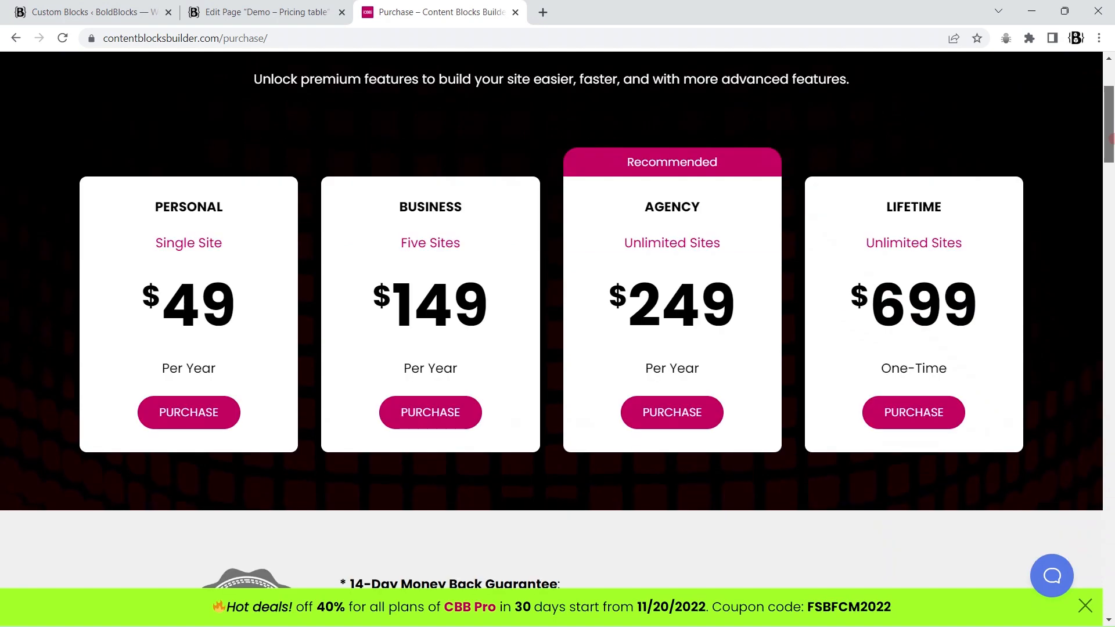
Step: Preview the checkout form of the Business plan on the purchase page and close it again
scroll(1109, 133, "up", 1)
left_click(448, 485)
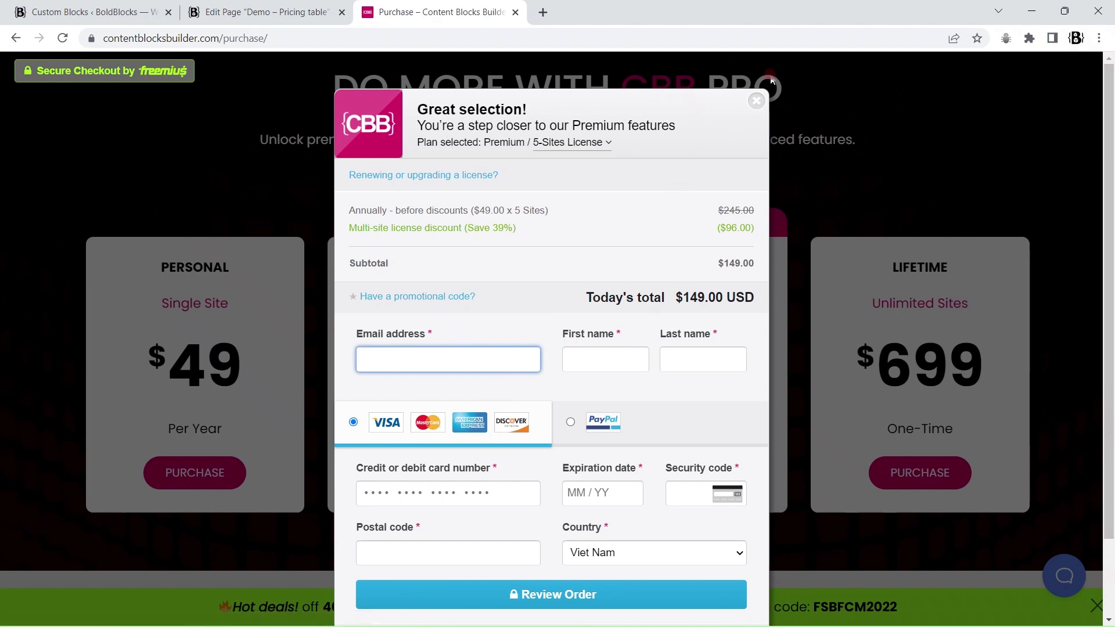
left_click(753, 100)
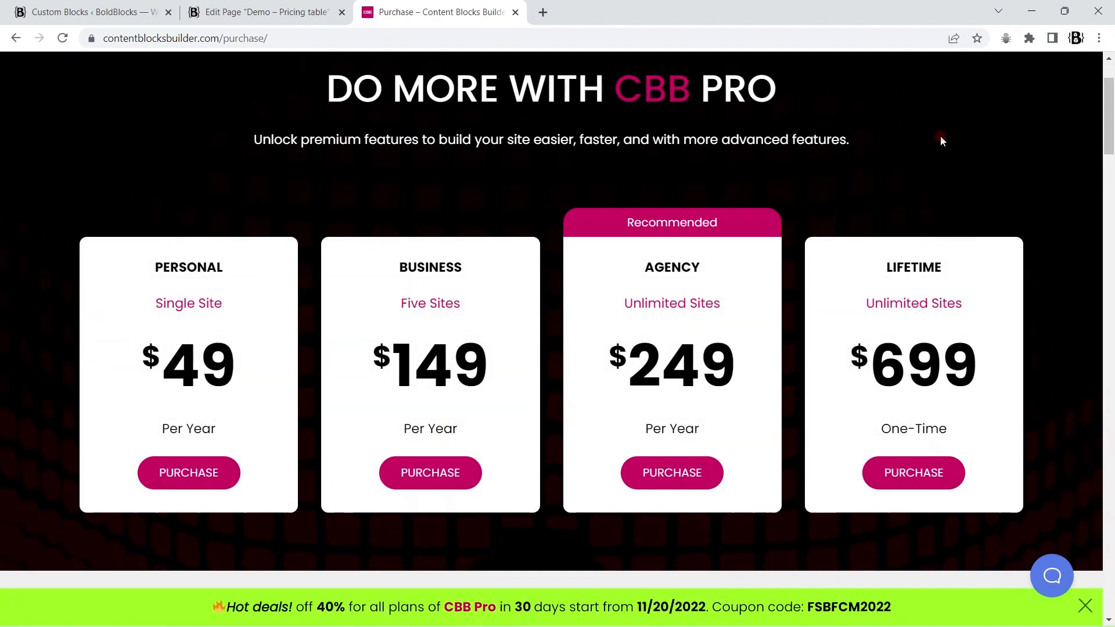
Step: Inspect the pricing page in the browser's responsive device view
key("ctrl+shift+i")
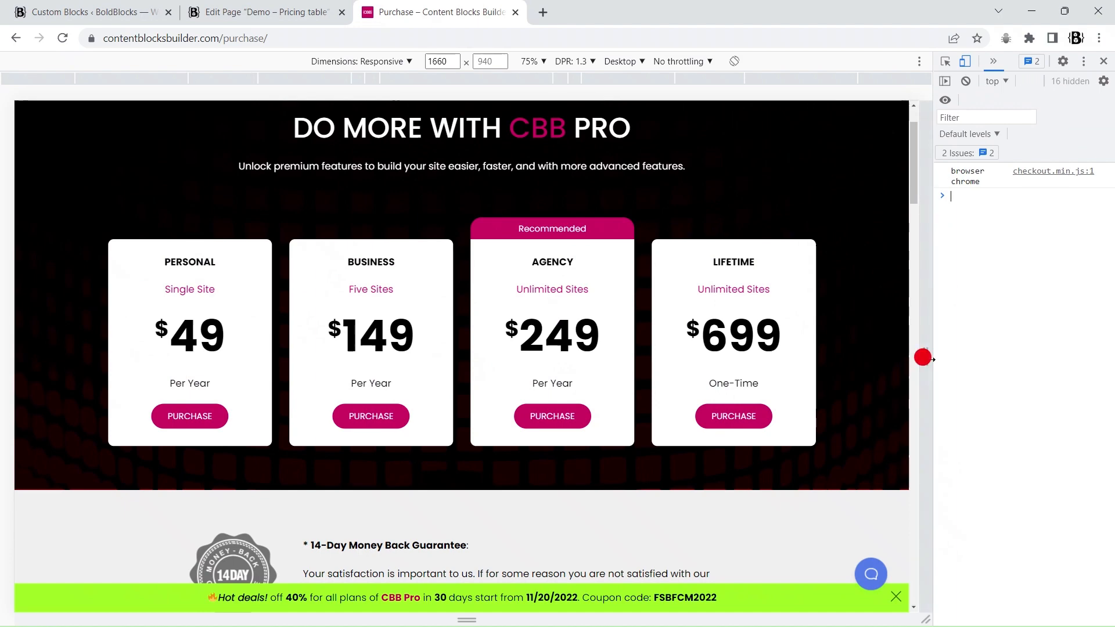
left_click_drag(923, 357, 973, 309)
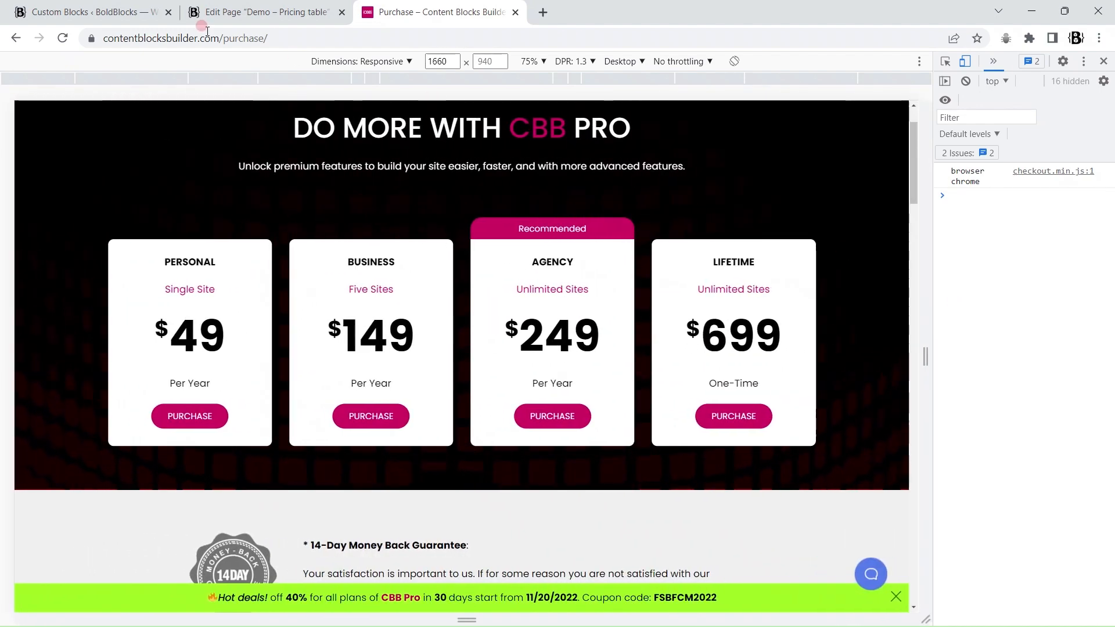
Step: Create a new custom block on the BoldBlocks site and title it "Freemius pricing table"
left_click(116, 12)
left_click(267, 101)
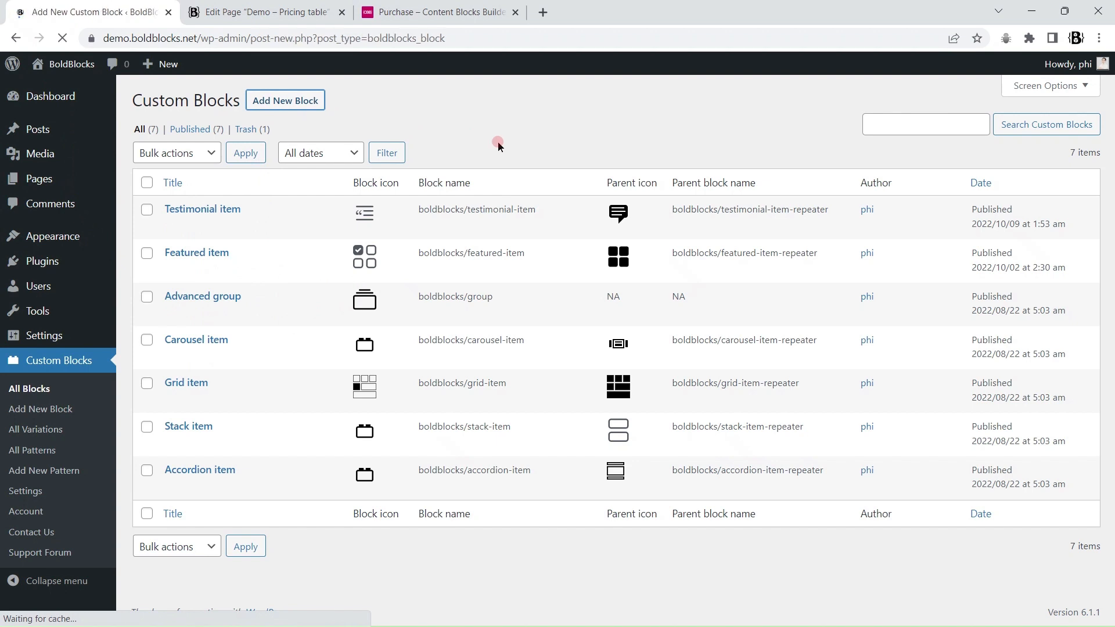
type("Fre")
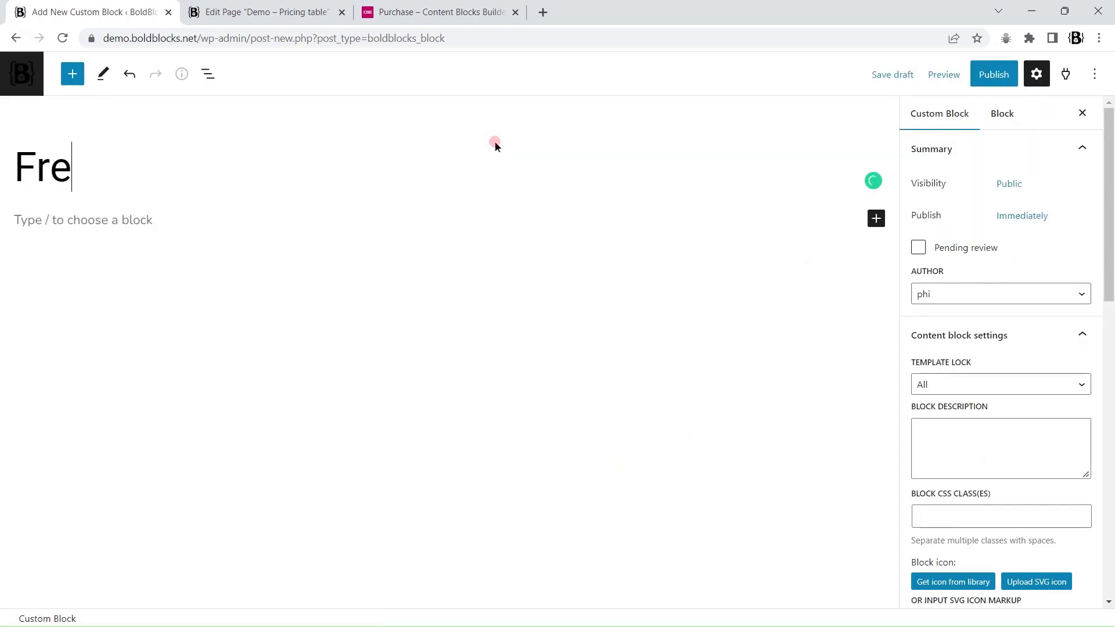
type("emius pricing tabl")
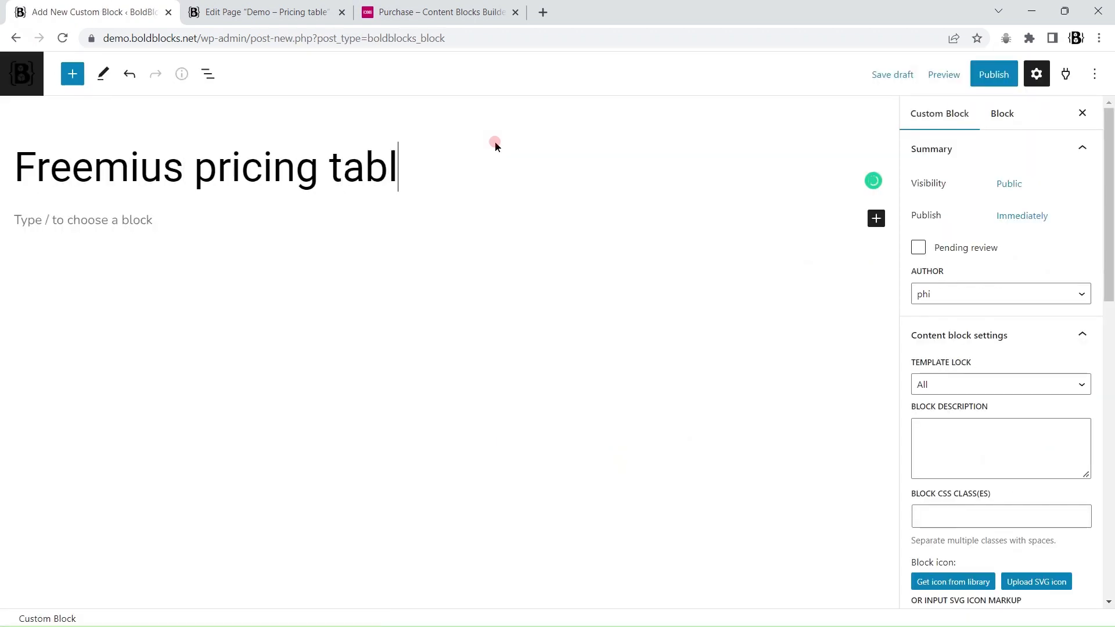
type("e")
Step: Insert an Advanced group block below the title and align it to full width
key("Return")
type("/")
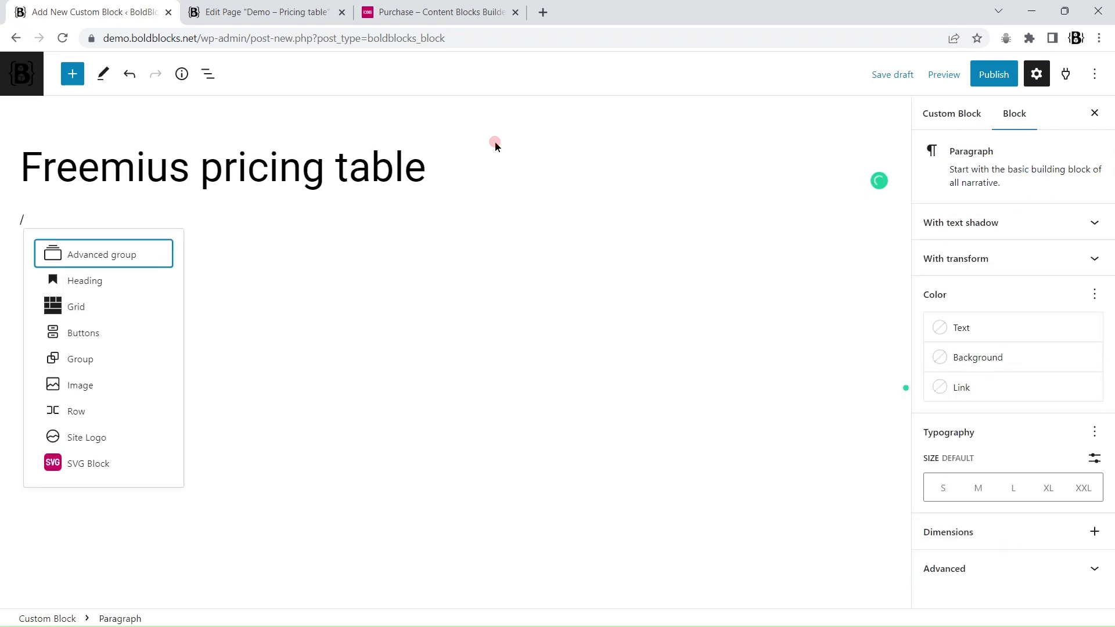
key("Return")
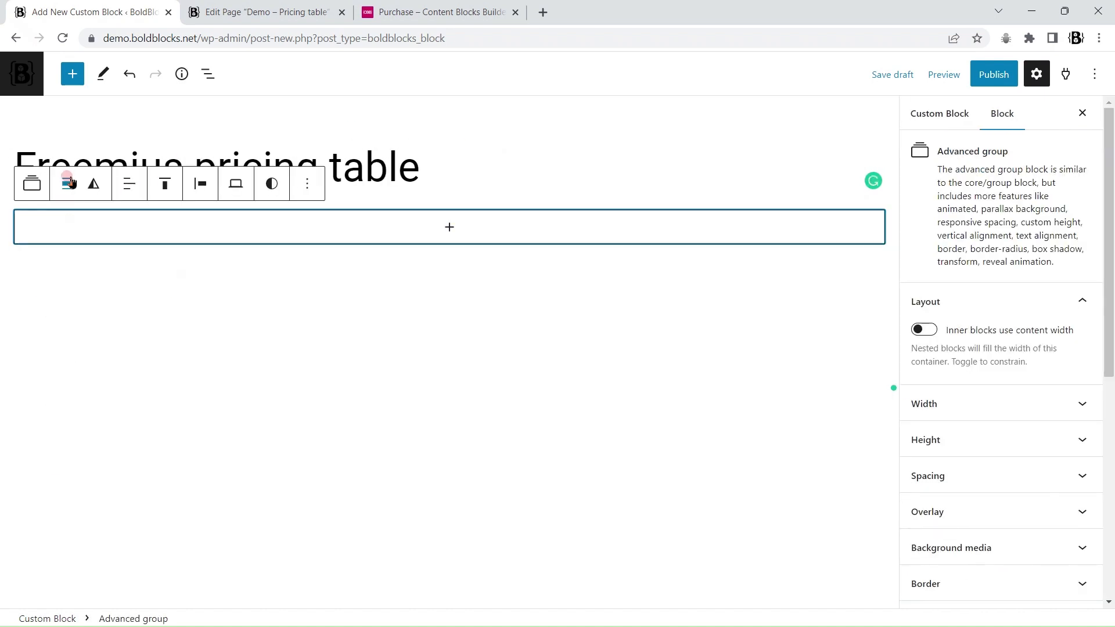
left_click(69, 183)
left_click(104, 293)
Step: Insert a Grid block with two equal columns inside the Advanced group and center its text
left_click(449, 227)
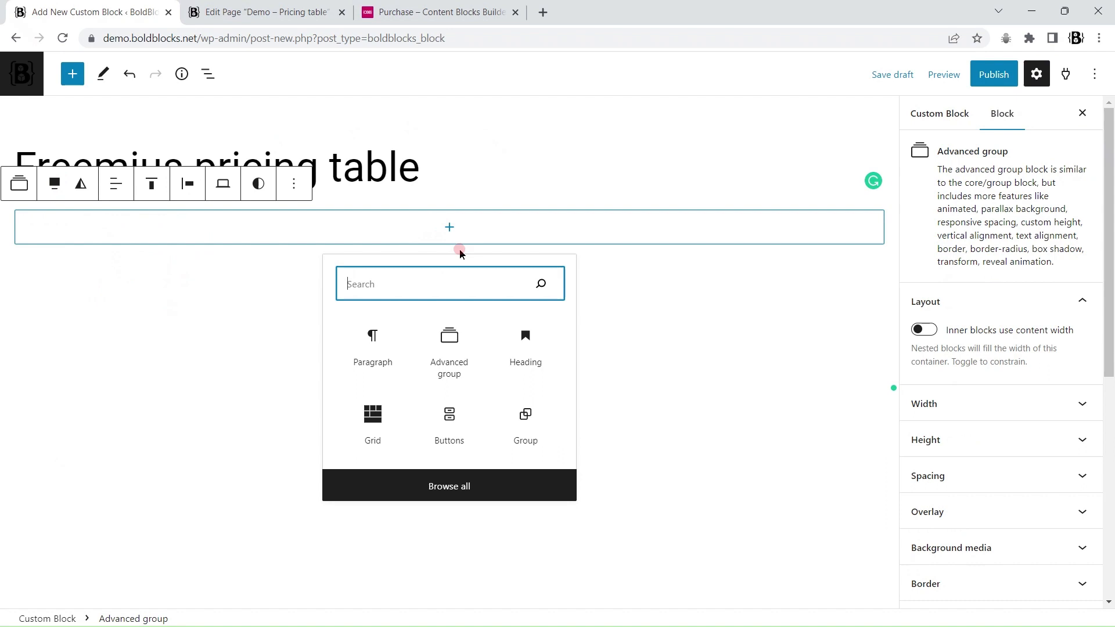
left_click(373, 440)
left_click(1013, 503)
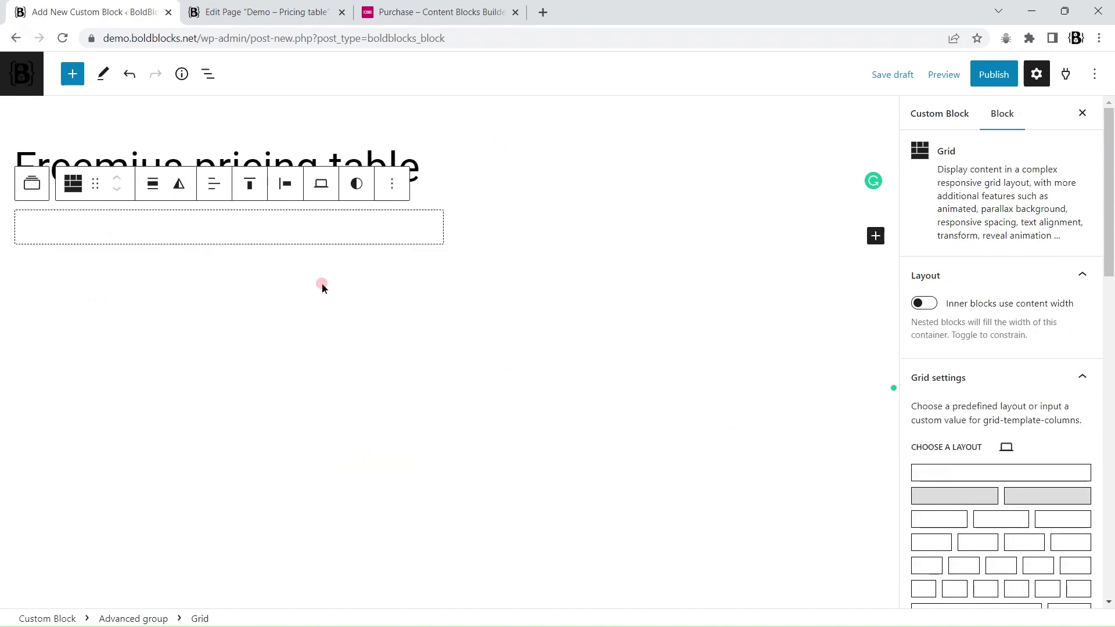
left_click(214, 184)
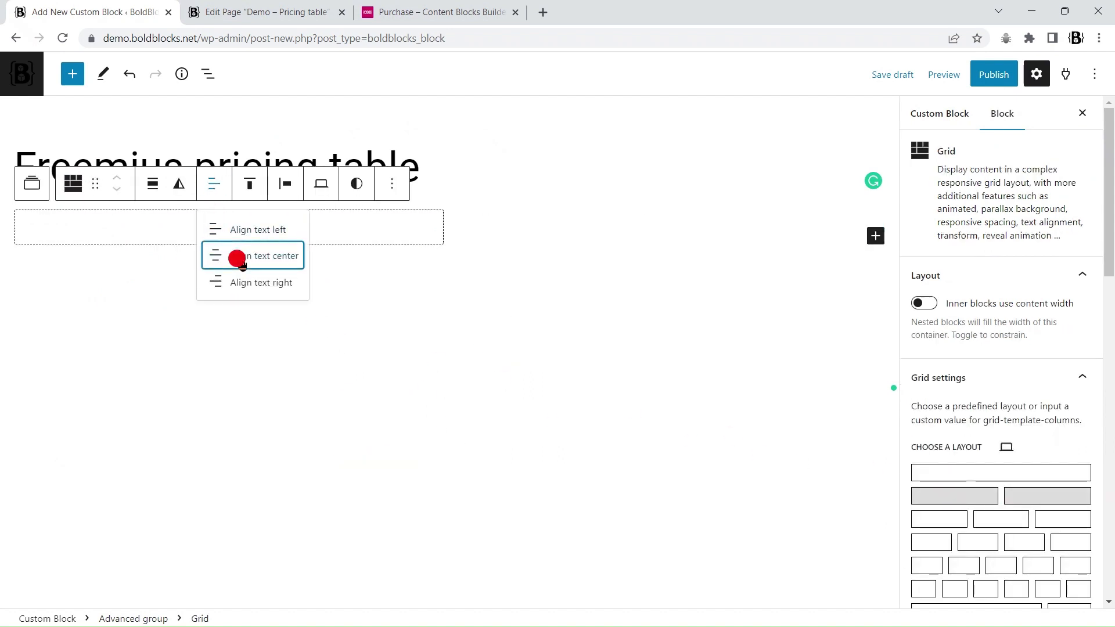
left_click(232, 255)
Step: Insert another Advanced group block inside the first grid item
left_click(207, 232)
left_click(227, 229)
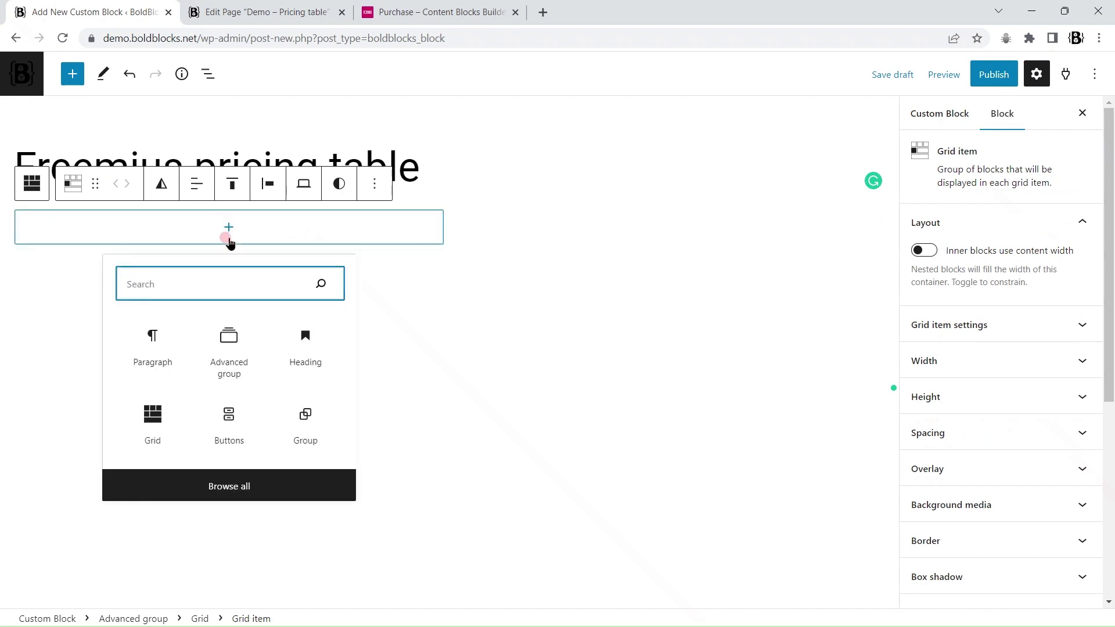
left_click(227, 337)
Step: Insert a level H3 heading reading "Personal" inside the grid item's Advanced group
left_click(227, 228)
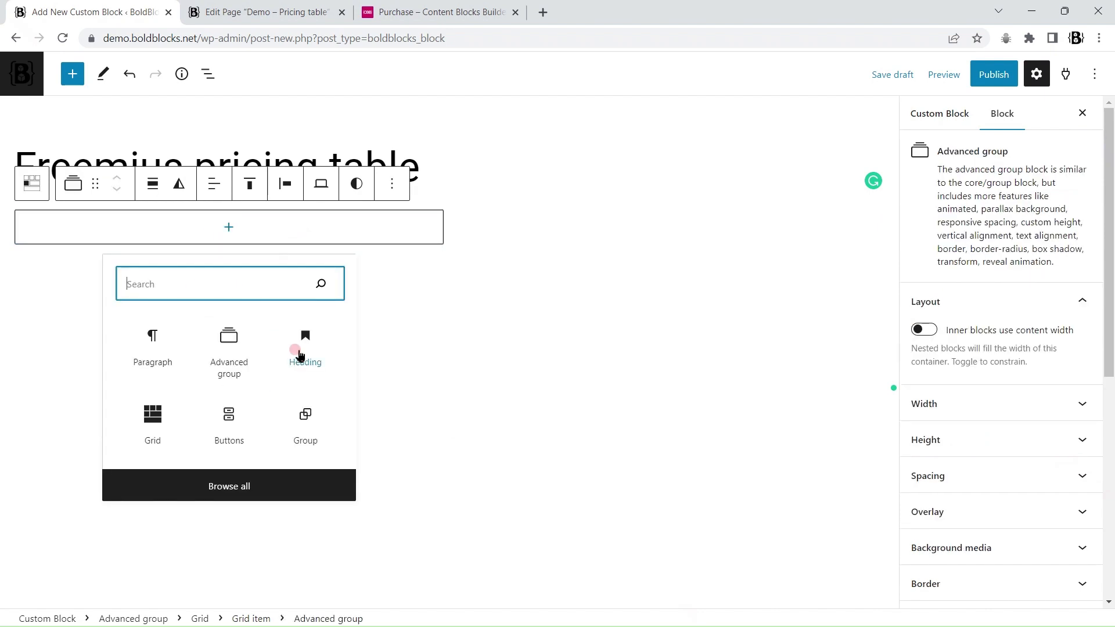
left_click(299, 352)
left_click(178, 184)
left_click(182, 279)
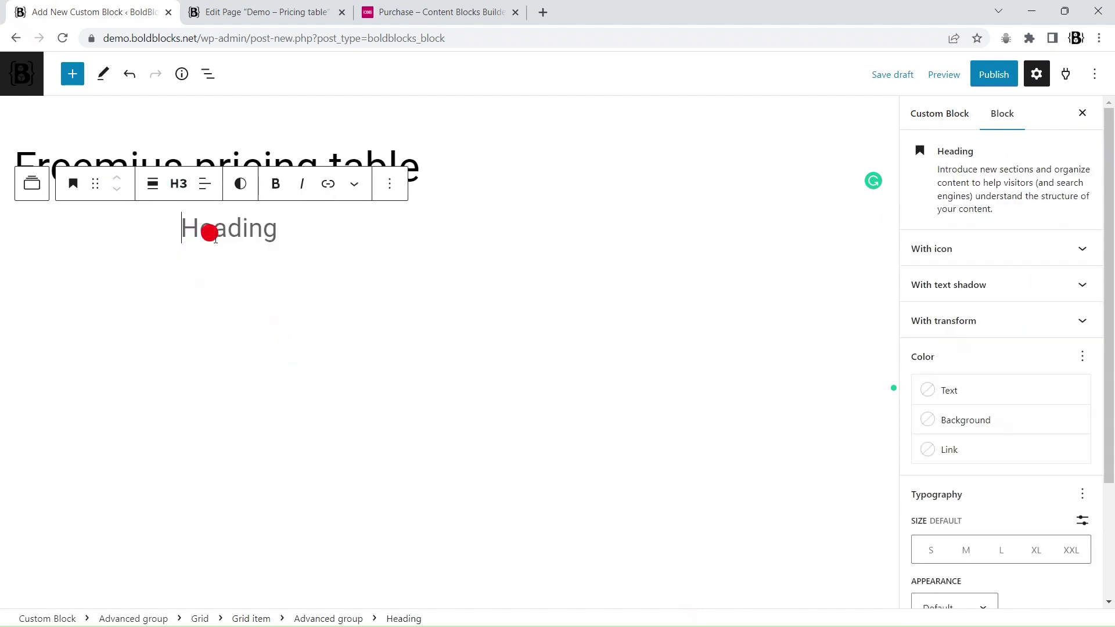
type("Personal")
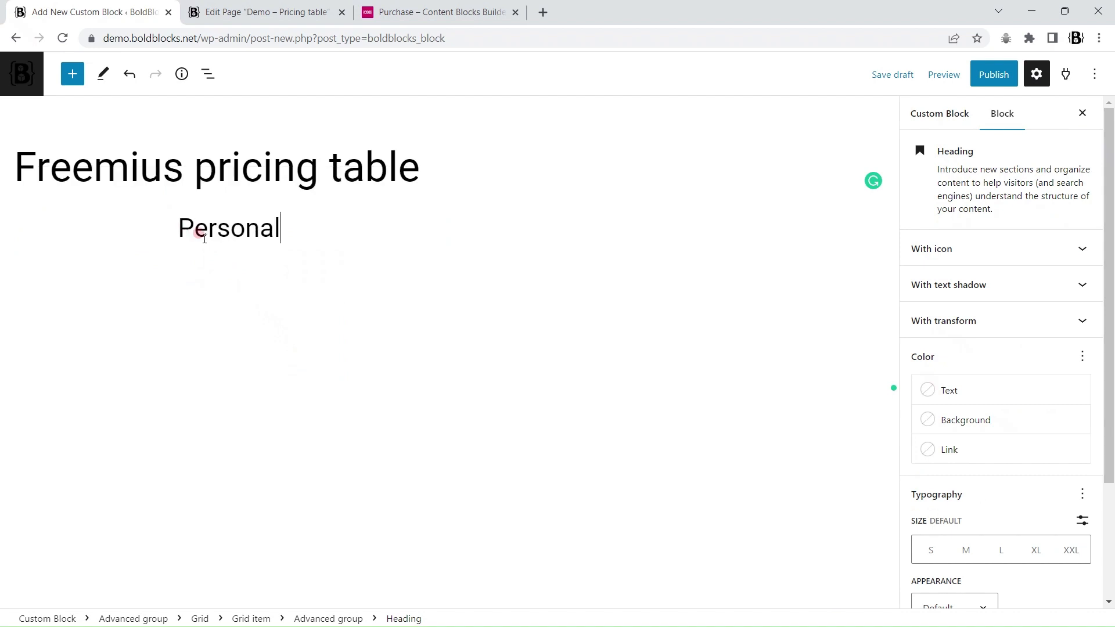
Step: Set the Personal heading to uppercase letters with Bold appearance
scroll(1088, 450, "down", 3)
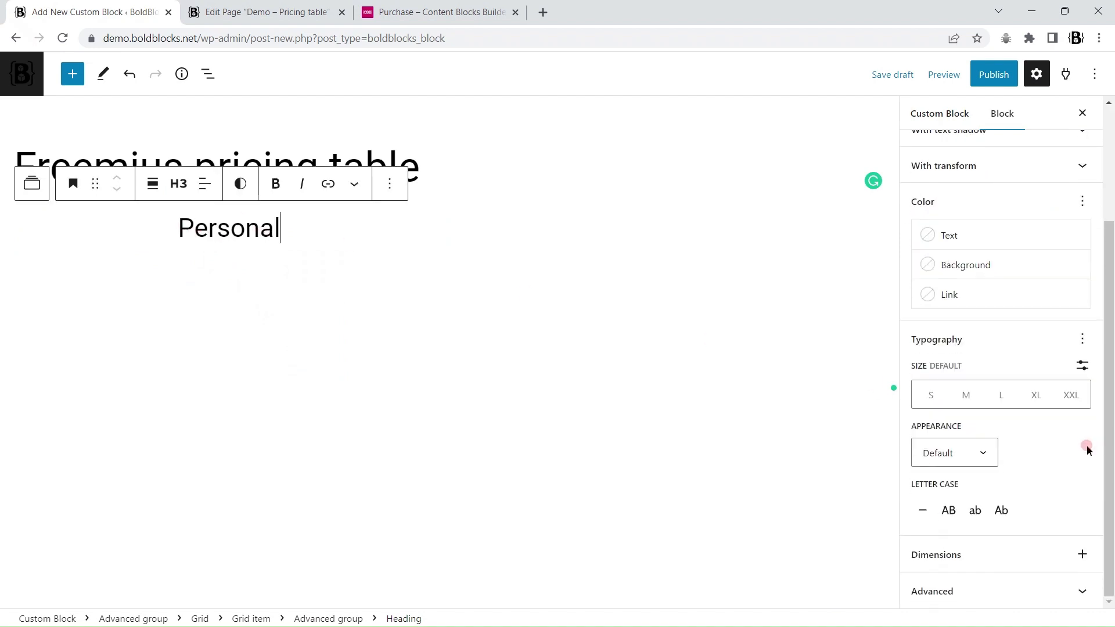
left_click(948, 510)
left_click(944, 449)
left_click(923, 590)
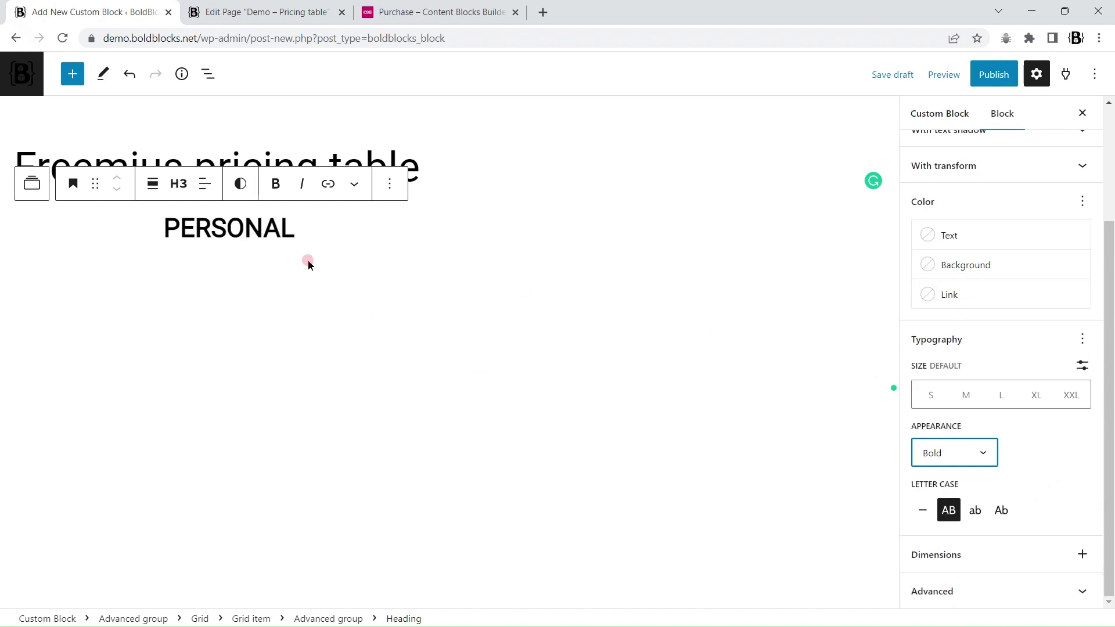
Step: Add a second heading reading "Single site" below the Personal heading
left_click(314, 228)
key("Return")
type("/")
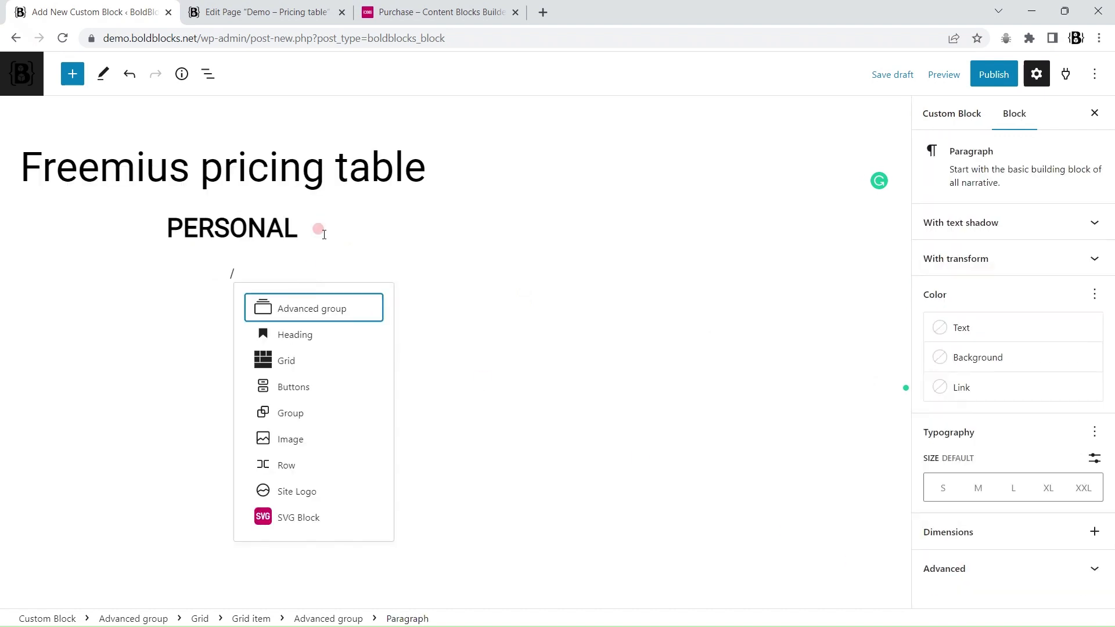
type("h")
key("Return")
type("Single site")
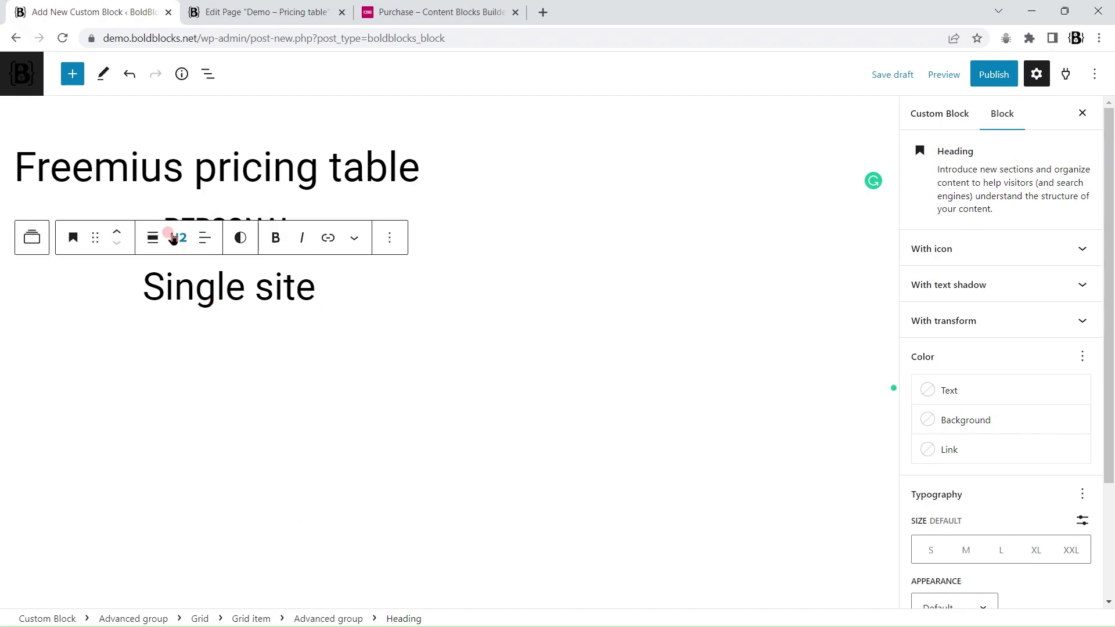
Step: Change the "Single site" heading to level H5 and set its text color to the theme's bright green
left_click(173, 238)
left_click(192, 389)
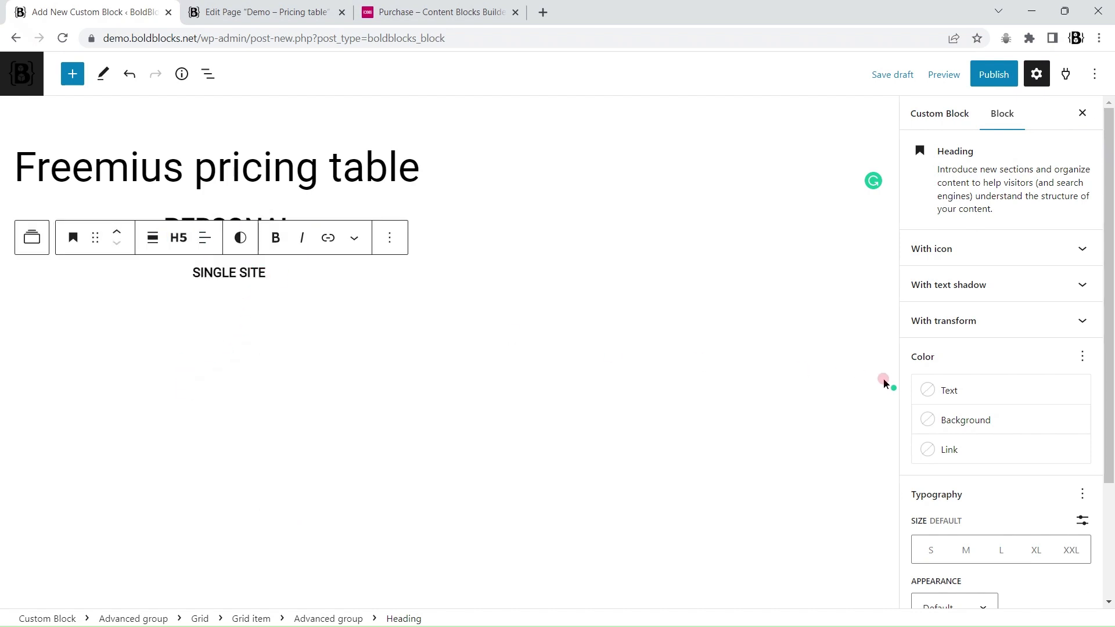
left_click(938, 390)
left_click(776, 475)
Step: Add a heading reading "$49" below the "Single site" heading
left_click(292, 276)
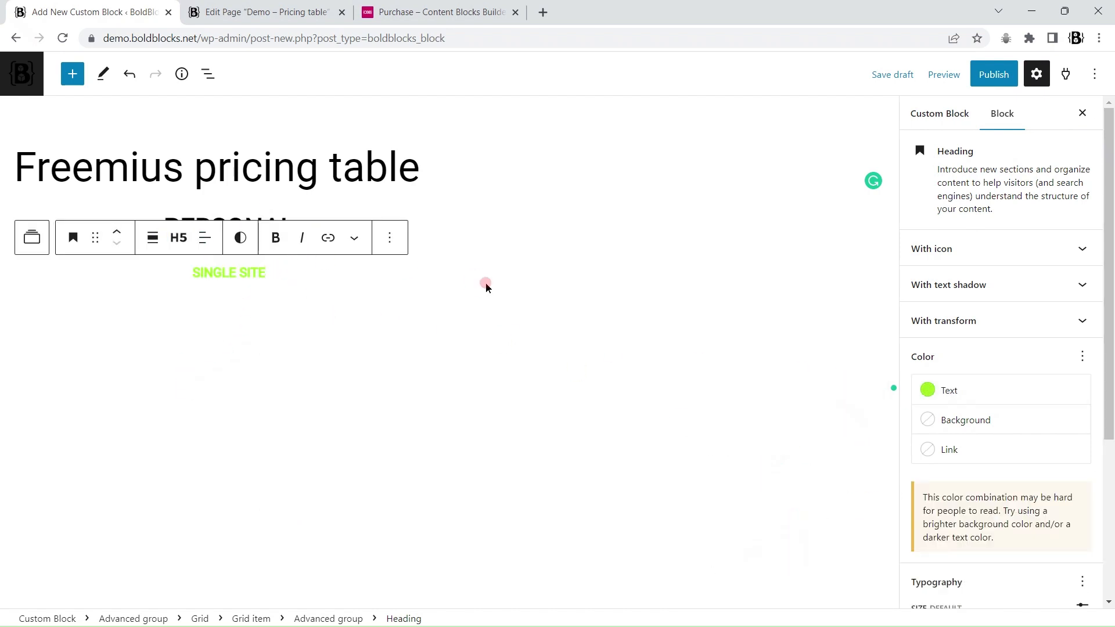
key("Return")
type("/h")
key("Return")
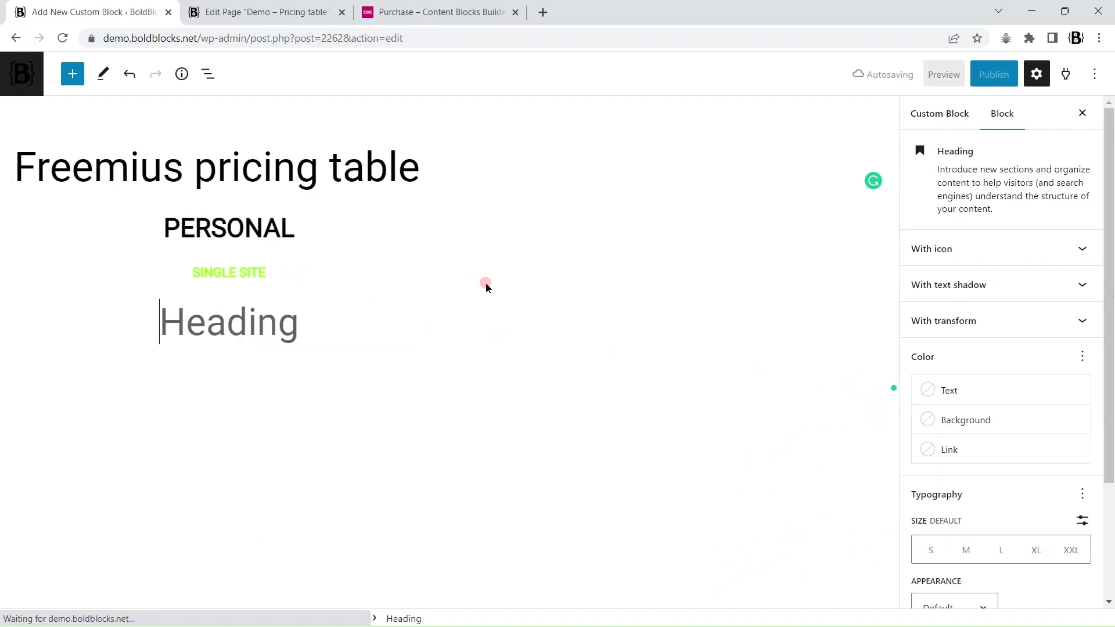
type("$49")
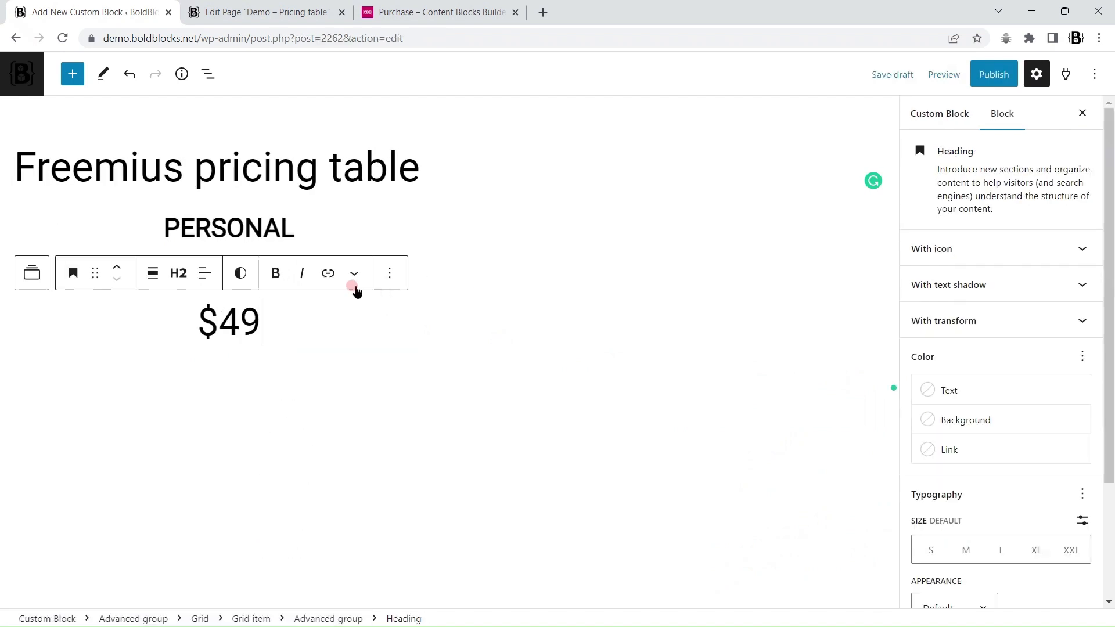
Step: Make the number 49 in the price heading bold and turn the dollar sign into superscript
left_click_drag(231, 331, 207, 319)
left_click(275, 273)
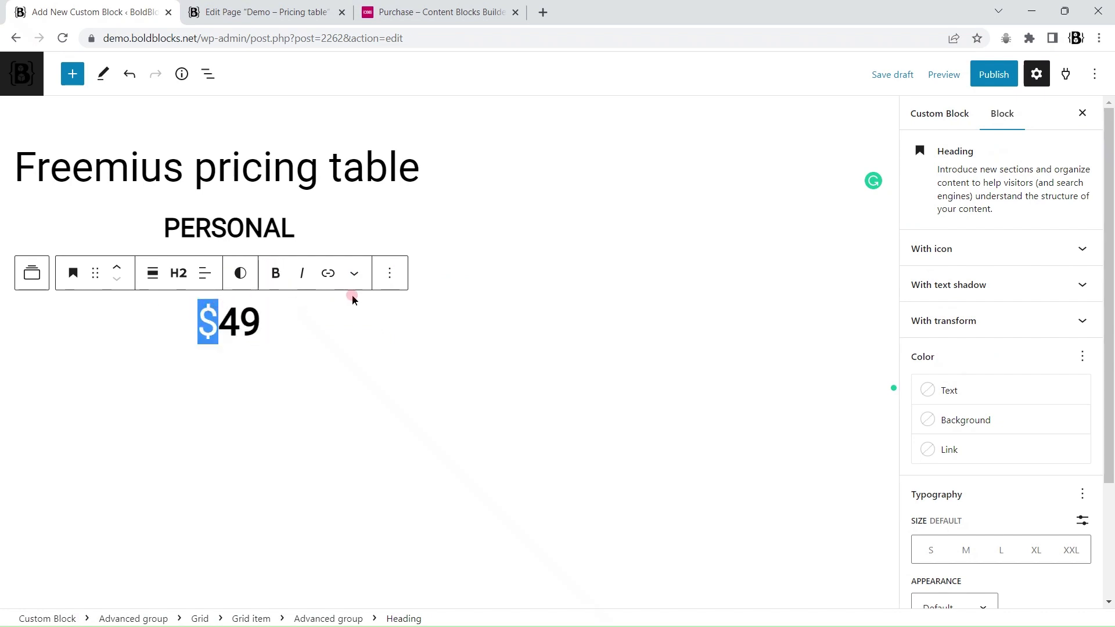
left_click(354, 273)
left_click(381, 473)
Step: Set a custom font size of 6 rem on the $49 heading
double_click(232, 331)
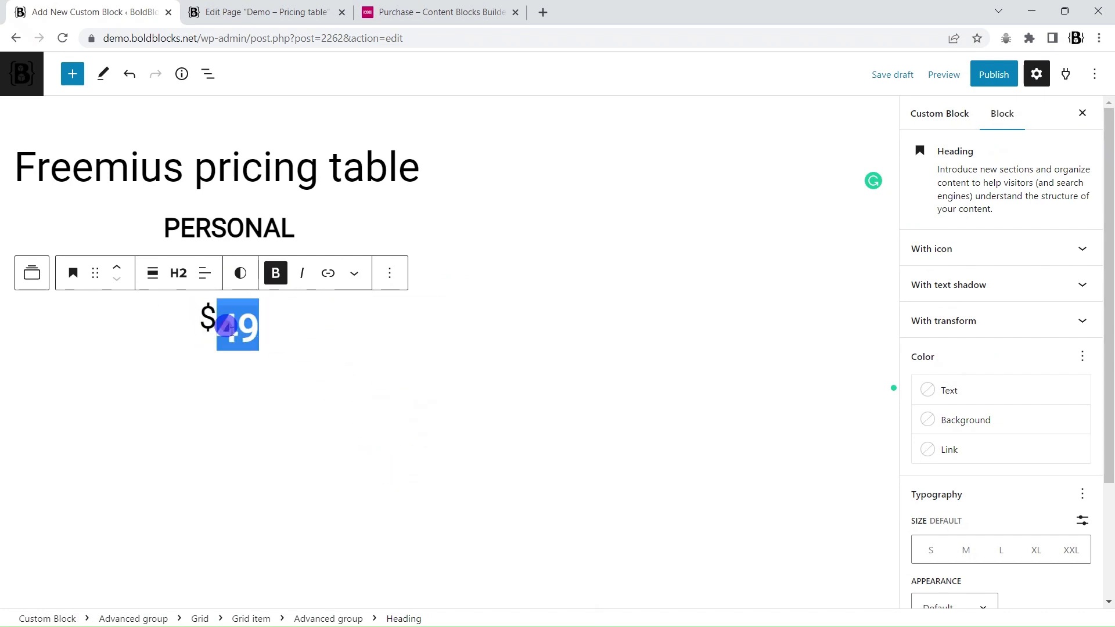
scroll(1033, 428, "down", 3)
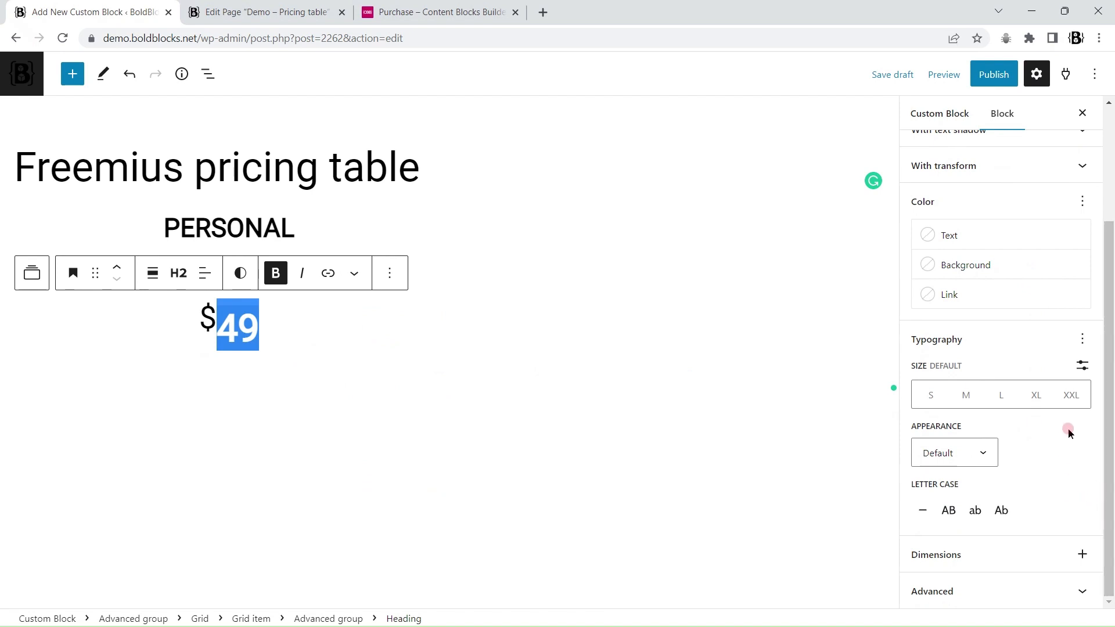
left_click(1082, 366)
left_click(1074, 395)
left_click(956, 397)
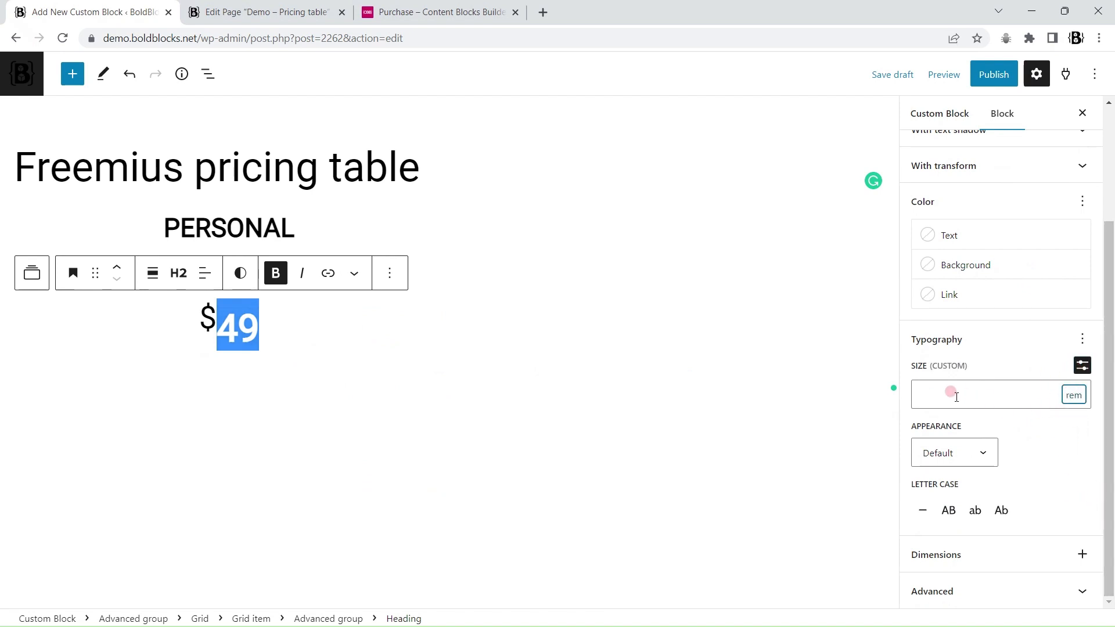
type("6")
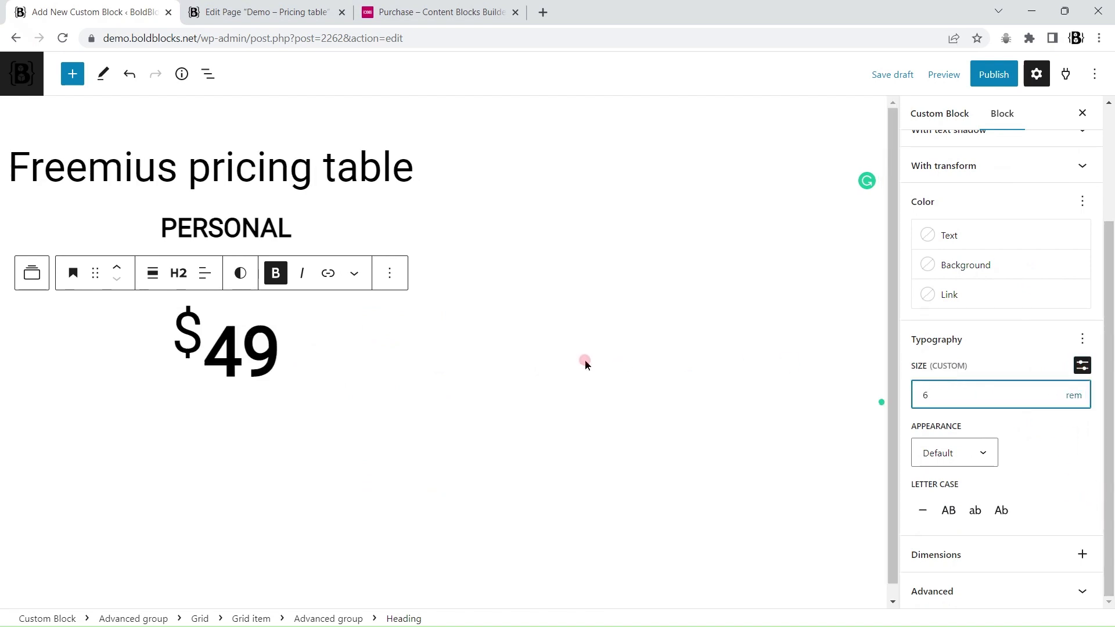
Step: Add a Buttons block below the price with a button labelled "Purchase"
left_click(302, 347)
left_click(368, 349)
key("Return")
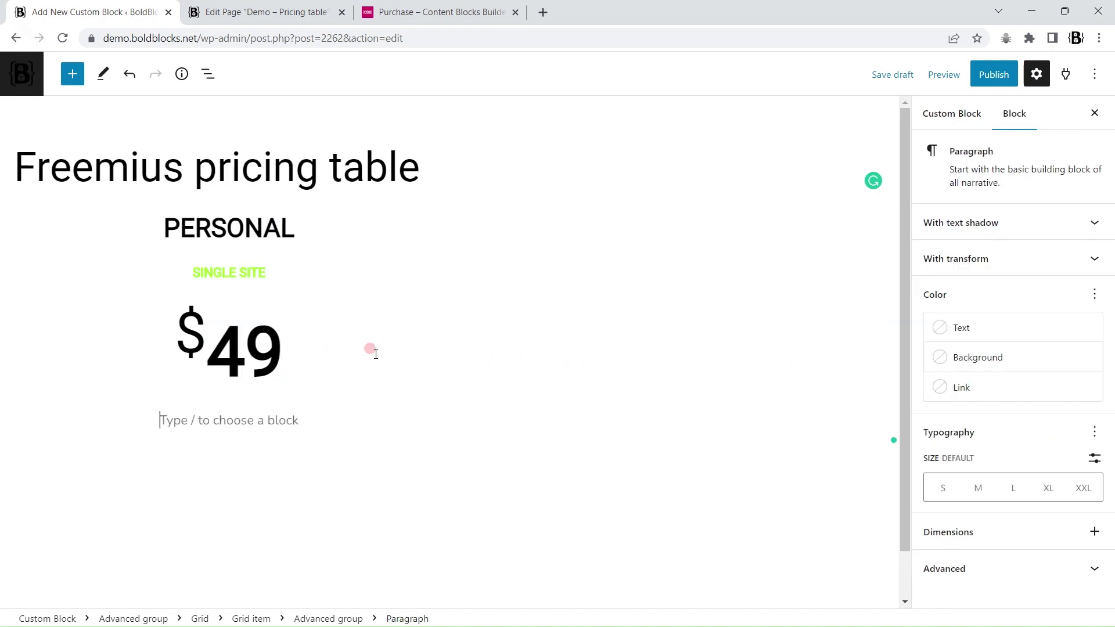
type("/bu")
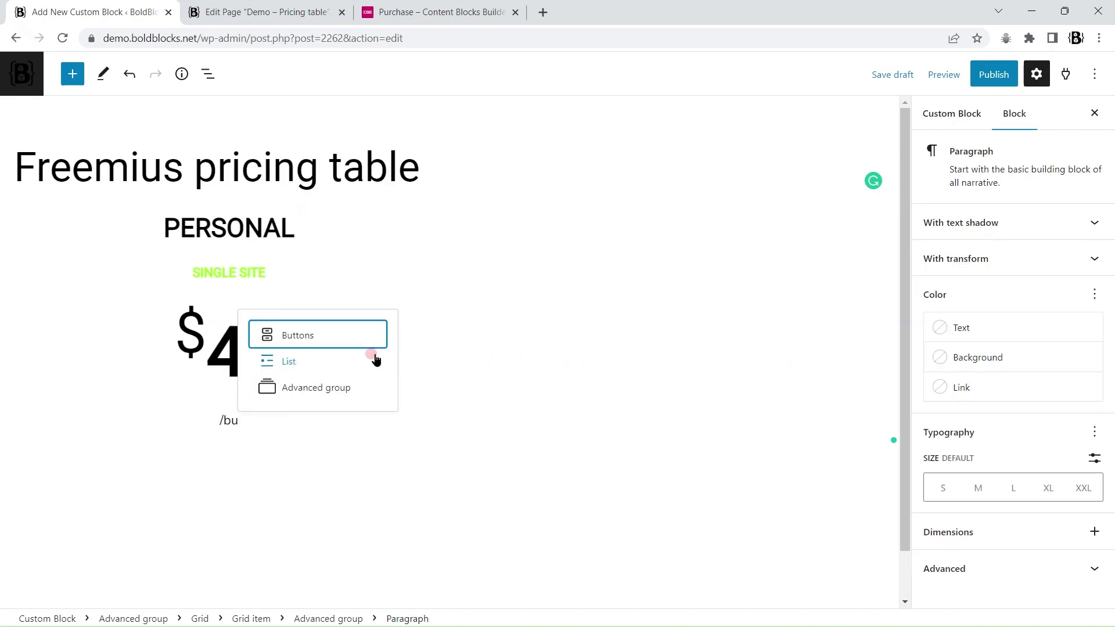
key("Return")
type("Purchase")
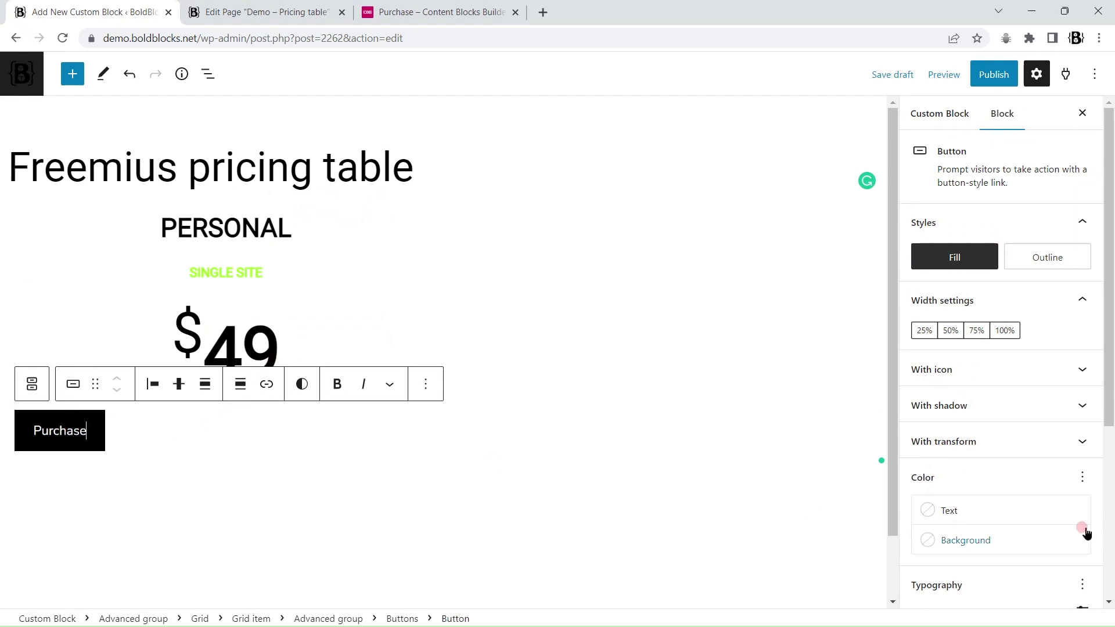
Step: Round the Purchase button's corners with a border radius
scroll(1085, 532, "down", 5)
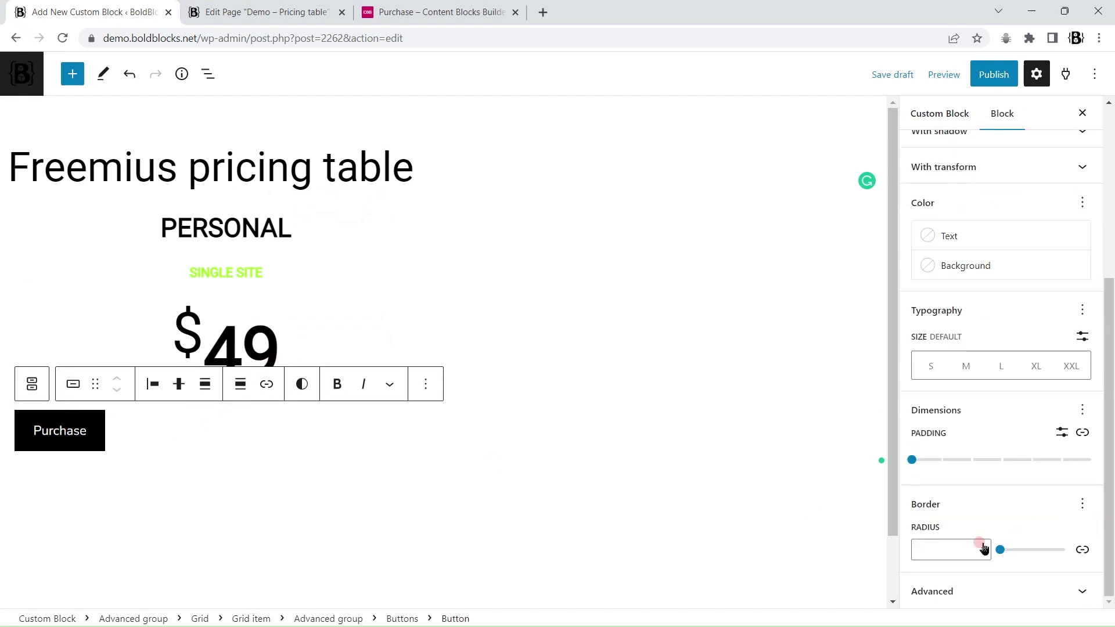
left_click(947, 549)
Step: Give the Purchase button the theme's bright green background and white (Base) text
scroll(960, 478, "up", 3)
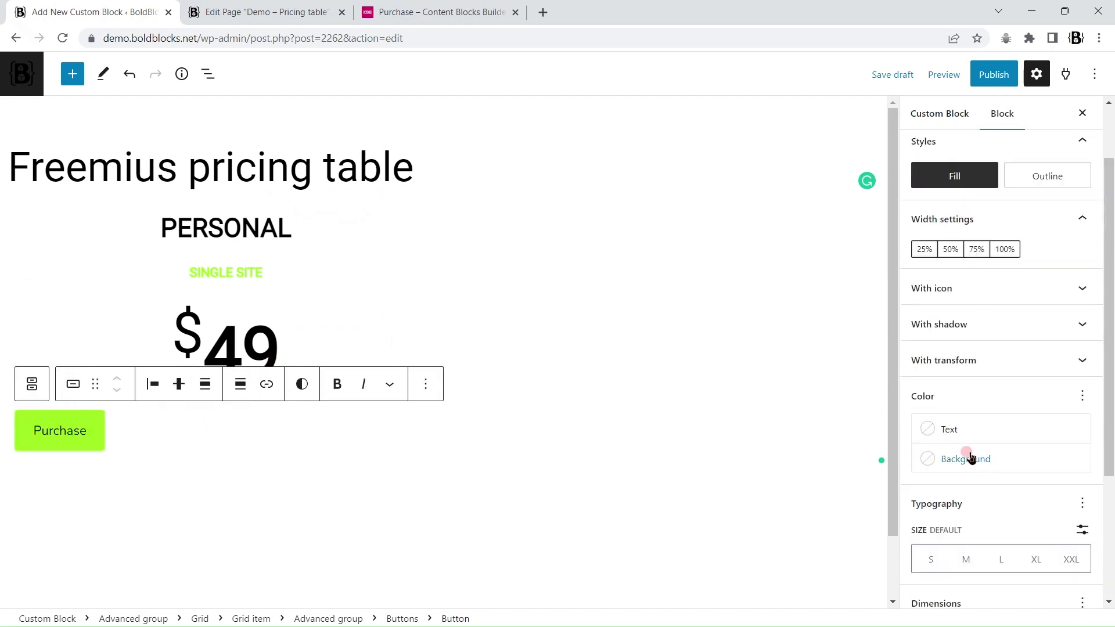
left_click(965, 457)
left_click(776, 340)
left_click(952, 413)
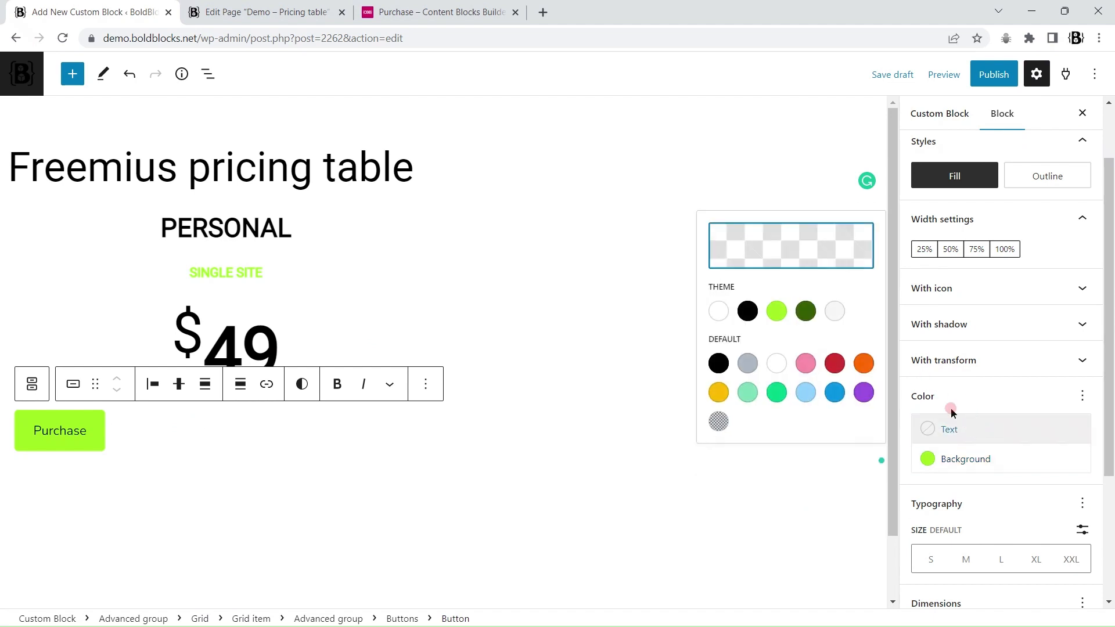
left_click(721, 318)
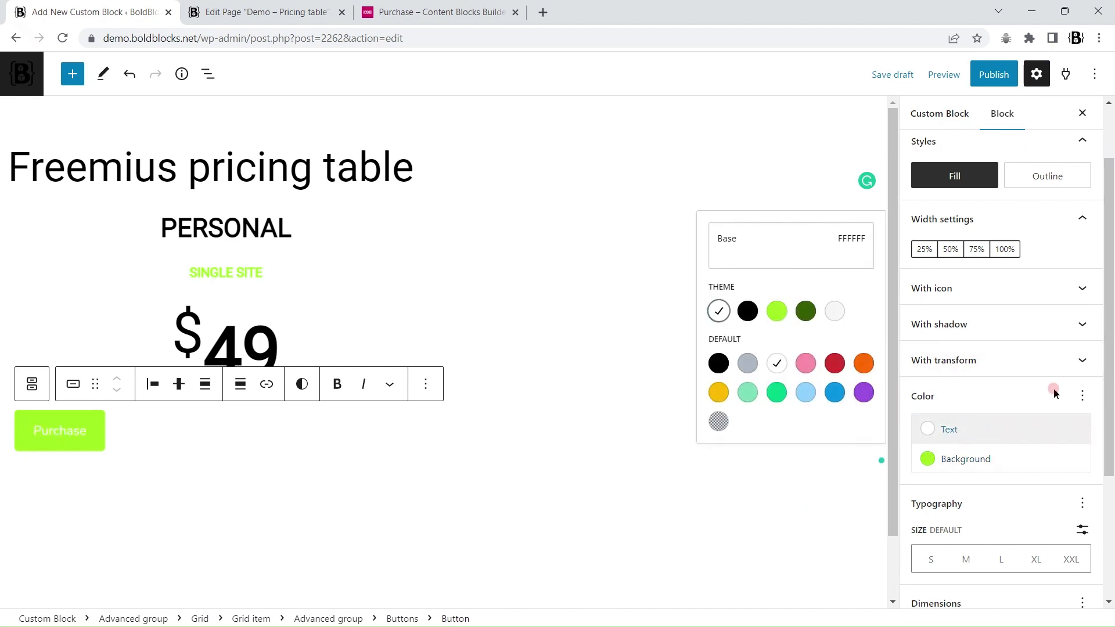
Step: Centre the Purchase button by setting the Buttons block's justification to centre
left_click(33, 386)
left_click(152, 384)
left_click(186, 455)
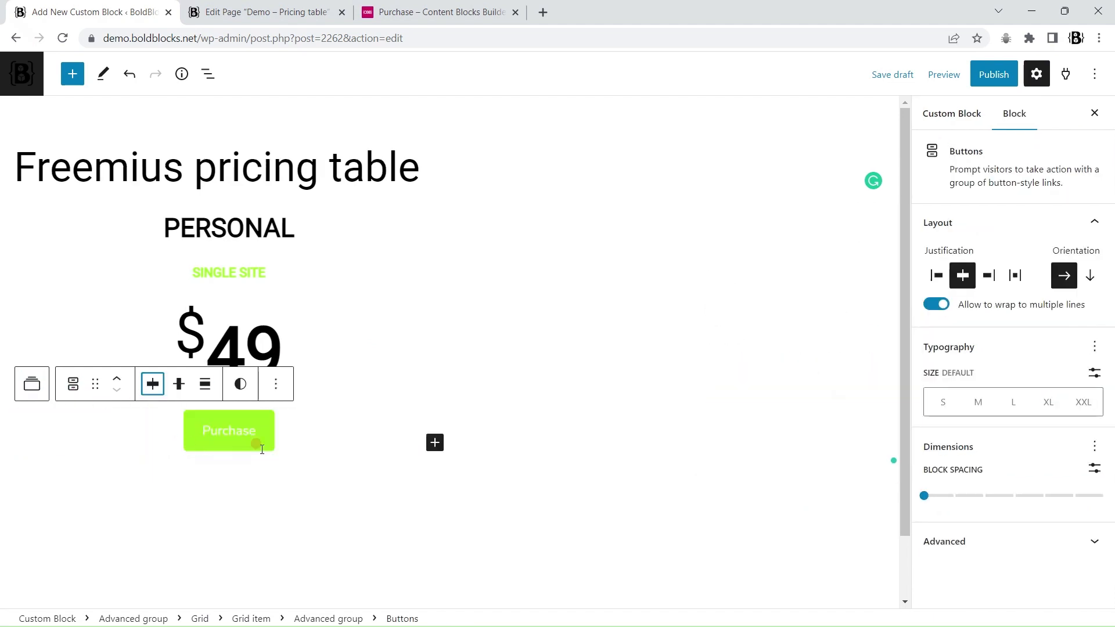
Step: Give the advanced group around the Personal plan a solid 1 px border in Cyan bluish gray
left_click(235, 233)
left_click(33, 186)
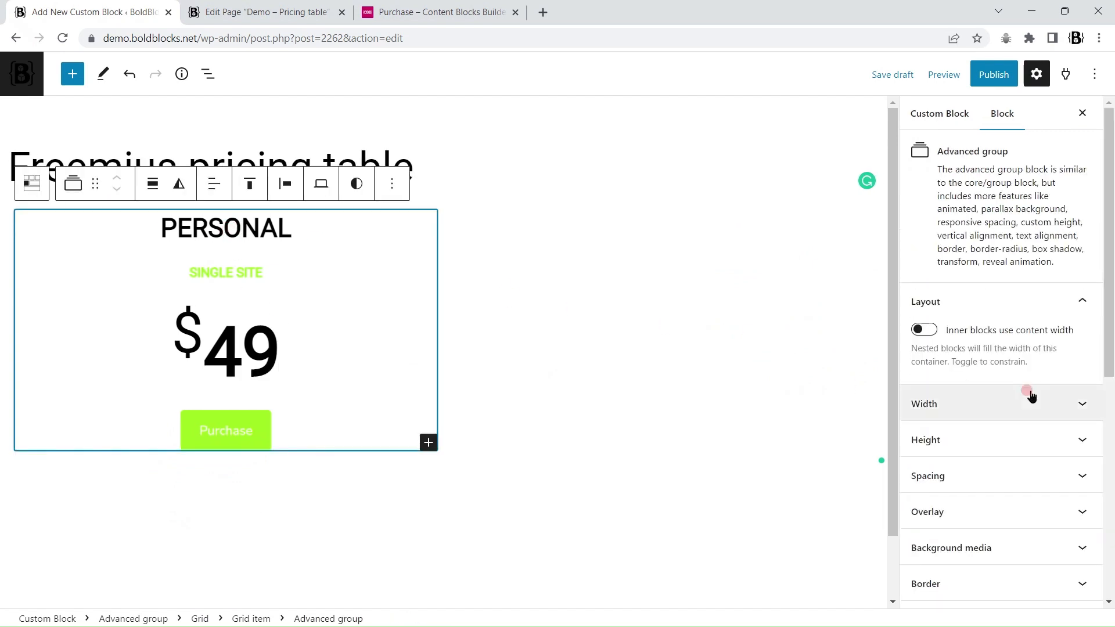
scroll(1083, 394, "down", 5)
left_click(982, 198)
left_click(1001, 262)
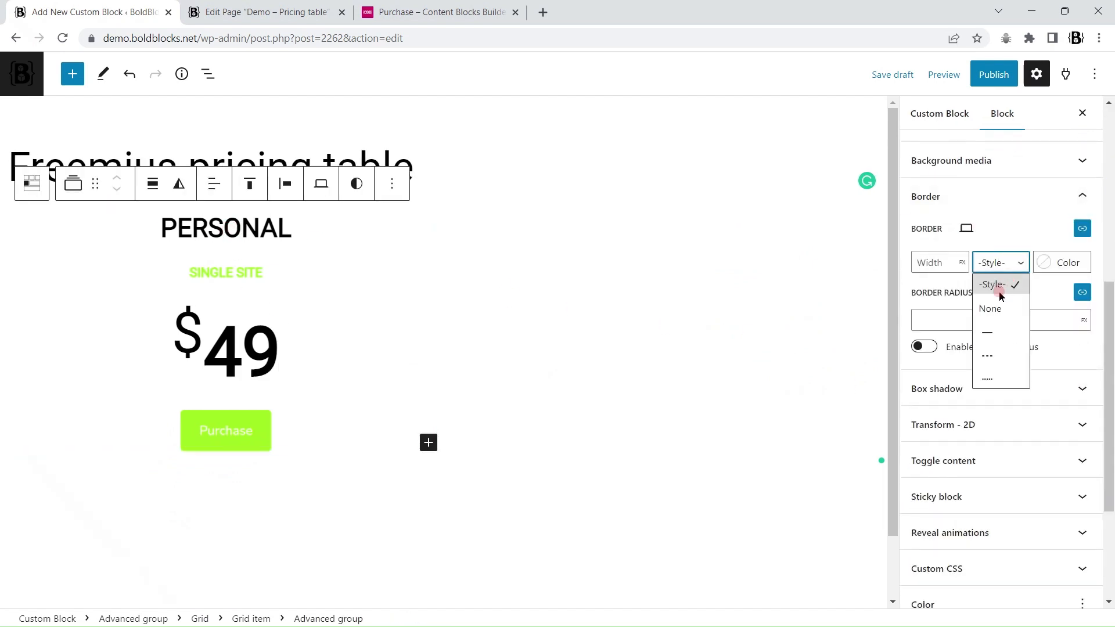
left_click(984, 332)
left_click(926, 262)
type("1")
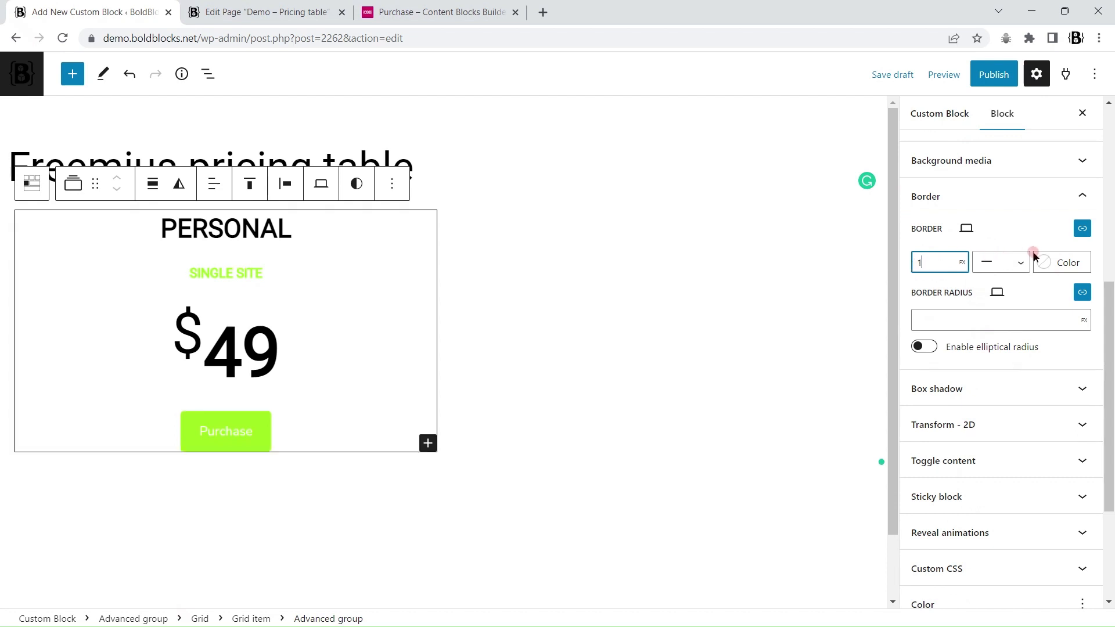
left_click(1062, 262)
left_click(861, 410)
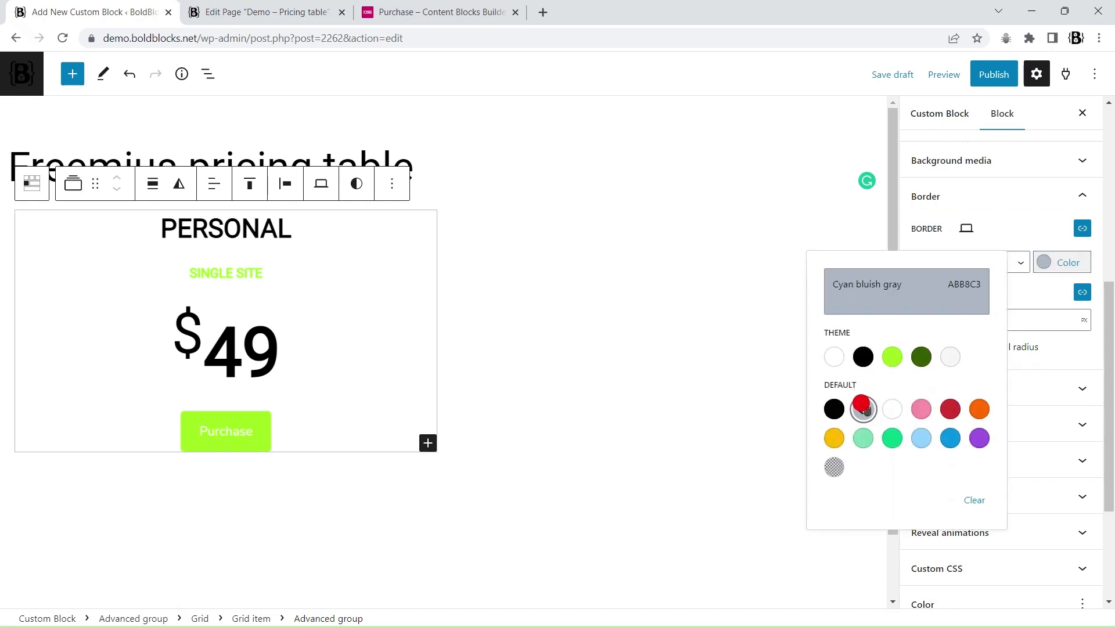
left_click(1109, 347)
Step: Set the Personal plan group's border radius to 10 px
left_click(979, 323)
type("10")
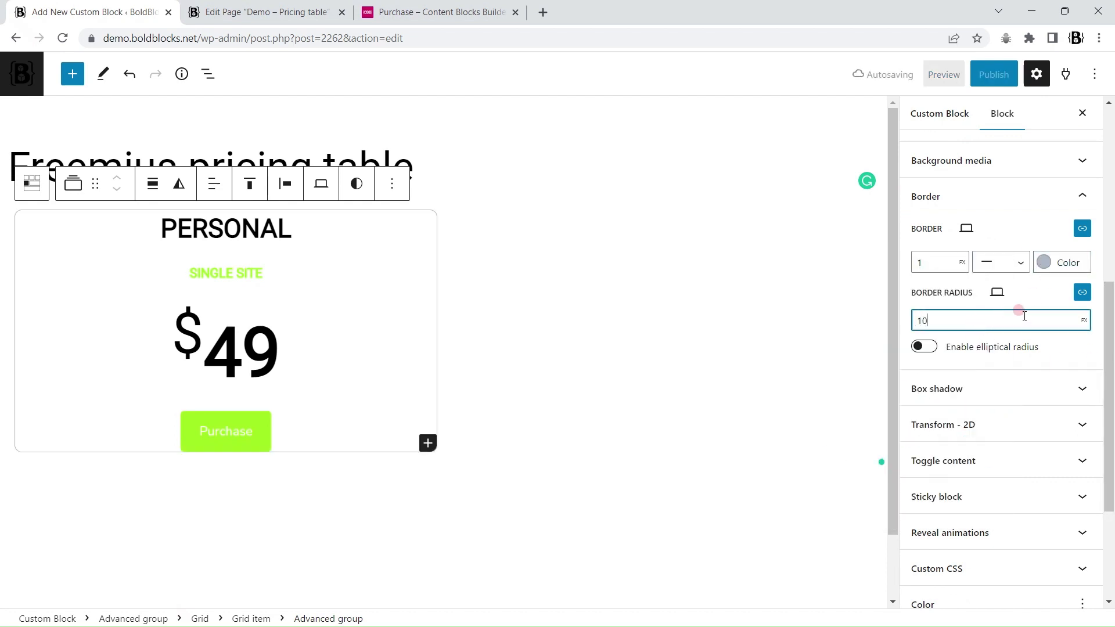
left_click(1043, 310)
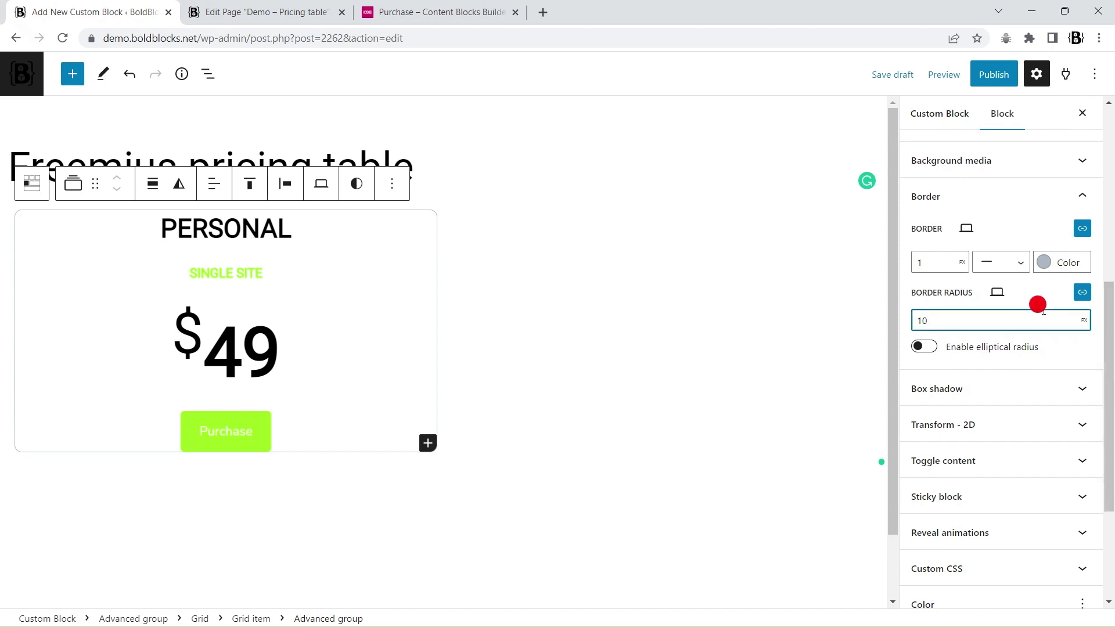
Step: Set the Personal plan group's padding to 1.5 rem on all sides
scroll(984, 255, "up", 3)
left_click(983, 282)
left_click(963, 365)
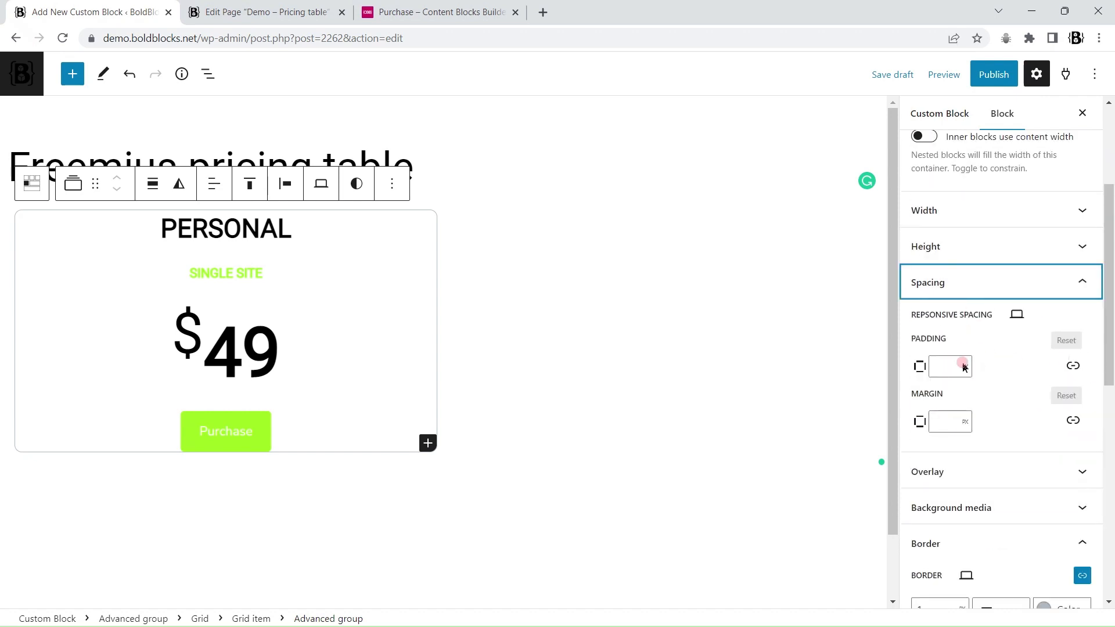
left_click(961, 408)
left_click(940, 370)
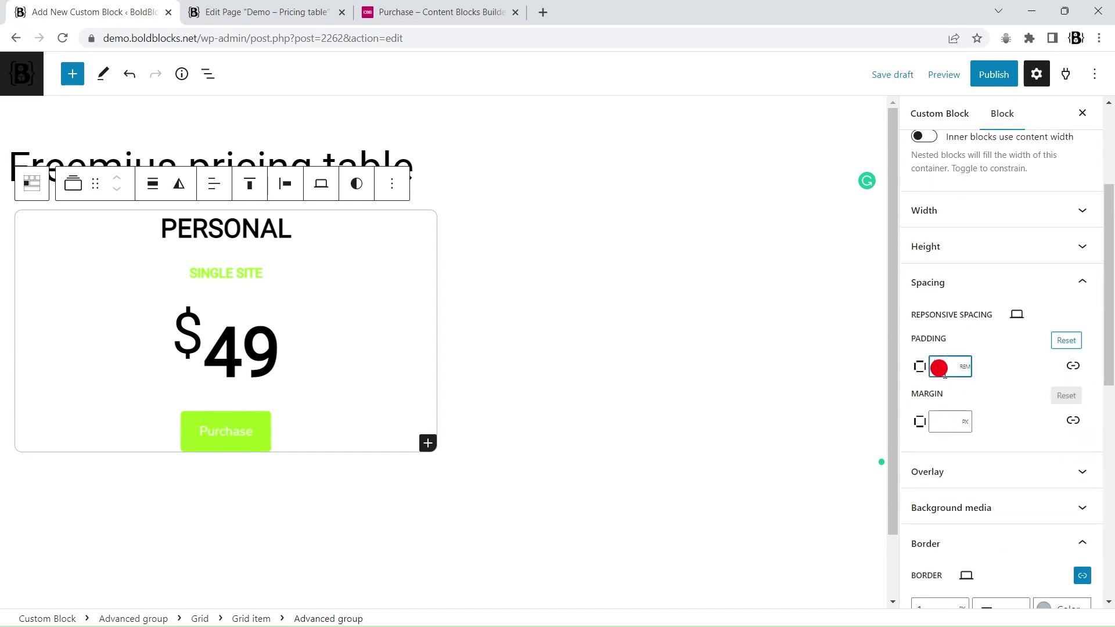
type("1.5")
left_click(1007, 351)
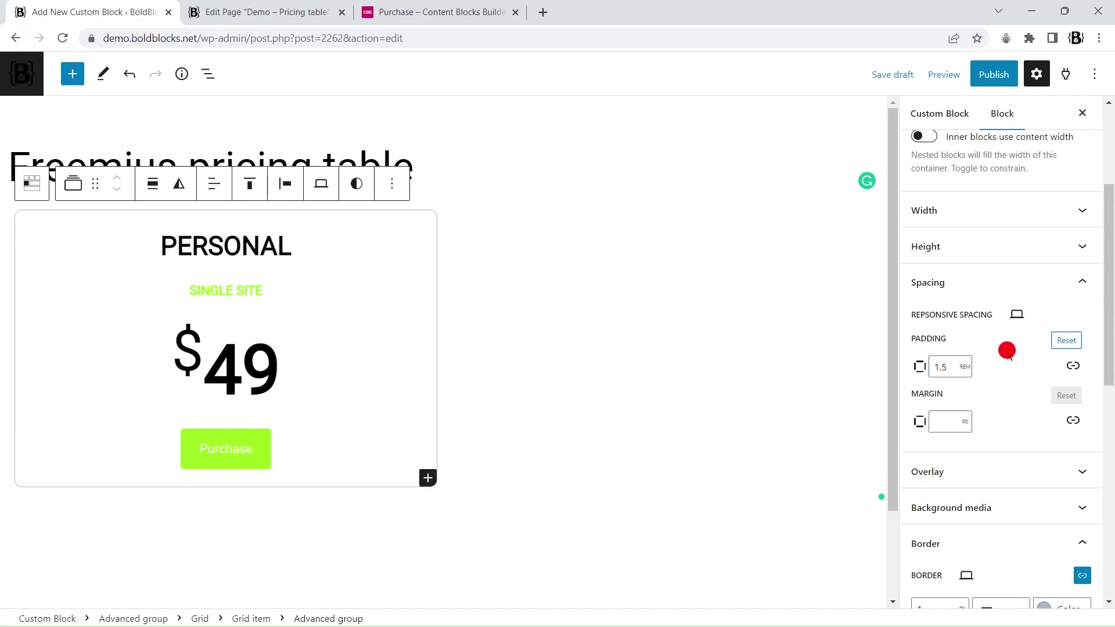
Step: Unlink the group's padding sides and set the top padding to 1 rem
left_click(1073, 366)
left_click(932, 389)
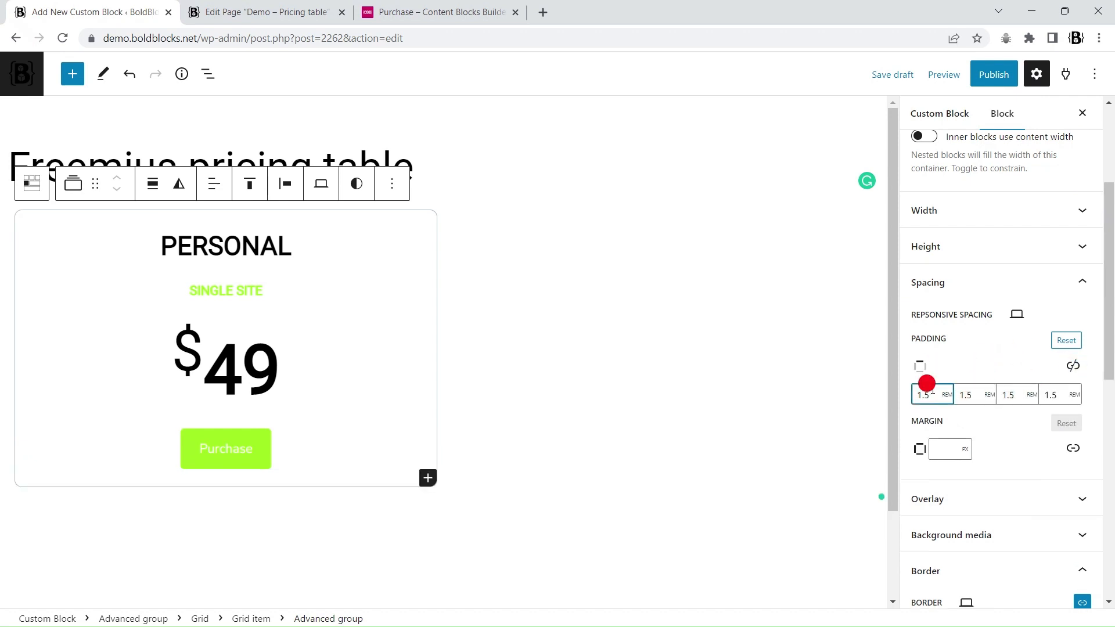
left_click(973, 367)
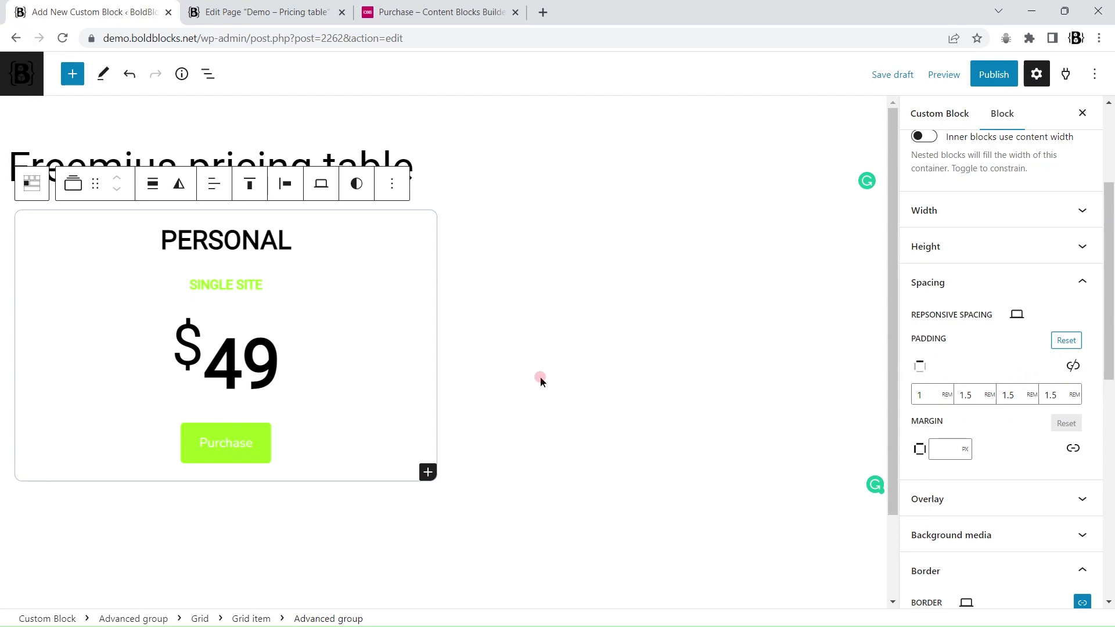
Step: Duplicate the Personal grid item and change the copy's plan name to BUSINESS
left_click(32, 184)
left_click(374, 184)
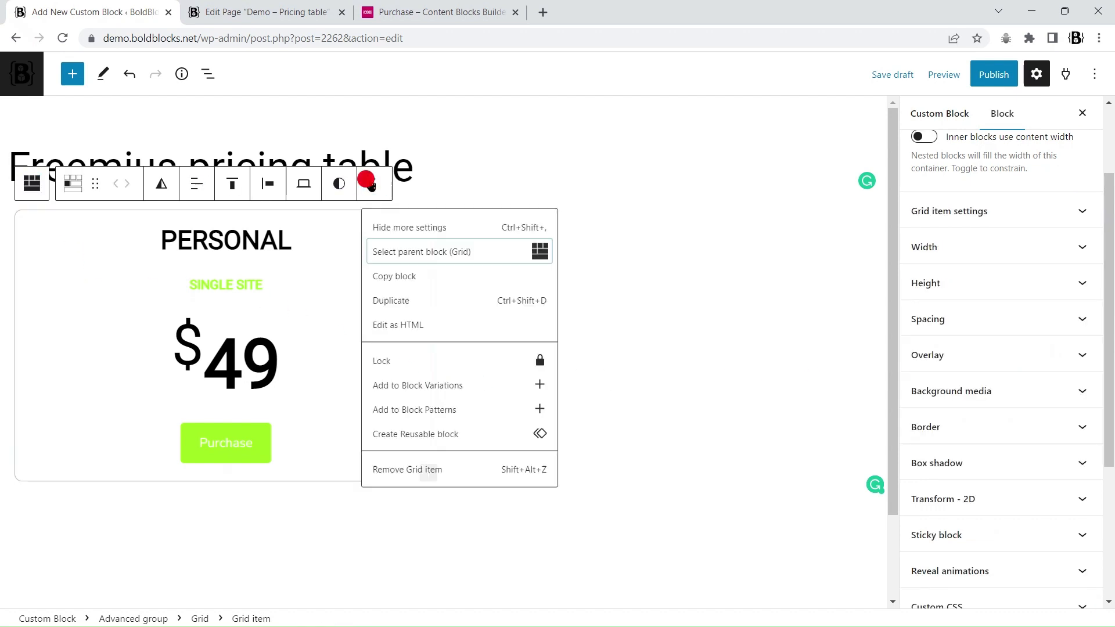
left_click(400, 308)
double_click(633, 235)
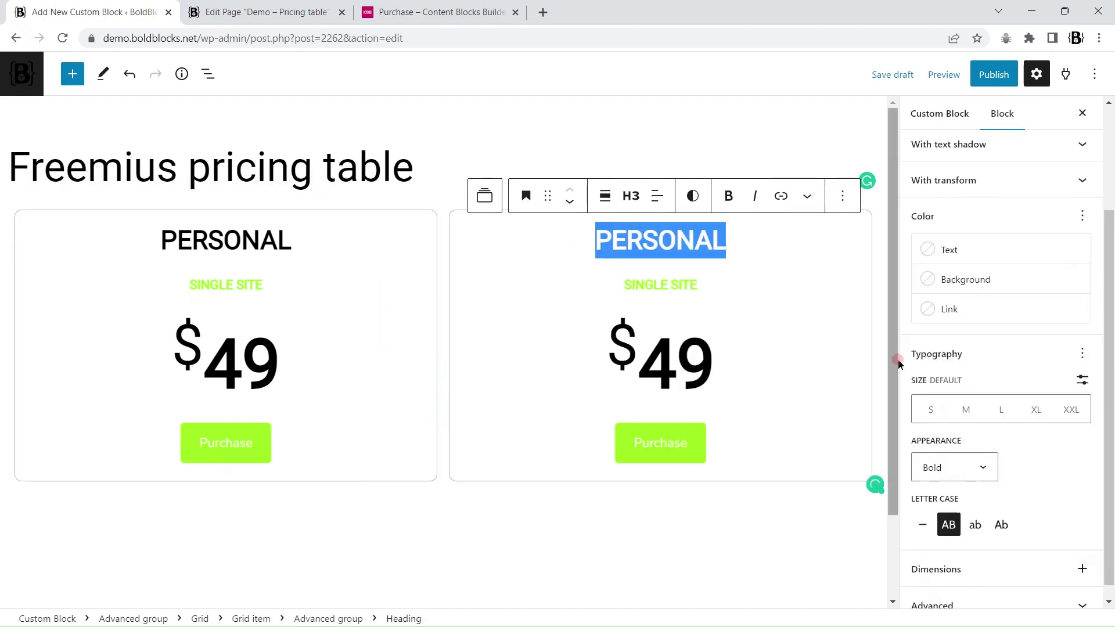
type("BUSINESS")
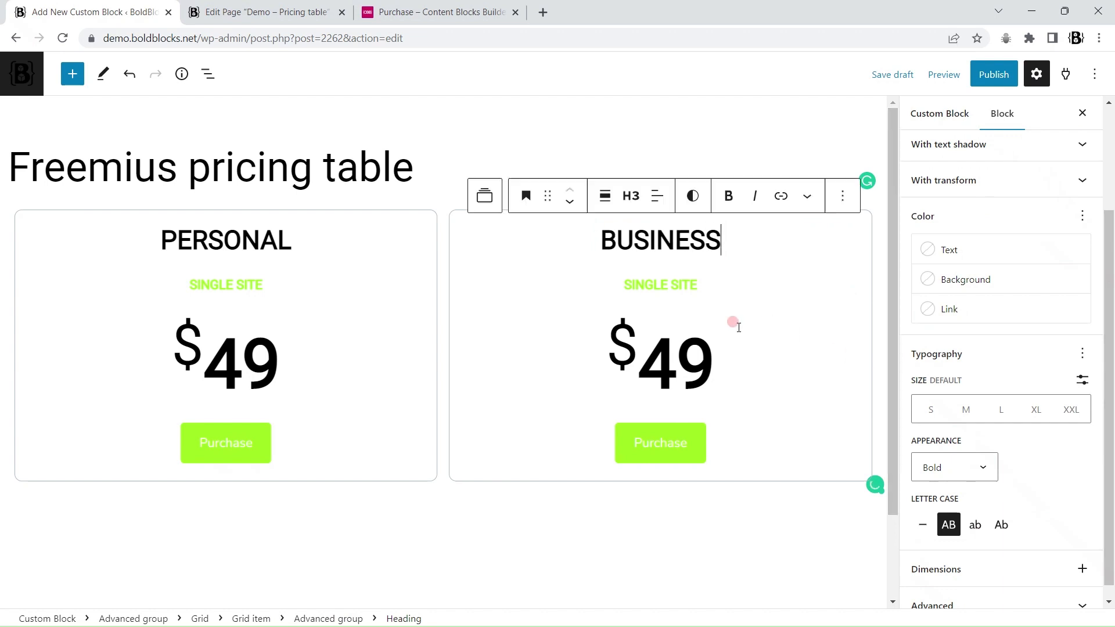
Step: Change the Business plan's site count to FIVE SITES and its price number to 149
left_click(667, 284)
key("ctrl+shift+Left")
type("FIV")
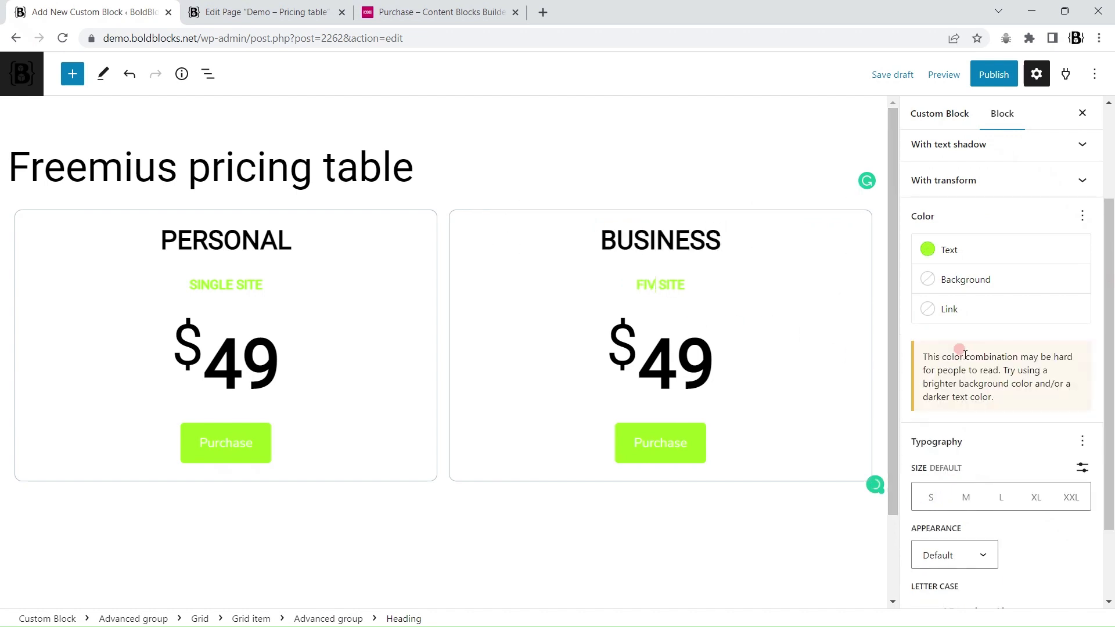
double_click(676, 354)
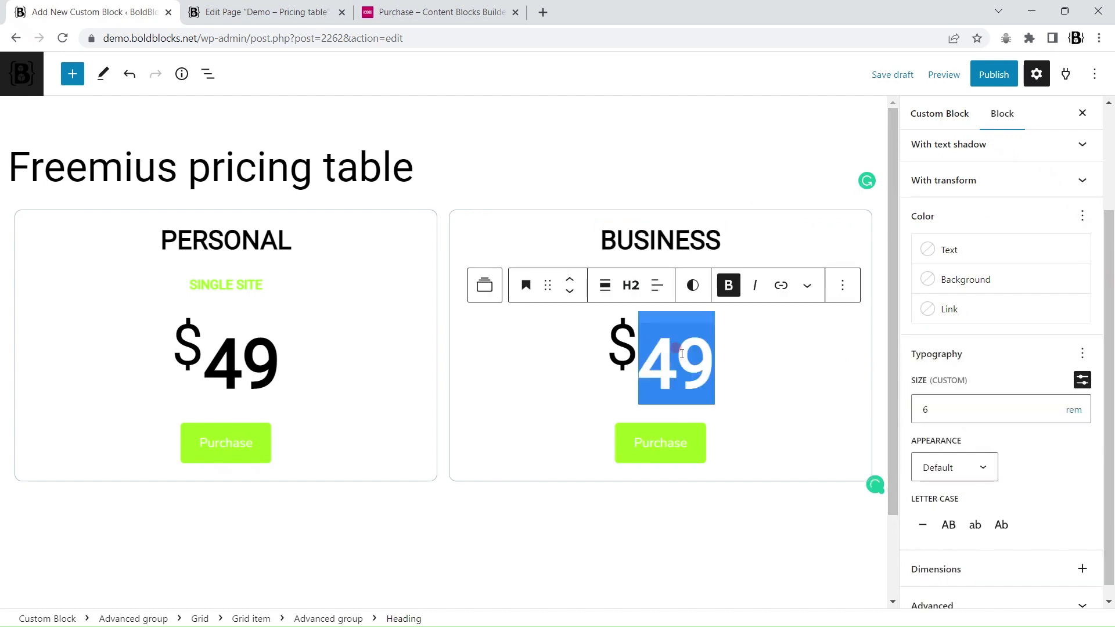
type("149")
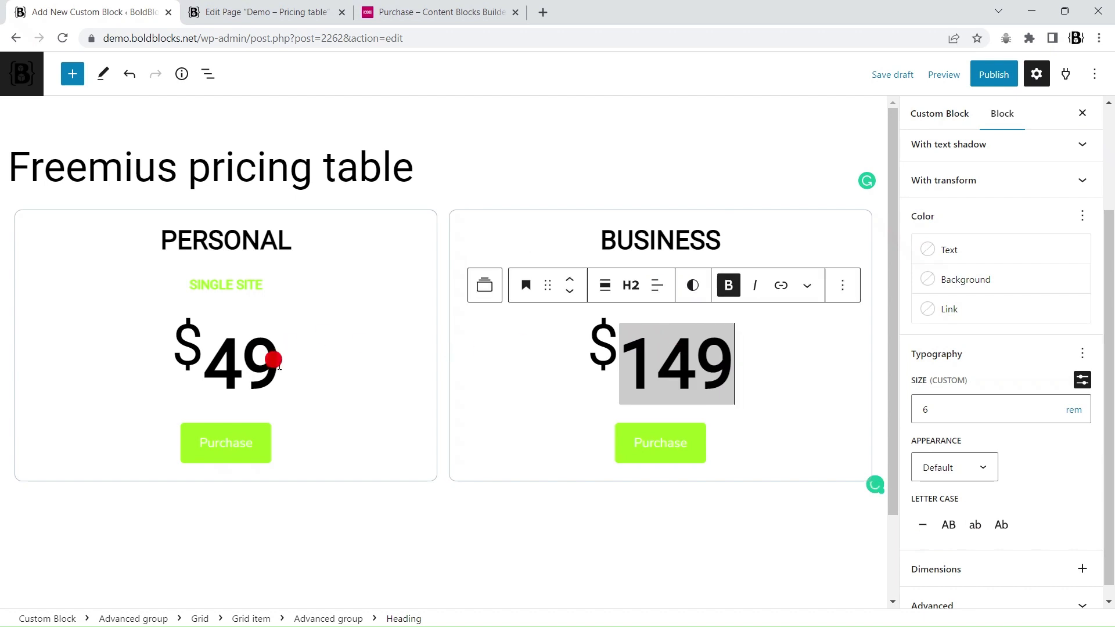
Step: Add a "Per year" paragraph below the price in both the Personal and Business plans
left_click(273, 360)
key("Return")
type("Per year")
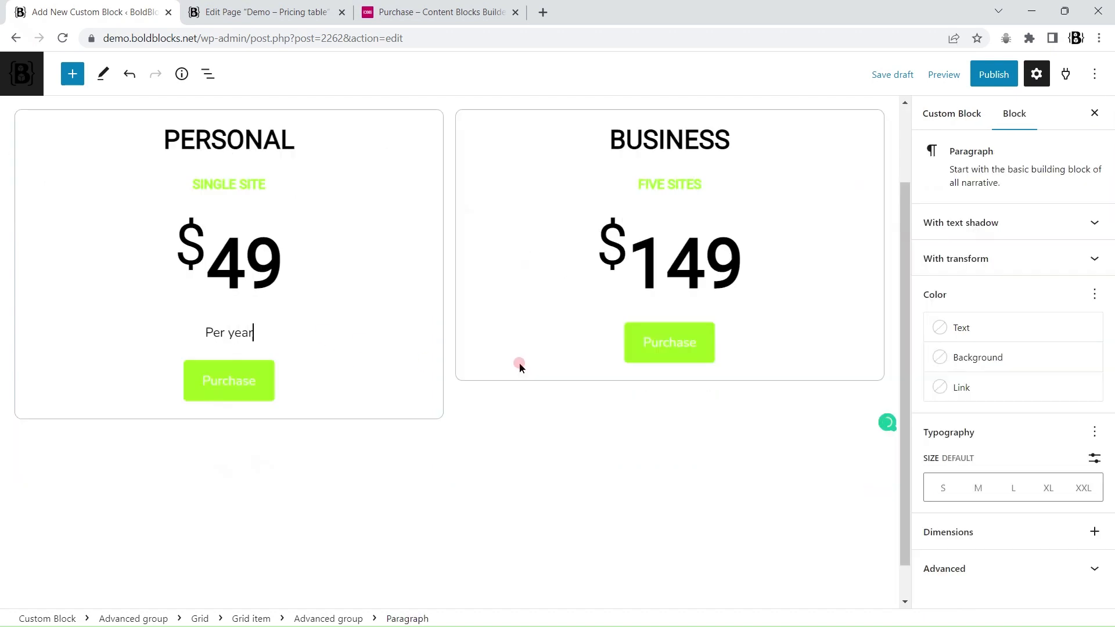
left_click(815, 266)
key("Return")
type("Per year")
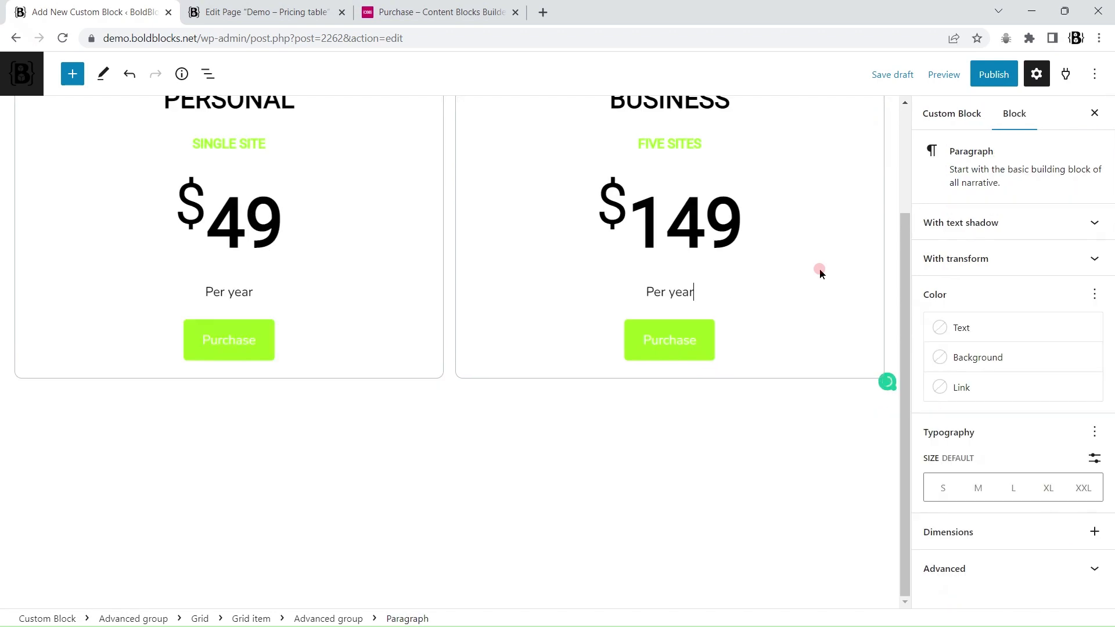
Step: Set the parent Grid block's layout to four equal columns
scroll(820, 274, "up", 3)
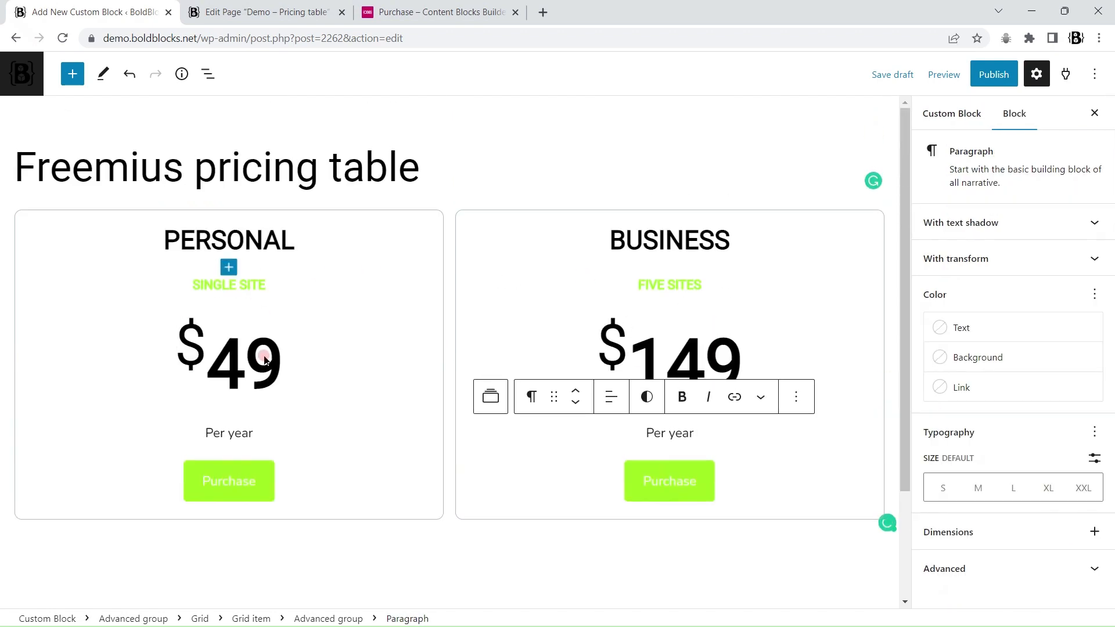
left_click(199, 618)
left_click(1000, 542)
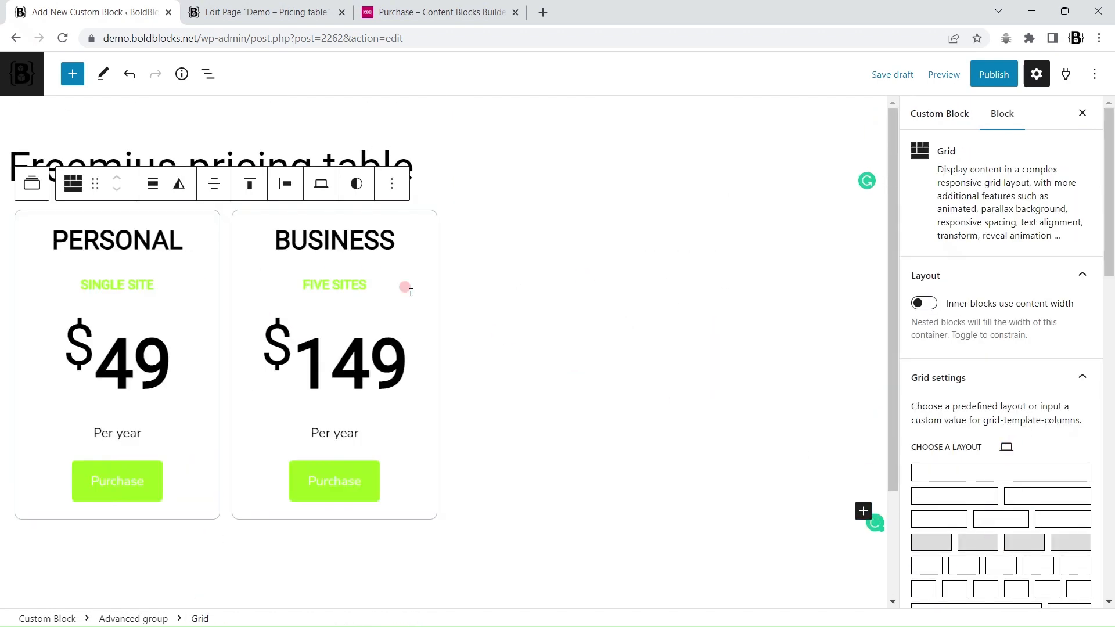
Step: Duplicate the Business grid item to make a third pricing plan
left_click(244, 216)
left_click(249, 184)
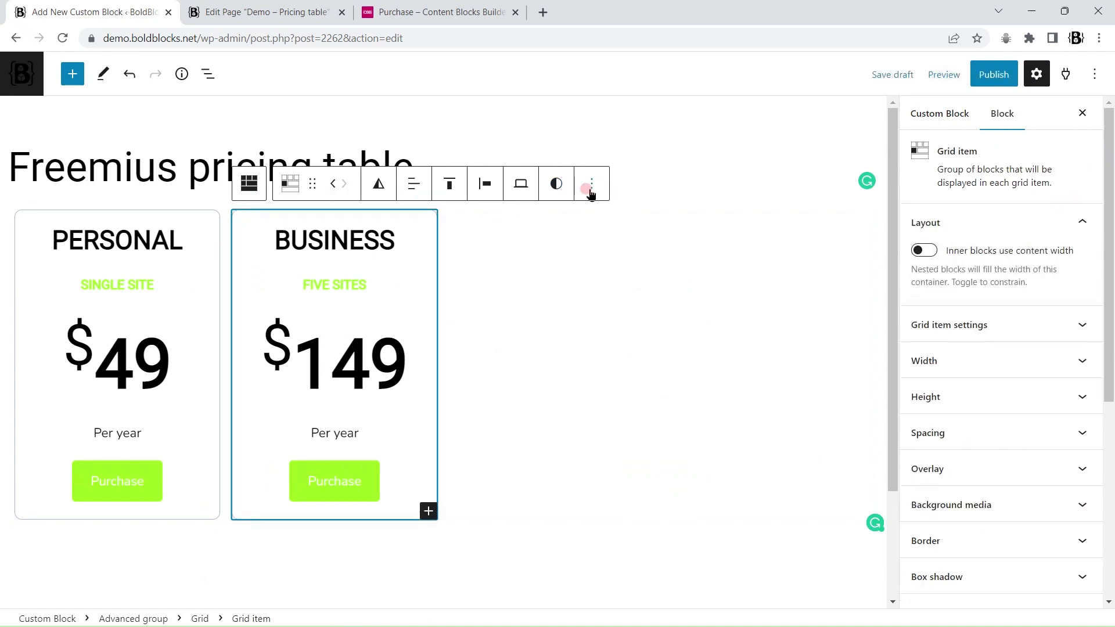
left_click(587, 183)
left_click(617, 303)
Step: Replace the third plan's name with AGENCY, copied from the Content Blocks Builder purchase page
double_click(566, 235)
left_click(467, 5)
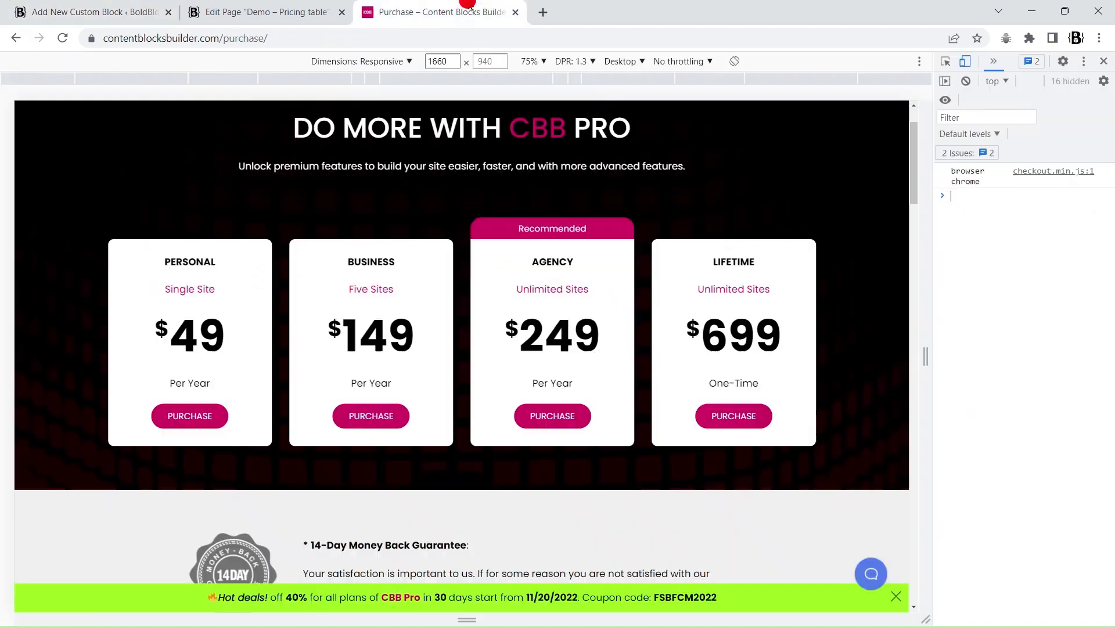
double_click(544, 261)
key("ctrl+c")
left_click(93, 11)
key("ctrl+v")
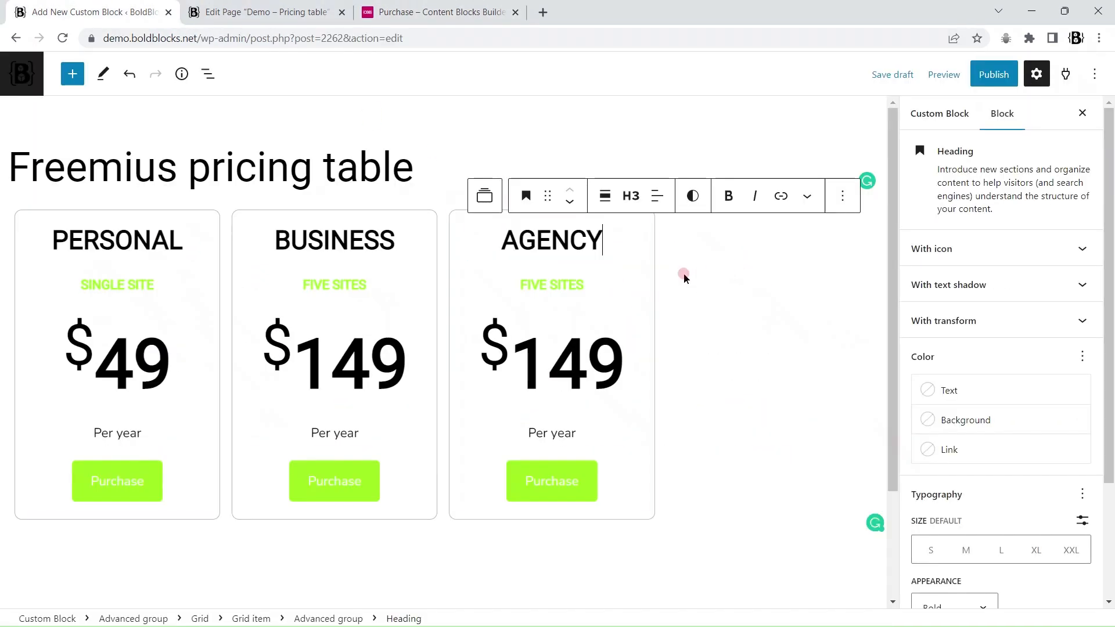
Step: Change the Agency plan's site count to UNLIMITED SITES and its price number to 249
left_click(545, 285)
key("BackSpace")
key("BackSpace")
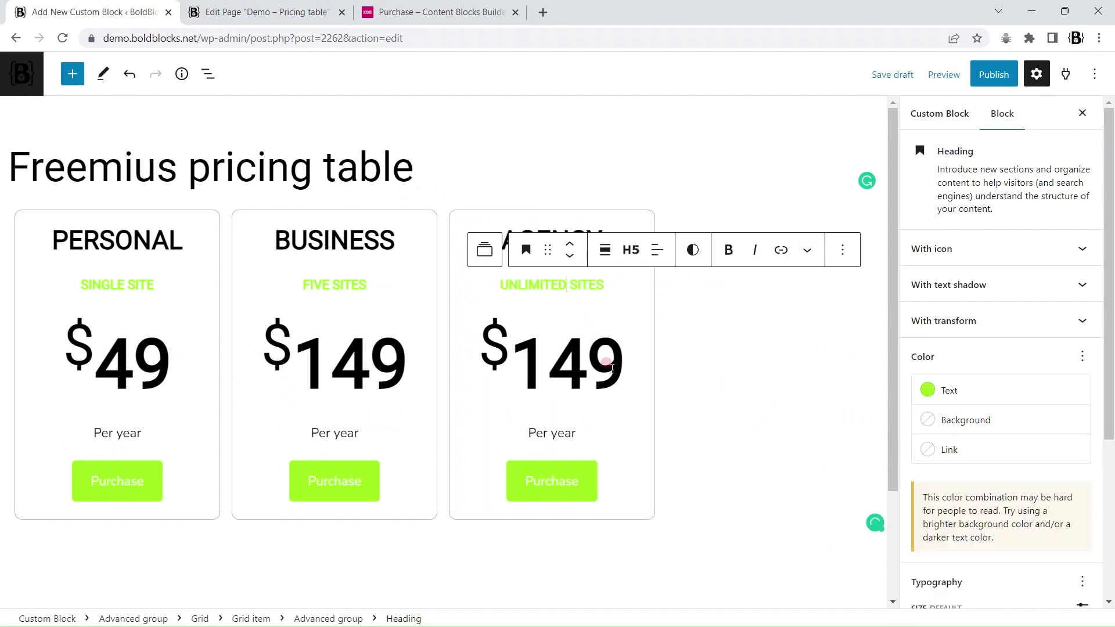
double_click(547, 348)
type("249")
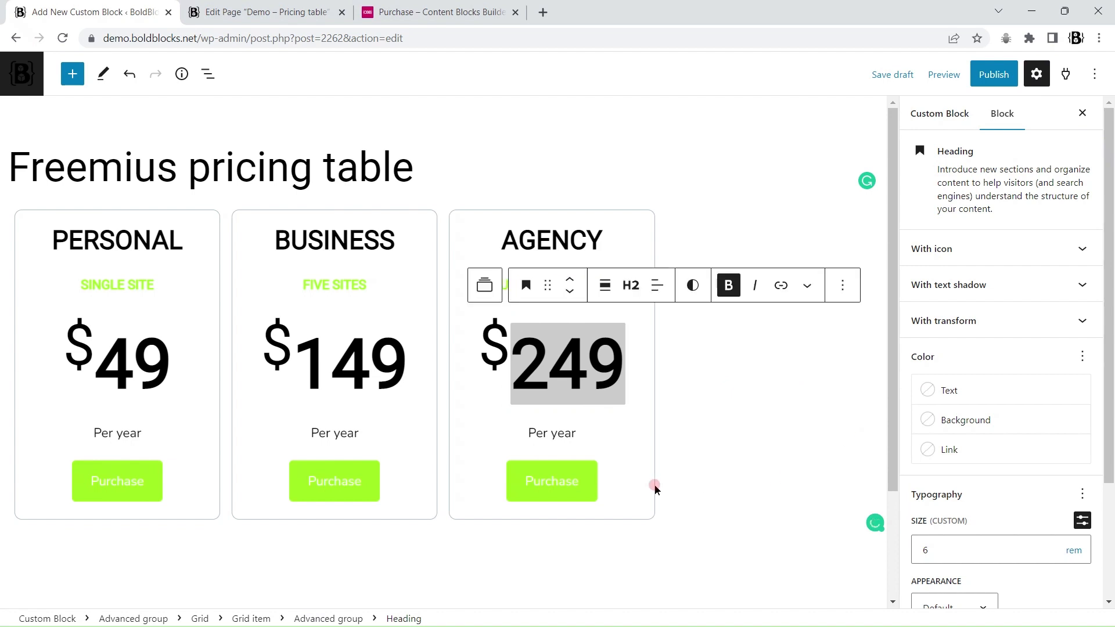
Step: Duplicate the Agency grid item and change the copy's plan name to LIFETIME
left_click(465, 213)
left_click(466, 184)
left_click(809, 184)
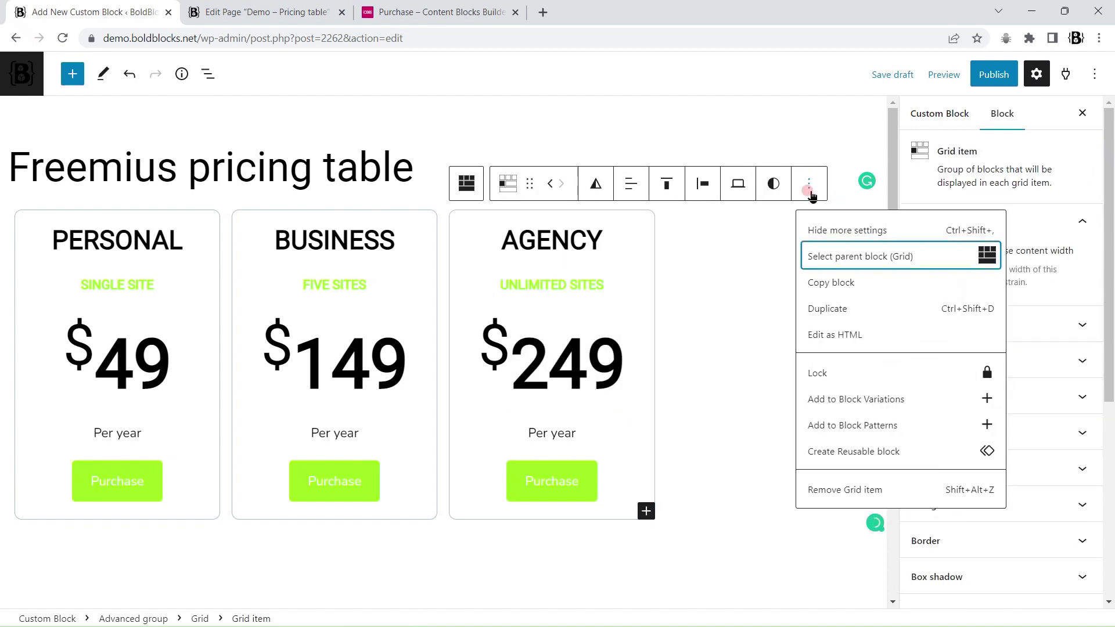
left_click(827, 307)
double_click(742, 232)
type("L")
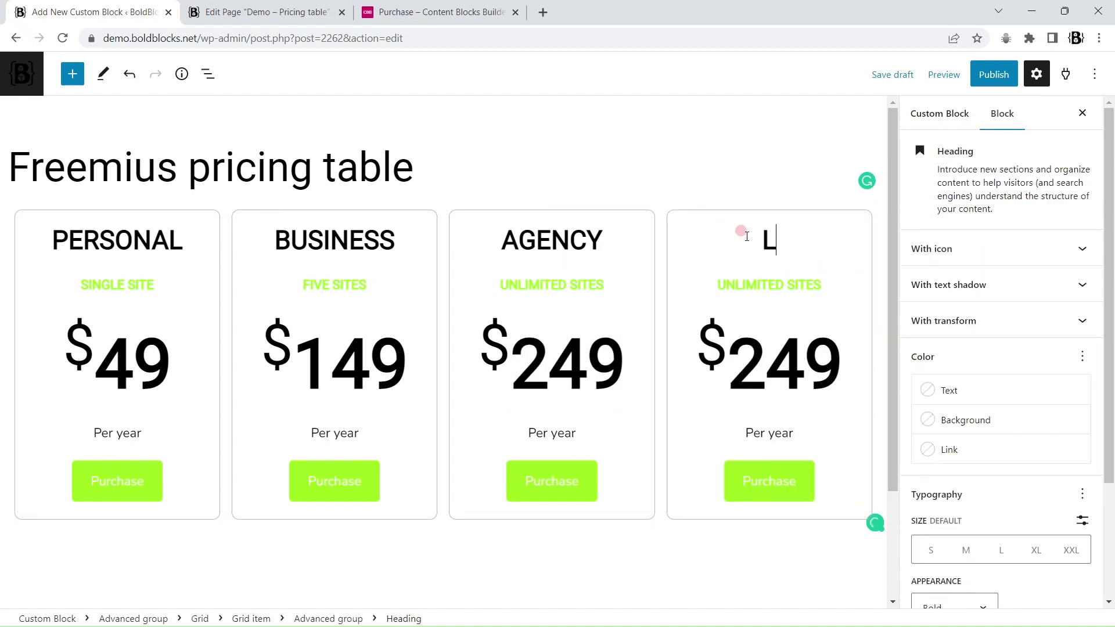
type("IFETIME")
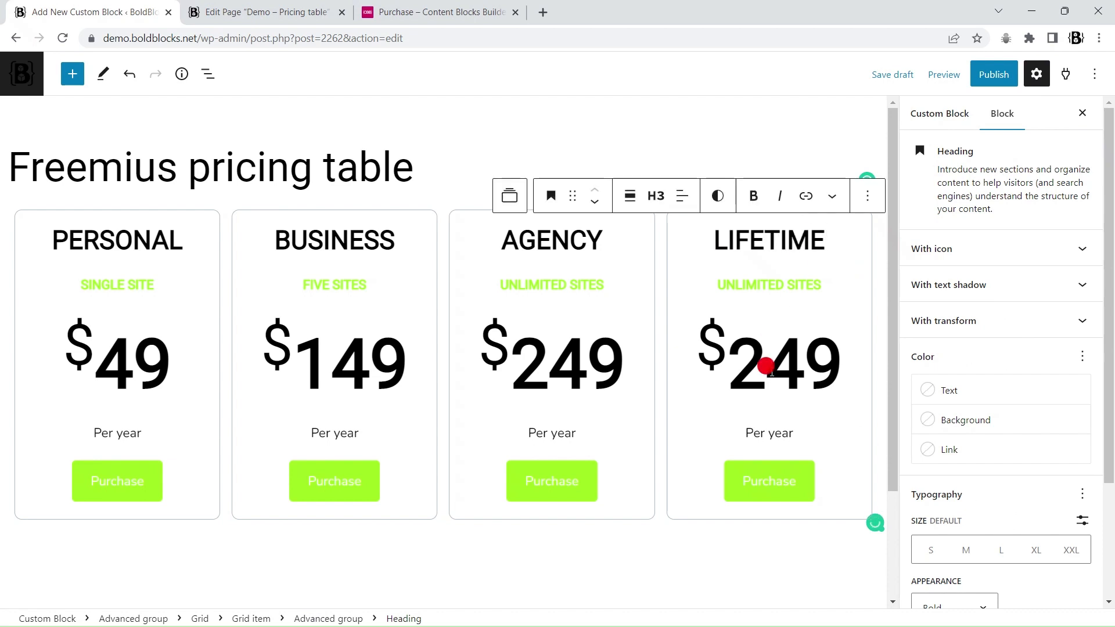
Step: Change the Lifetime plan's price number to 699 and its billing period text to "Lifetime"
double_click(768, 368)
type("699")
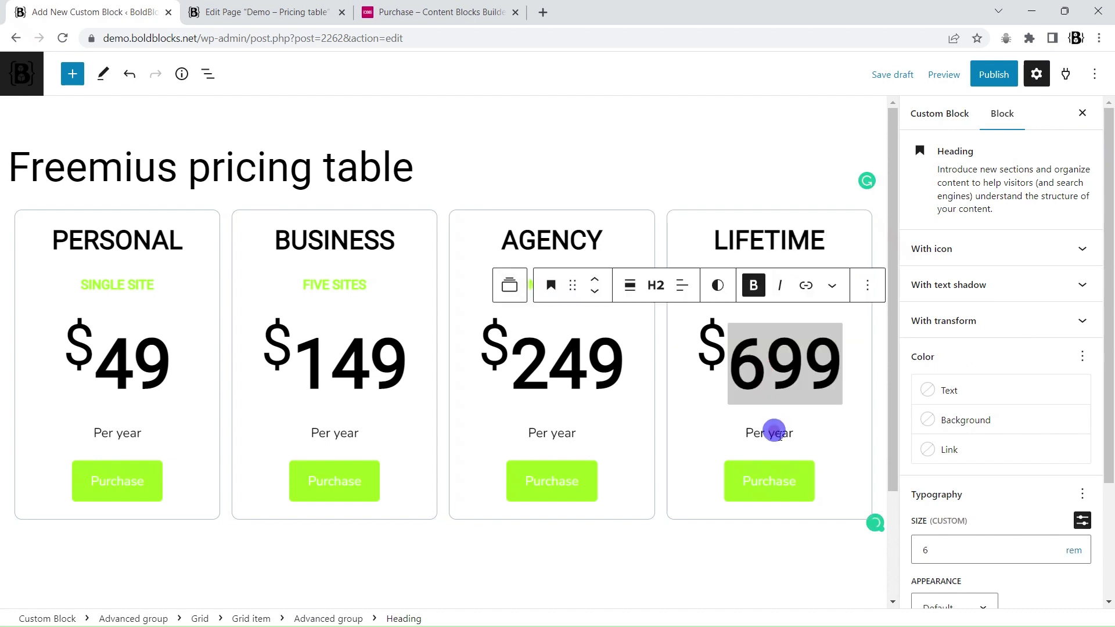
double_click(778, 434)
type("Lifetime")
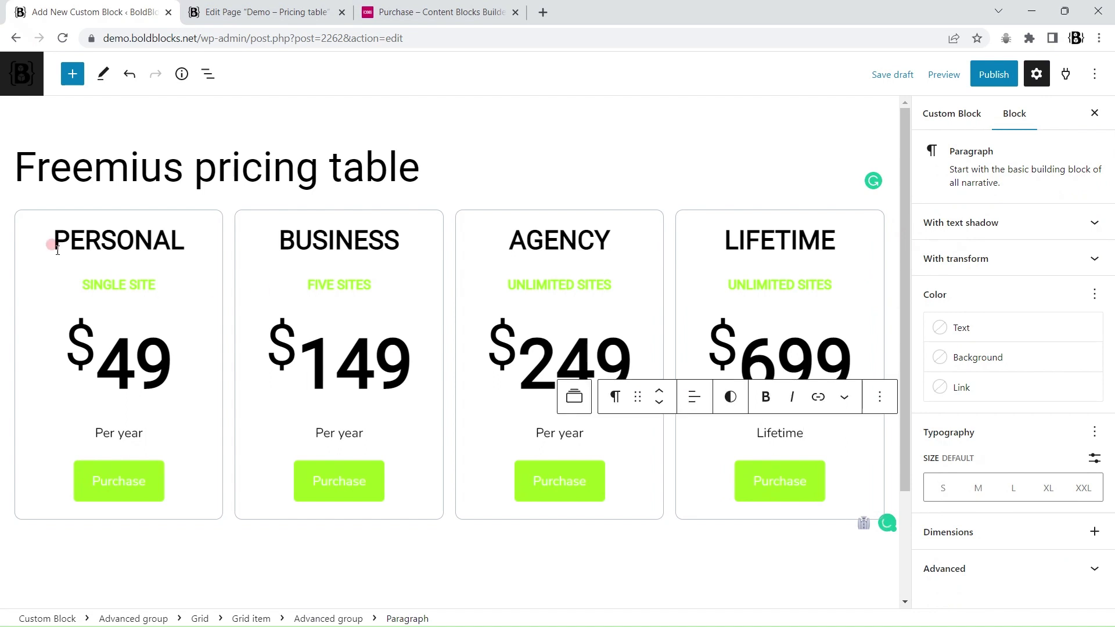
Step: Set the gap of the Grid holding the four plan cards to 1.5 rem and publish the custom block
left_click(38, 222)
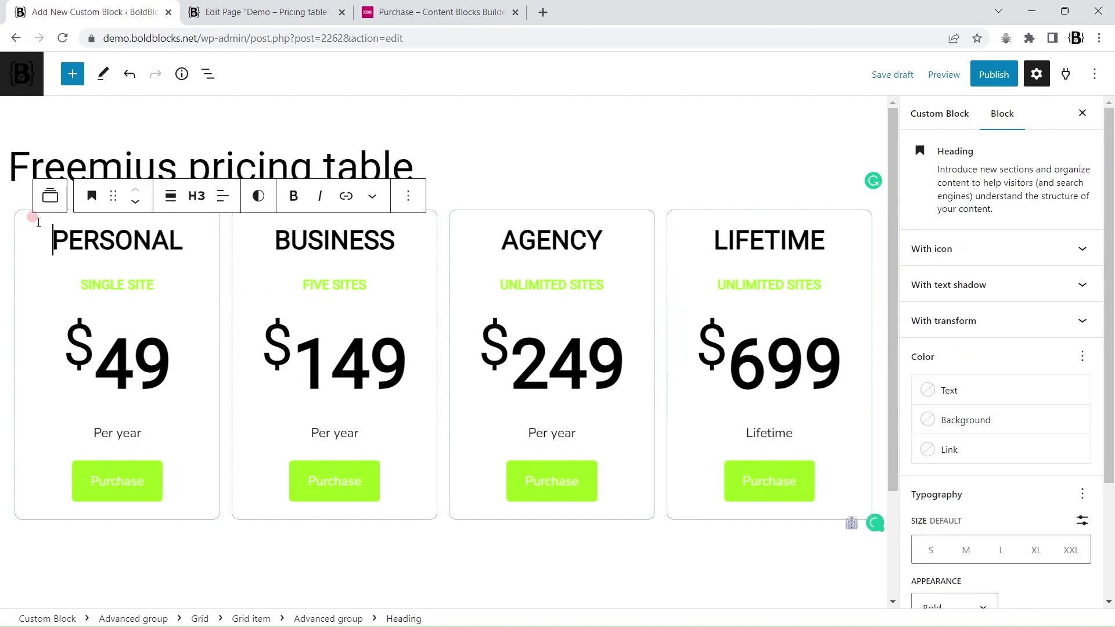
left_click(199, 616)
scroll(1019, 430, "down", 5)
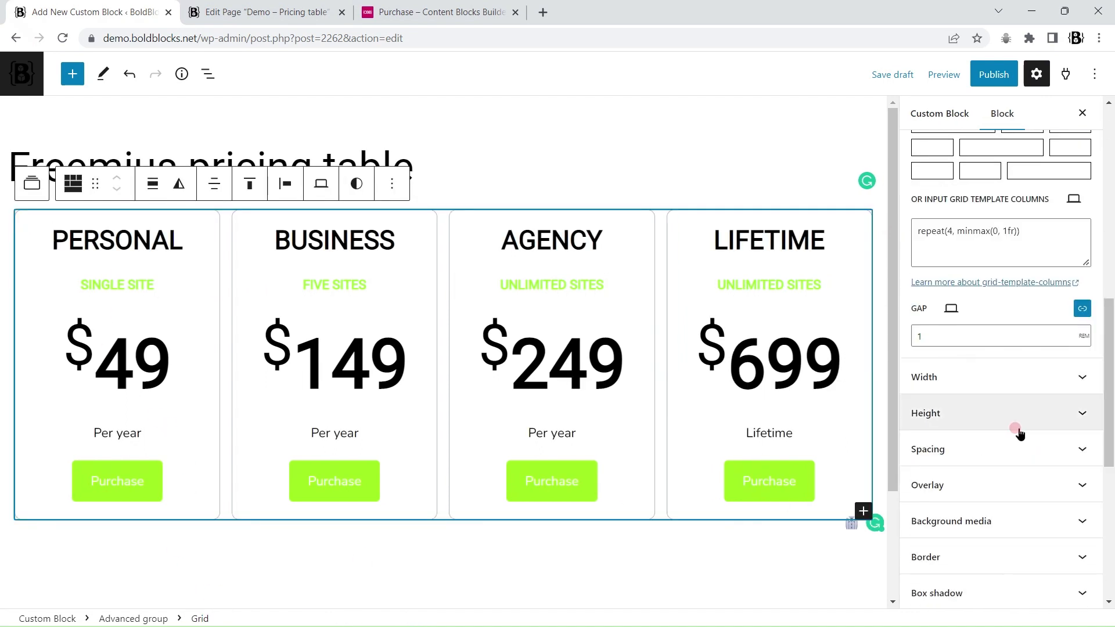
left_click(955, 333)
type("1.5")
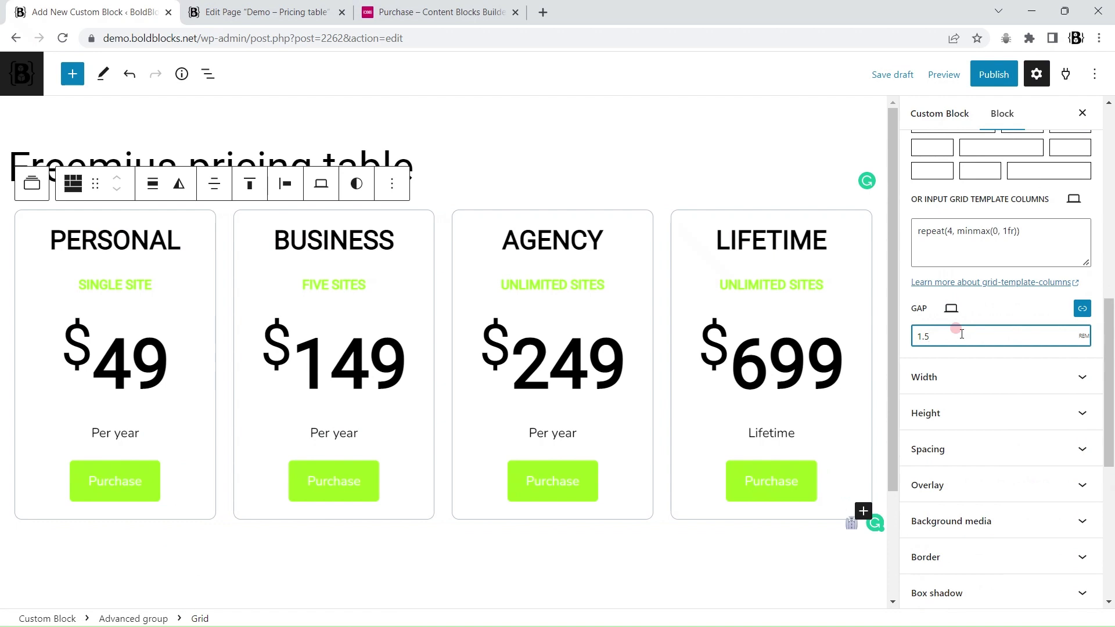
left_click(993, 74)
Step: Reload the Demo - Pricing table page editor and look for the Freemius pricing table block among the available blocks
left_click(259, 12)
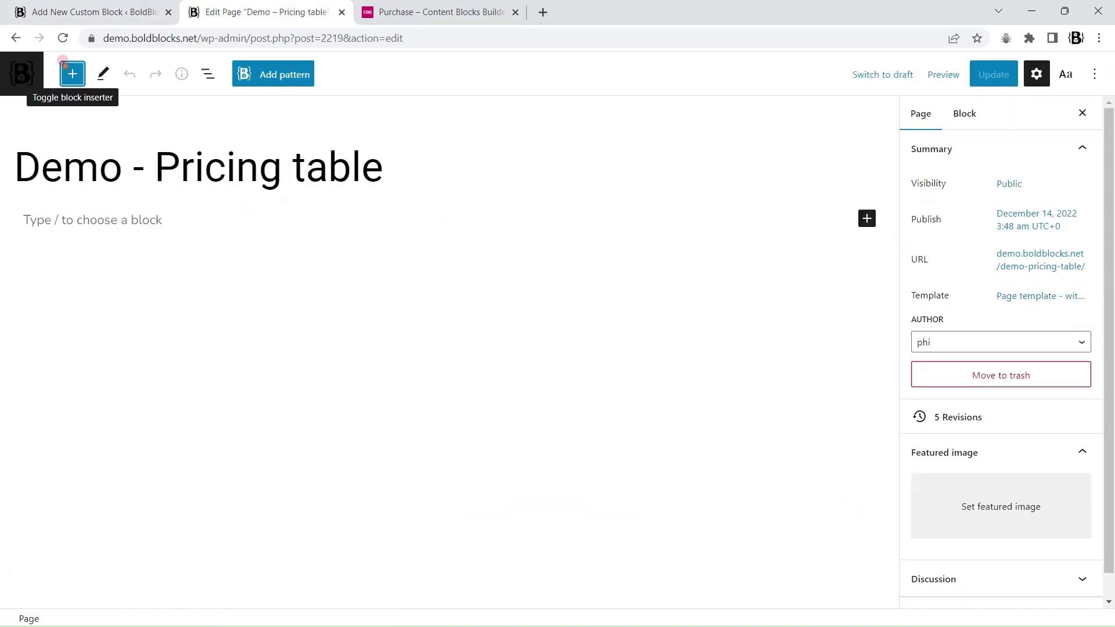
left_click(68, 67)
left_click(70, 73)
left_click(63, 38)
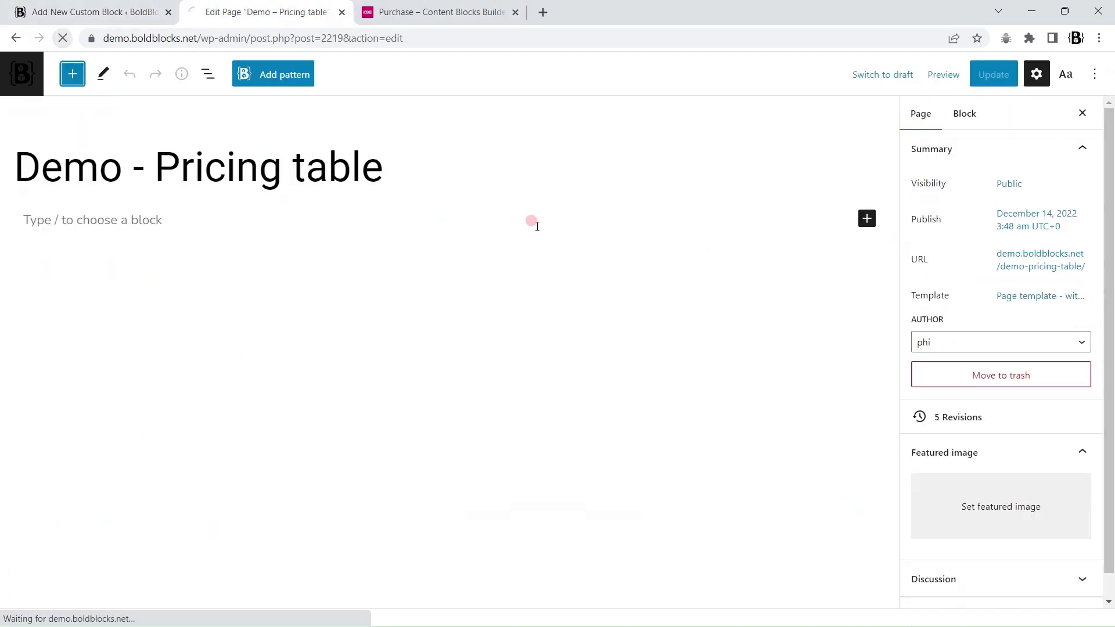
left_click(72, 74)
mouse_move(45, 221)
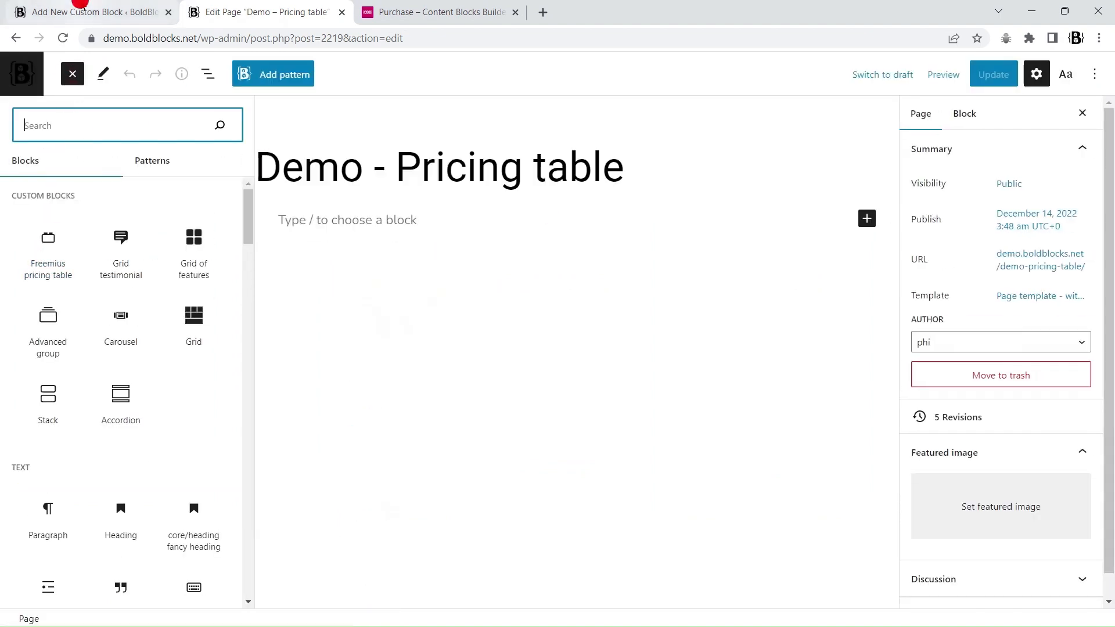
Step: Give the Freemius pricing table custom block the Money alt icon from the icon library and update it
left_click(93, 12)
left_click(938, 113)
scroll(1010, 291, "up", 5)
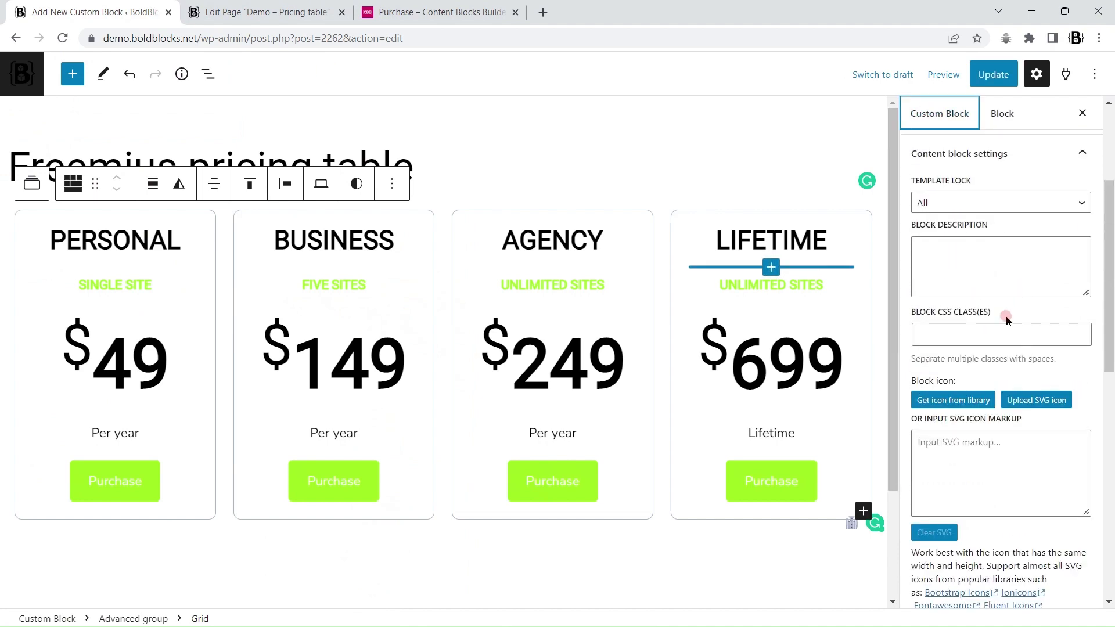
left_click(944, 399)
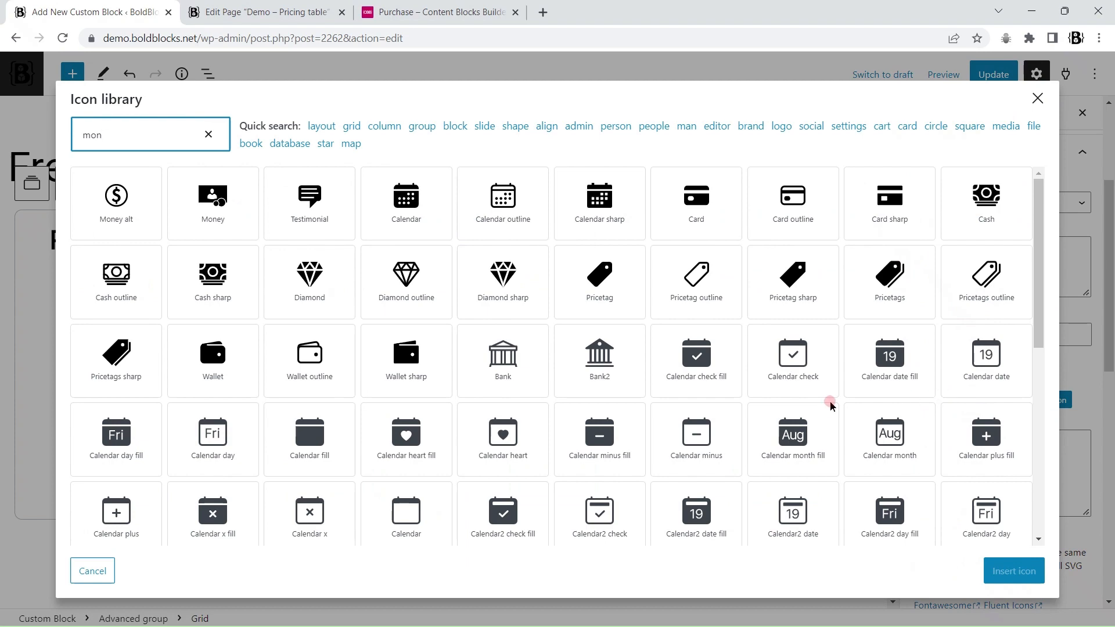
left_click(147, 193)
double_click(124, 204)
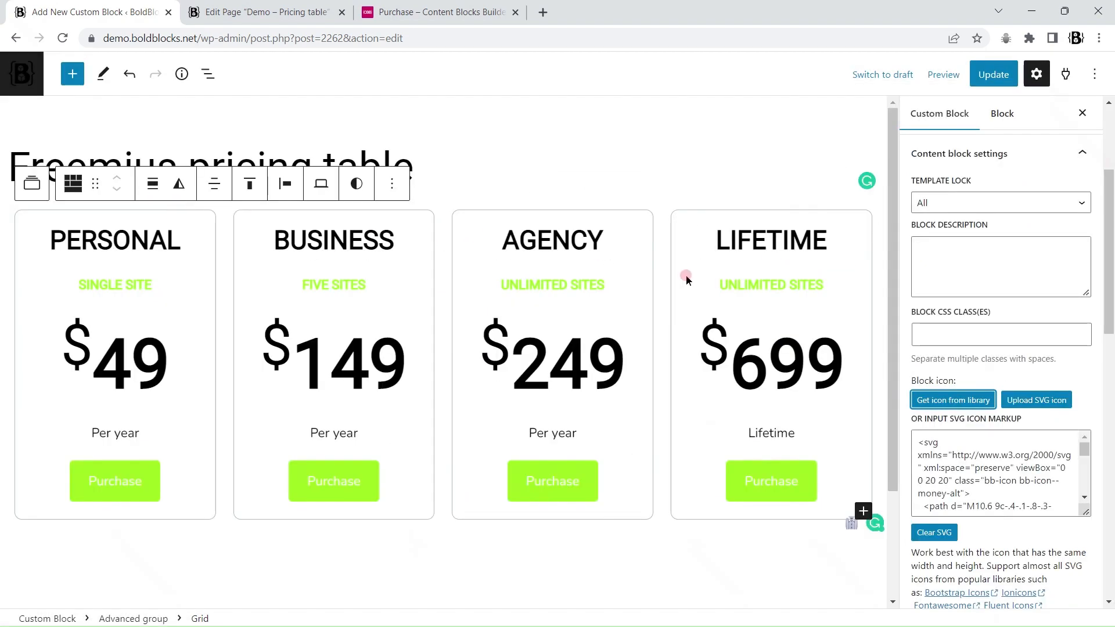
left_click(994, 74)
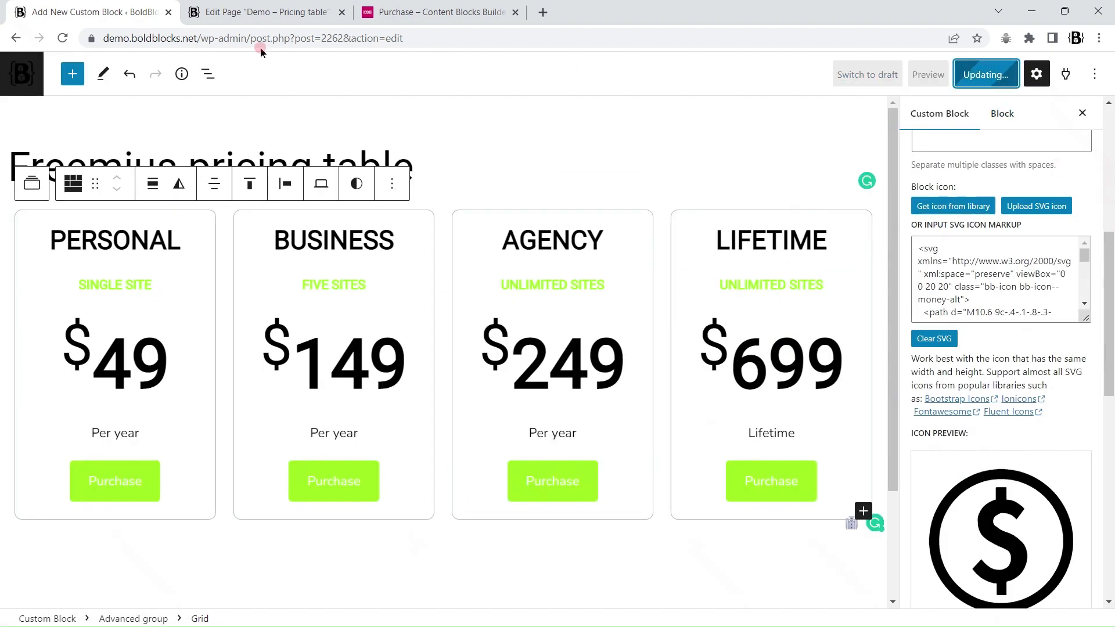
Step: Reload the demo page editor and check the Freemius pricing table block's icon among the available blocks
left_click(232, 12)
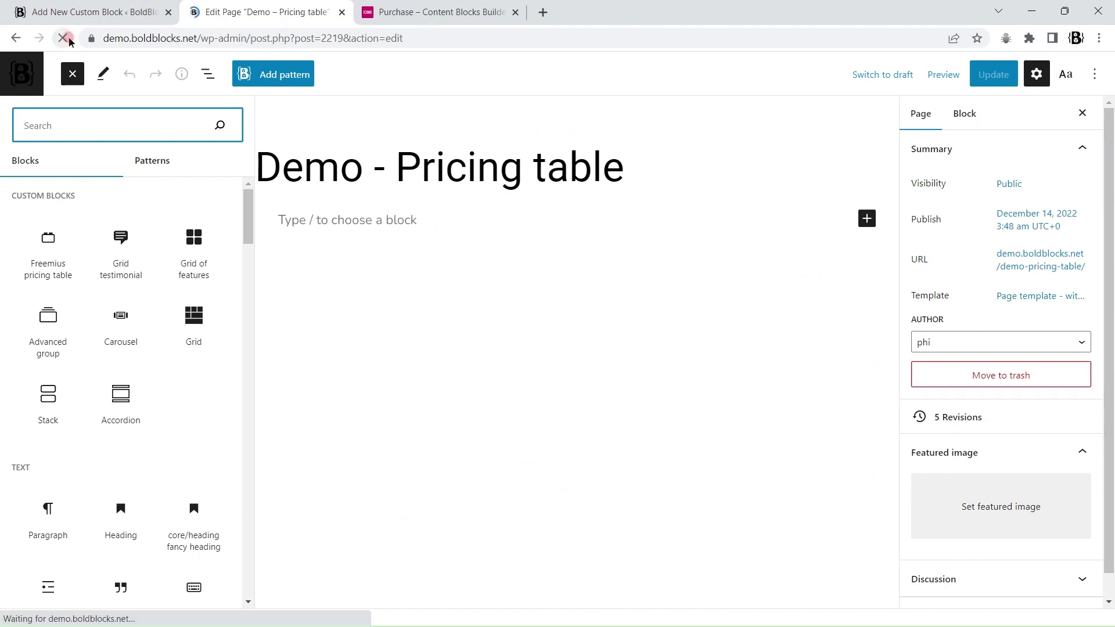
left_click(68, 68)
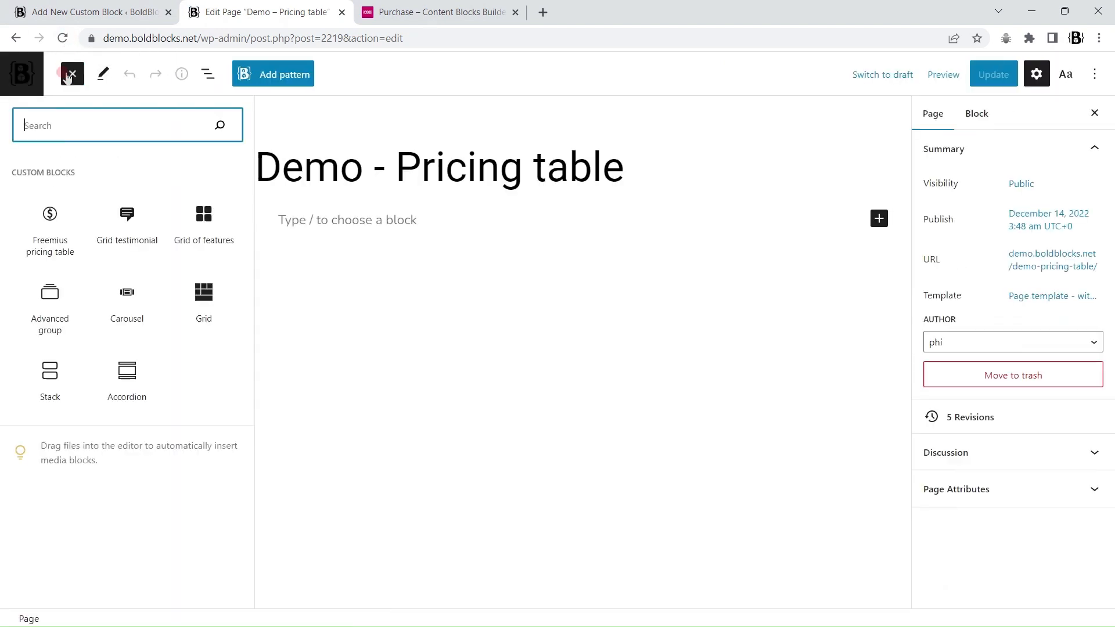
mouse_move(57, 264)
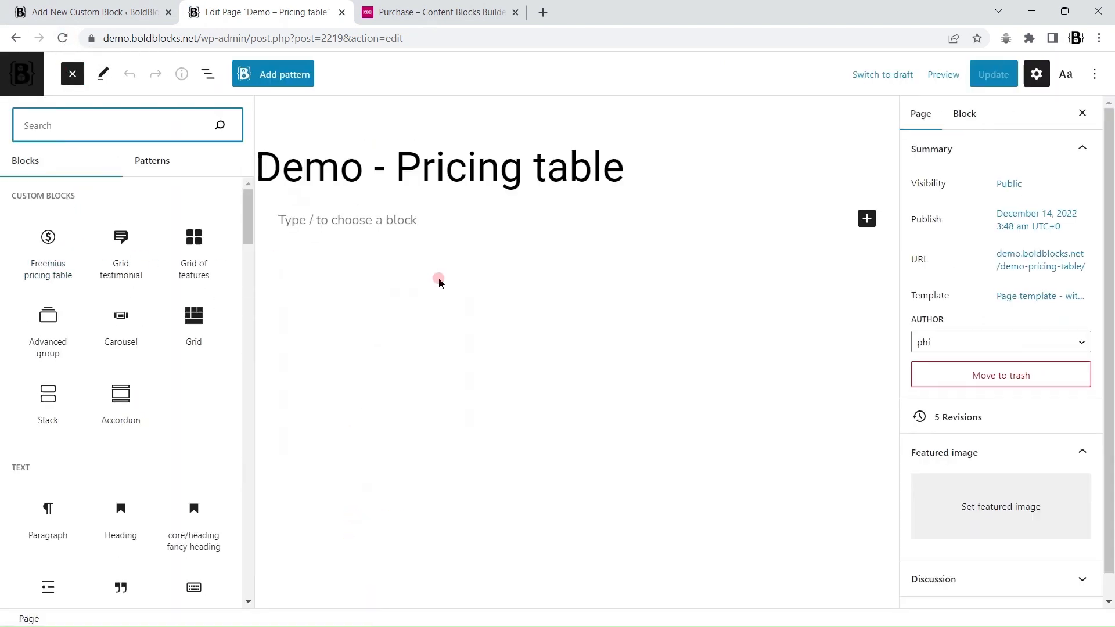
Step: Return to the custom block and set its Grid to a layout of two equal columns for tablet
left_click(70, 13)
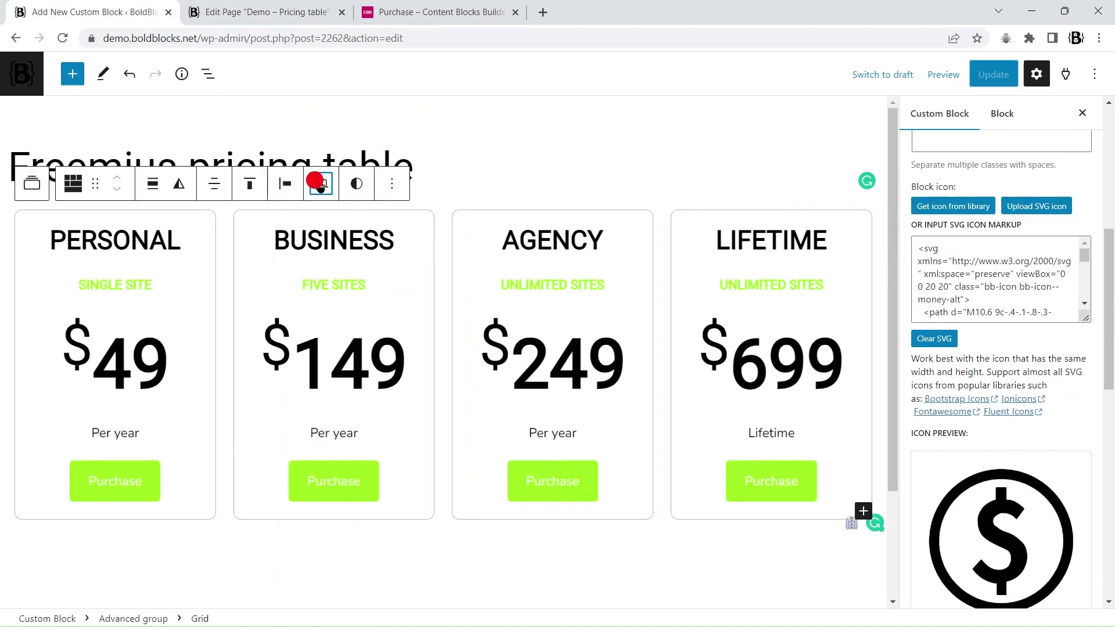
left_click(321, 184)
left_click(341, 256)
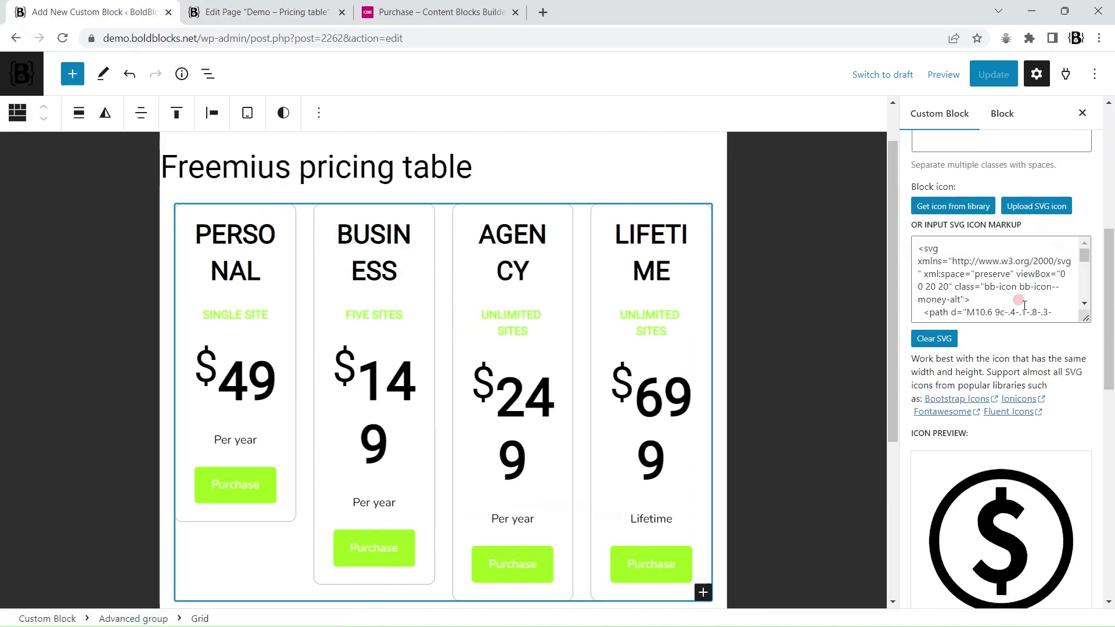
scroll(1042, 293, "up", 7)
scroll(1045, 290, "down", 3)
scroll(1044, 284, "up", 3)
left_click(982, 114)
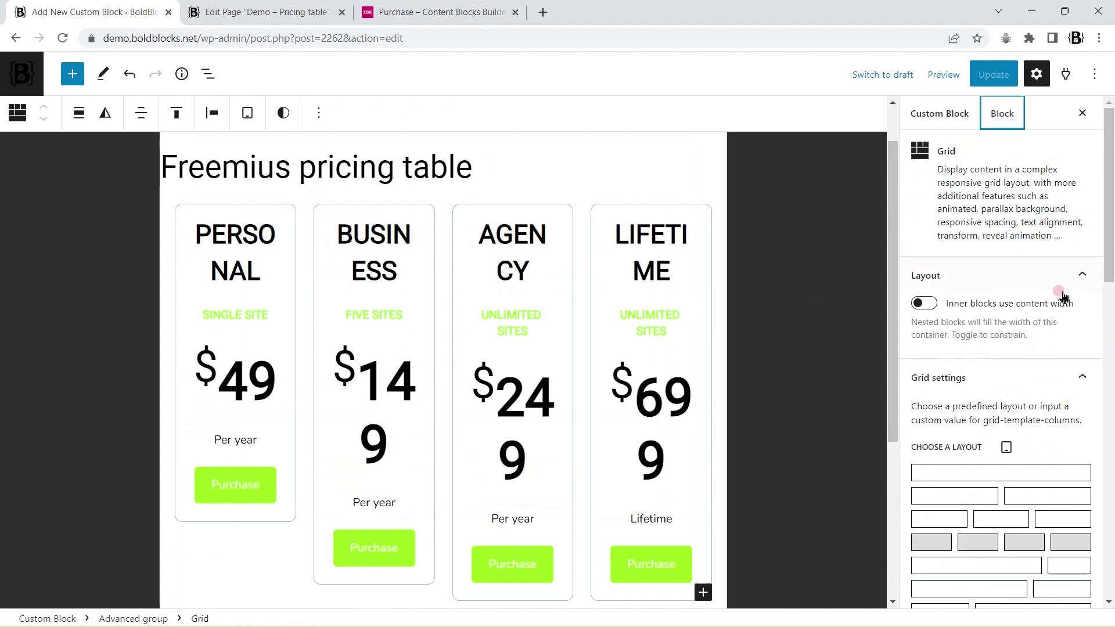
left_click(1008, 491)
scroll(587, 364, "down", 5)
scroll(599, 357, "up", 4)
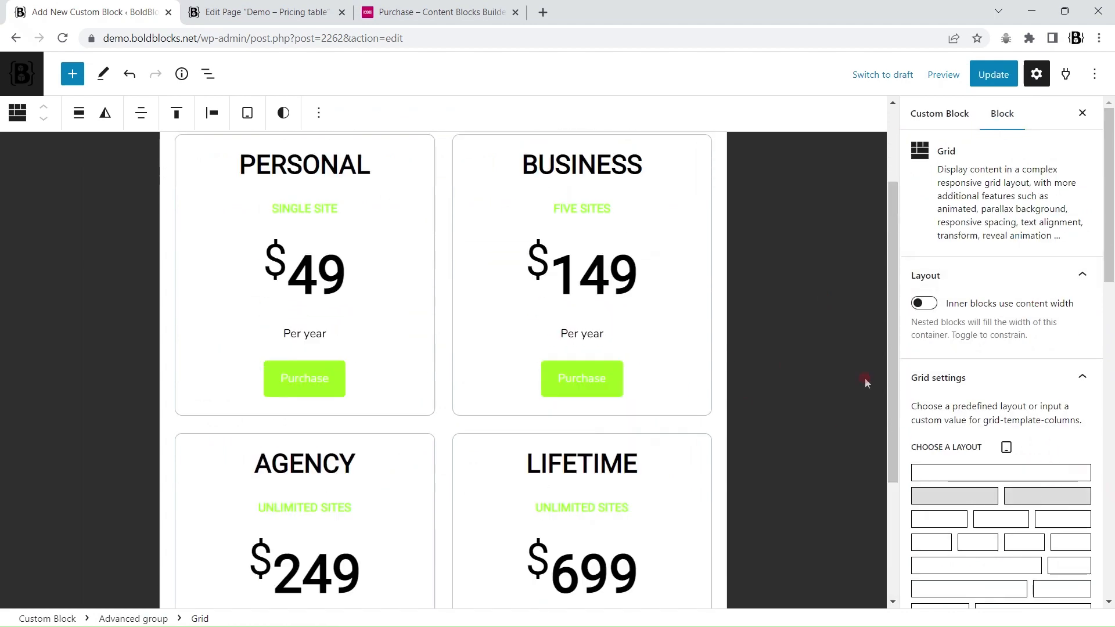
Step: Preview the pricing grid's layout on mobile, then return to the desktop view
left_click(1006, 447)
left_click(1035, 486)
scroll(492, 341, "down", 8)
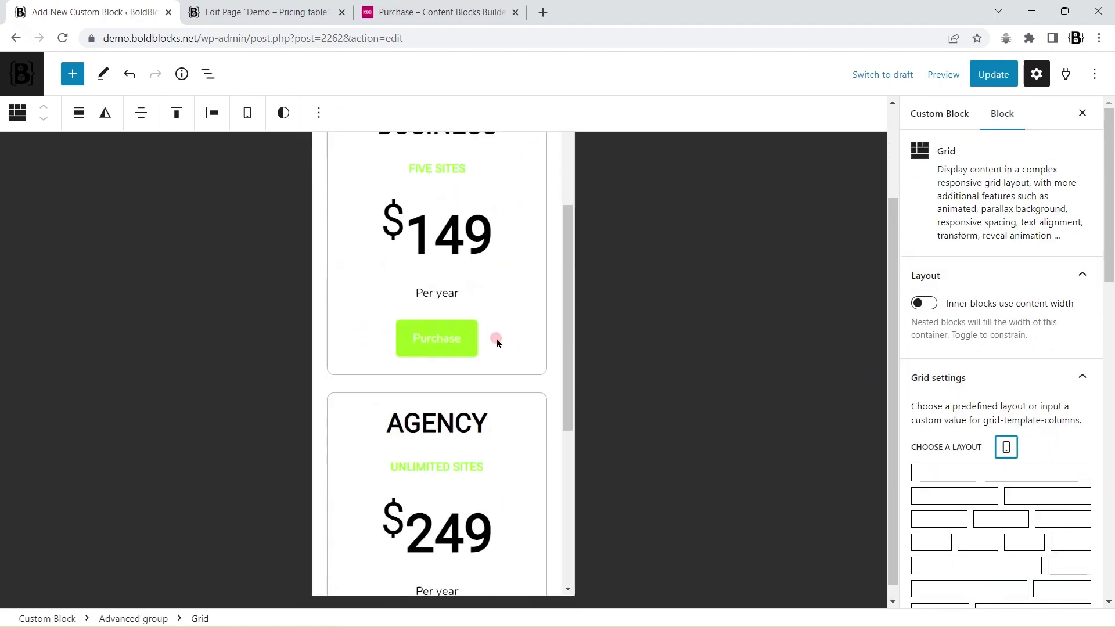
scroll(499, 328, "up", 10)
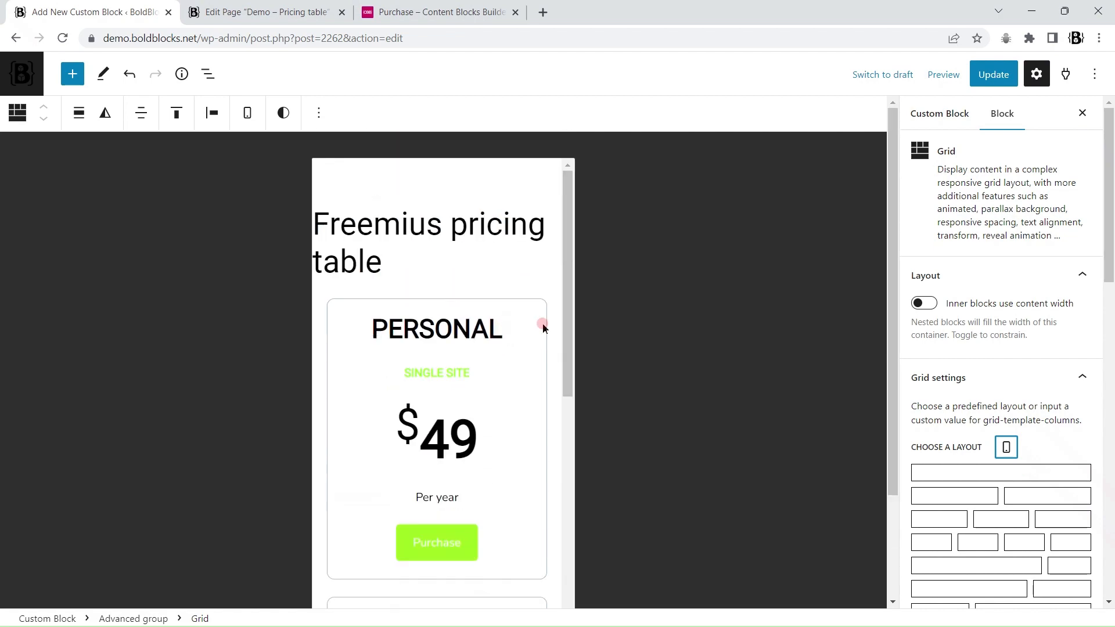
left_click(246, 114)
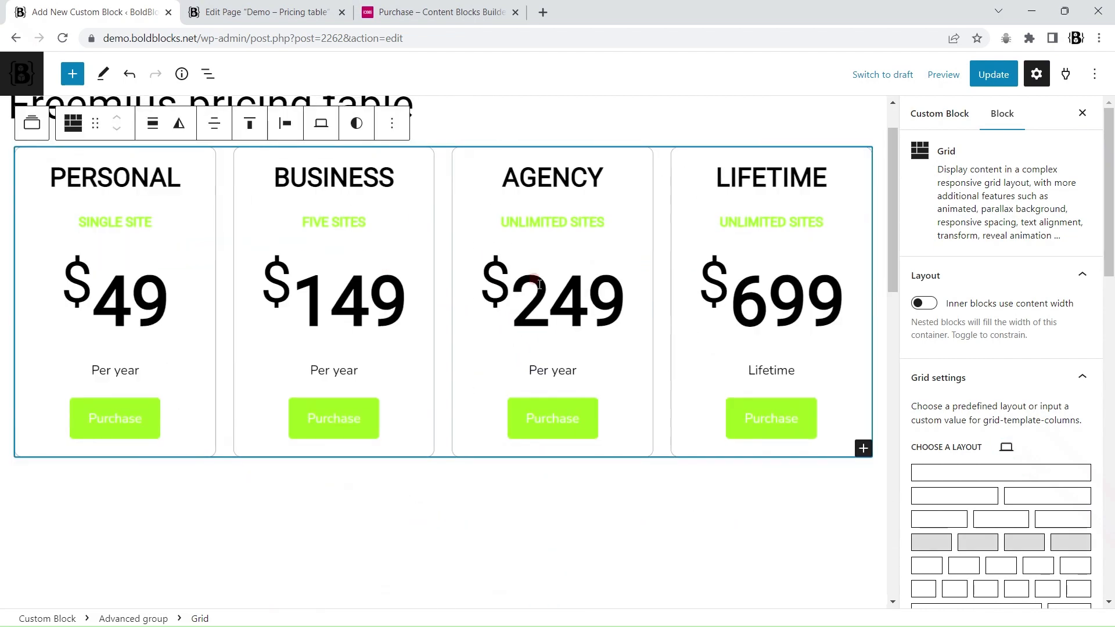
Step: Check the Recommended label above the Agency plan on the Content Blocks Builder purchase page, then return to the custom block
left_click(443, 12)
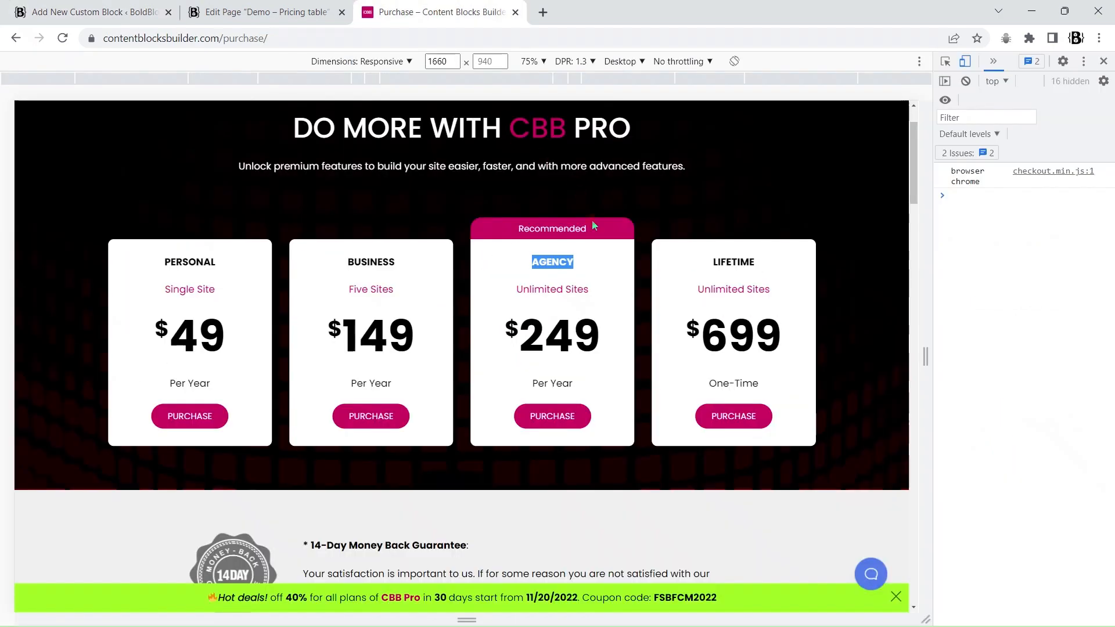
left_click(554, 226)
left_click(87, 12)
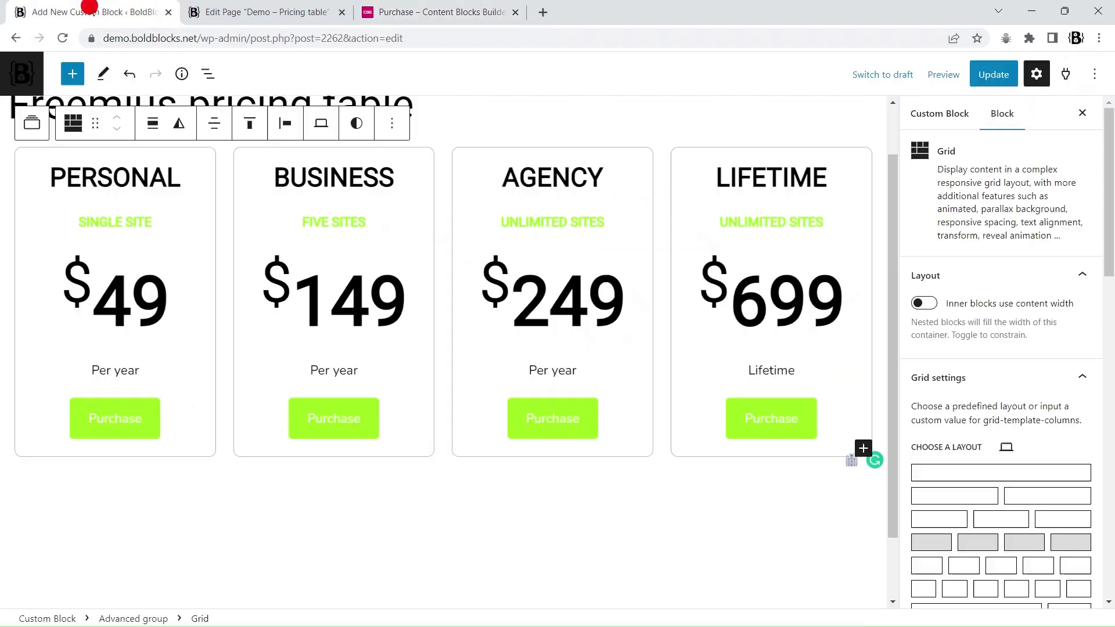
Step: Insert a new Advanced group block before the bordered Agency card, inside the same grid item
left_click(472, 157)
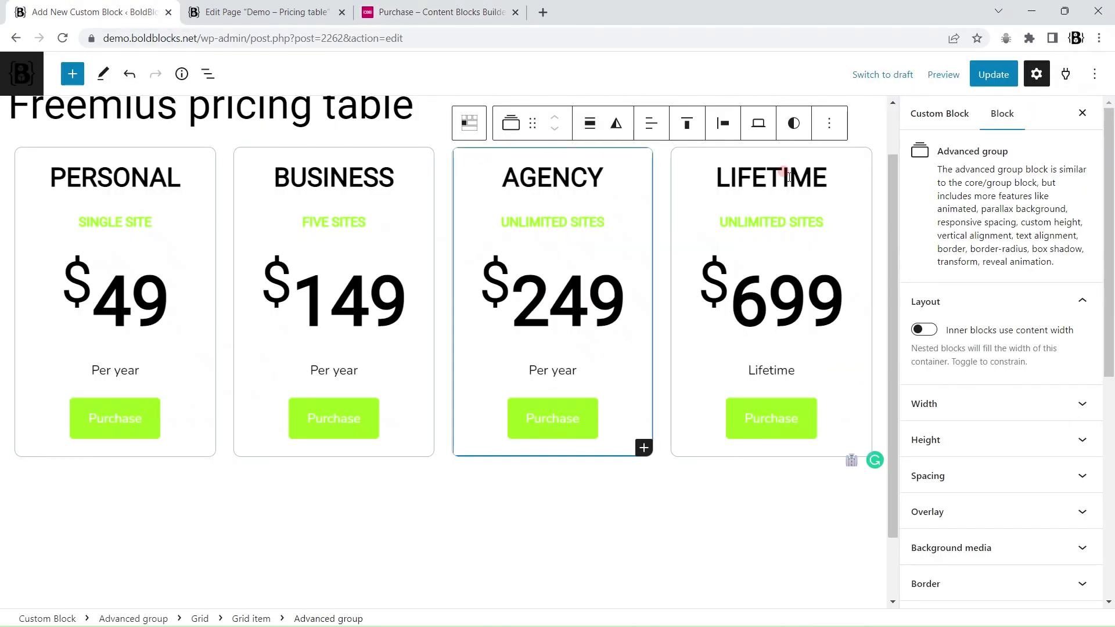
left_click(829, 123)
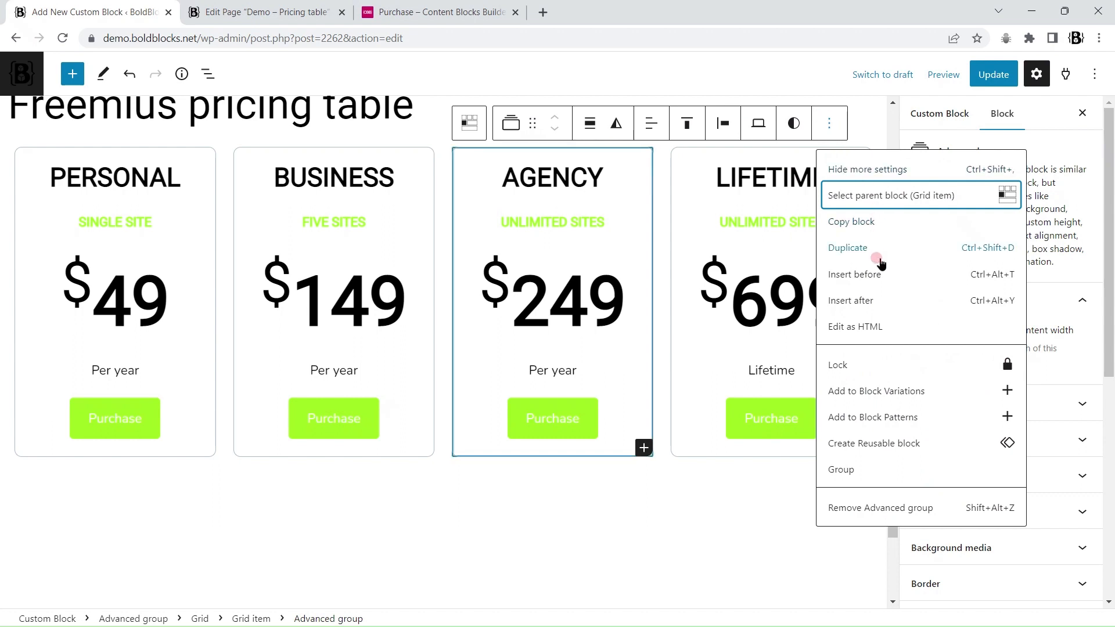
left_click(869, 273)
type("/")
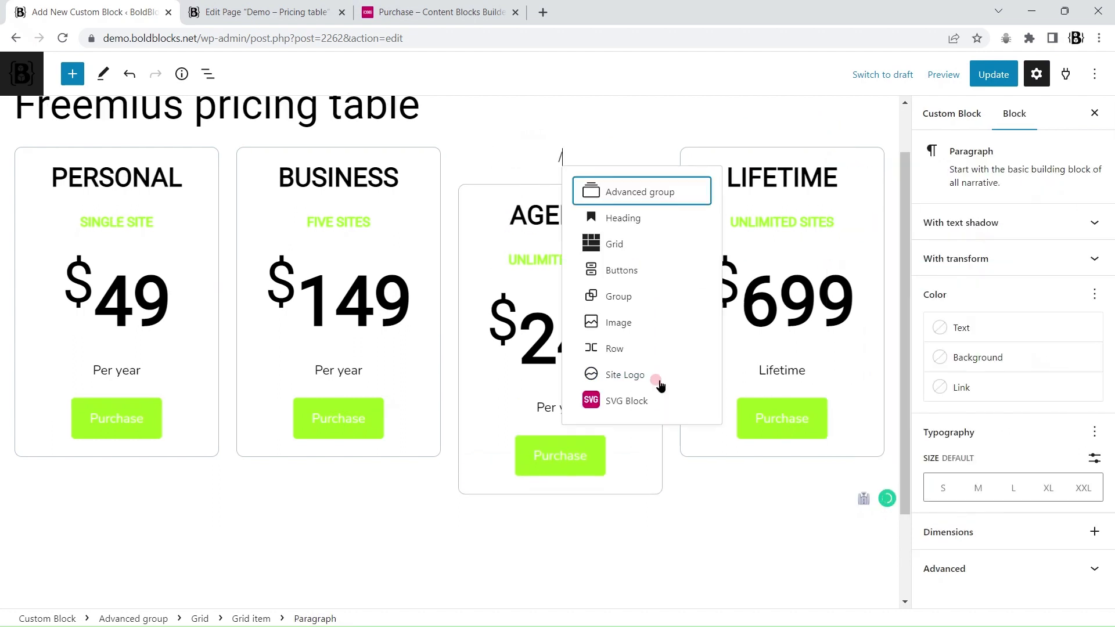
key("Return")
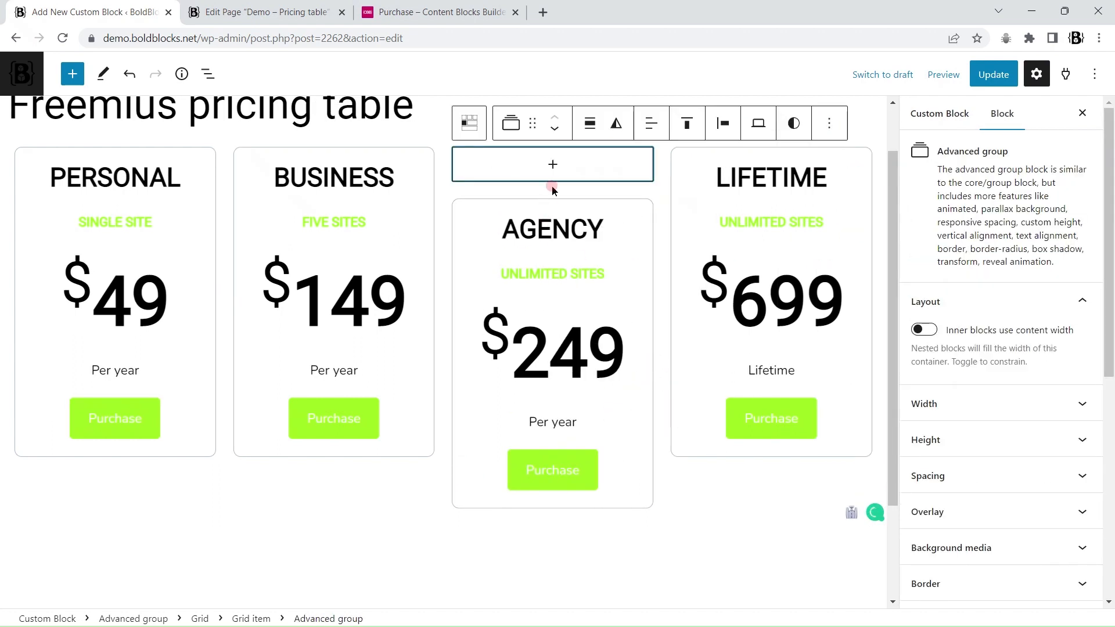
Step: Add an H5 heading with the text RECOMMENDED inside the new group above the Agency card
left_click(552, 167)
left_click(629, 279)
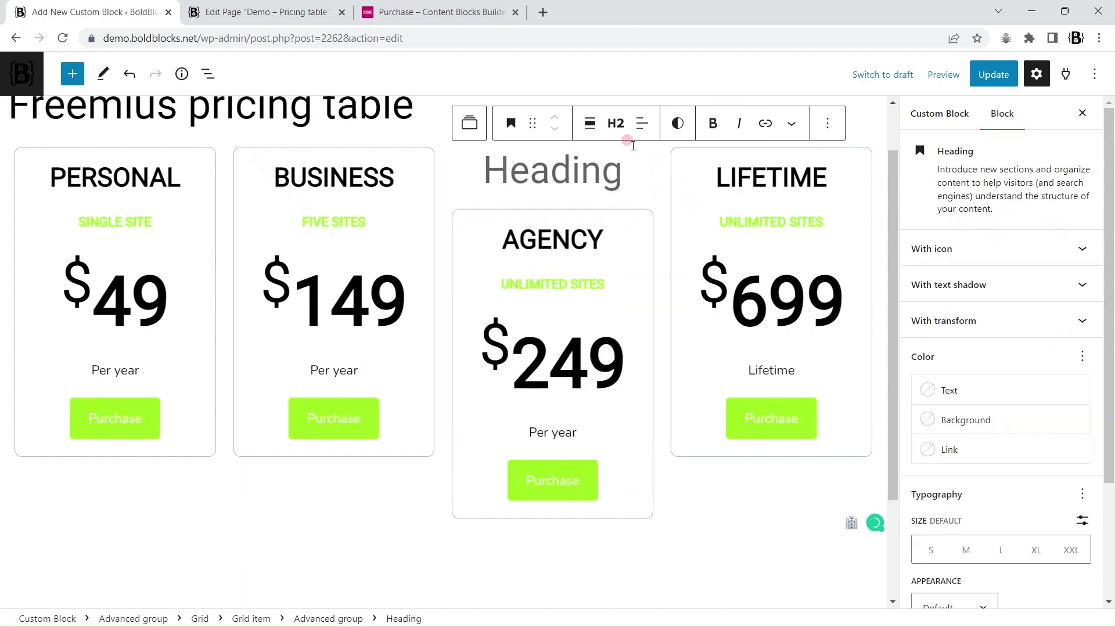
left_click(615, 123)
left_click(620, 272)
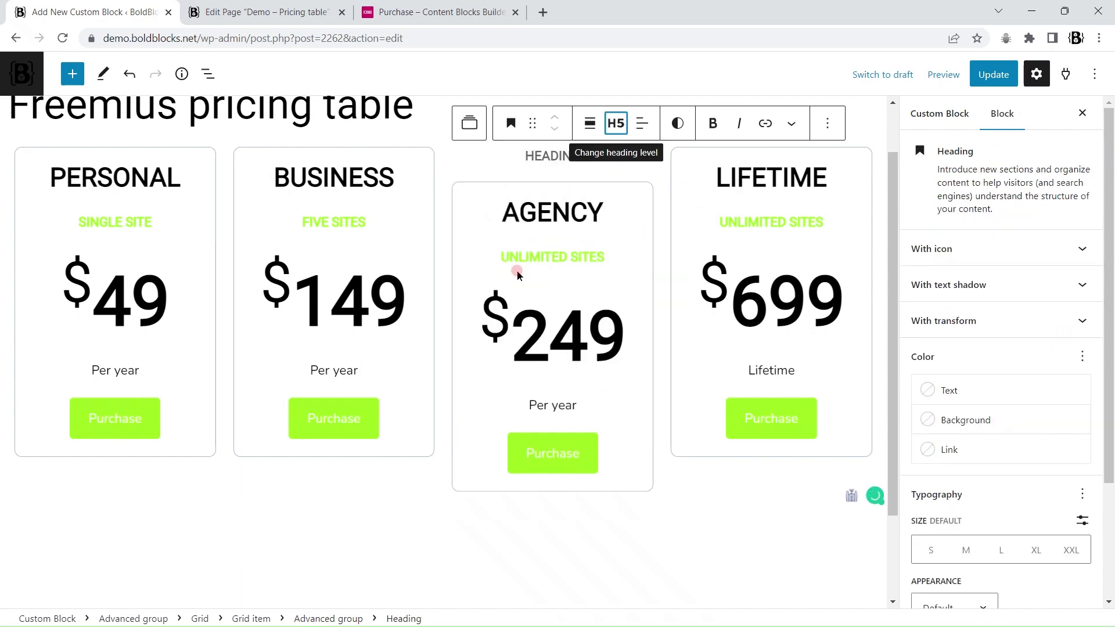
left_click(546, 156)
type("RECOM")
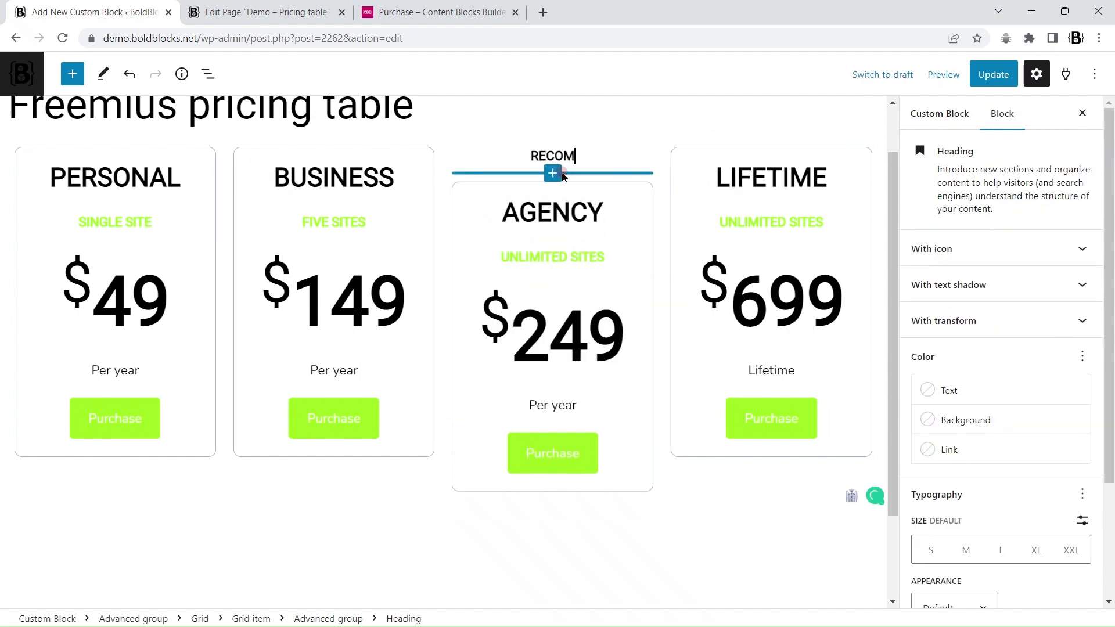
type("MENDED")
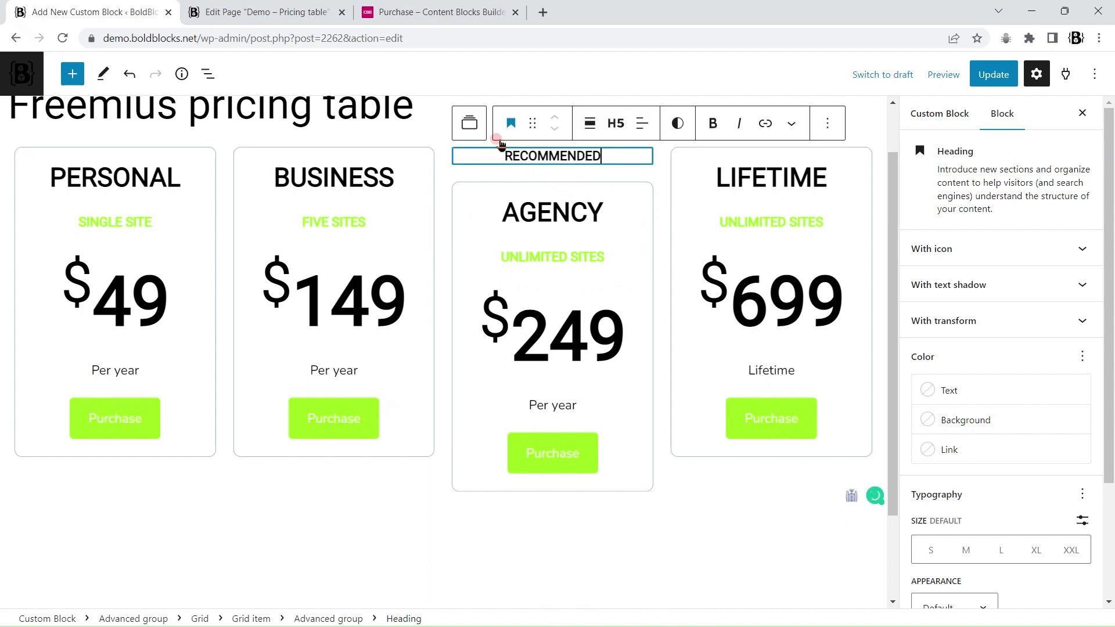
Step: Set the background of the Advanced group around the RECOMMENDED heading to the theme's Primary green (9DFF20)
left_click(469, 123)
scroll(1000, 348, "down", 5)
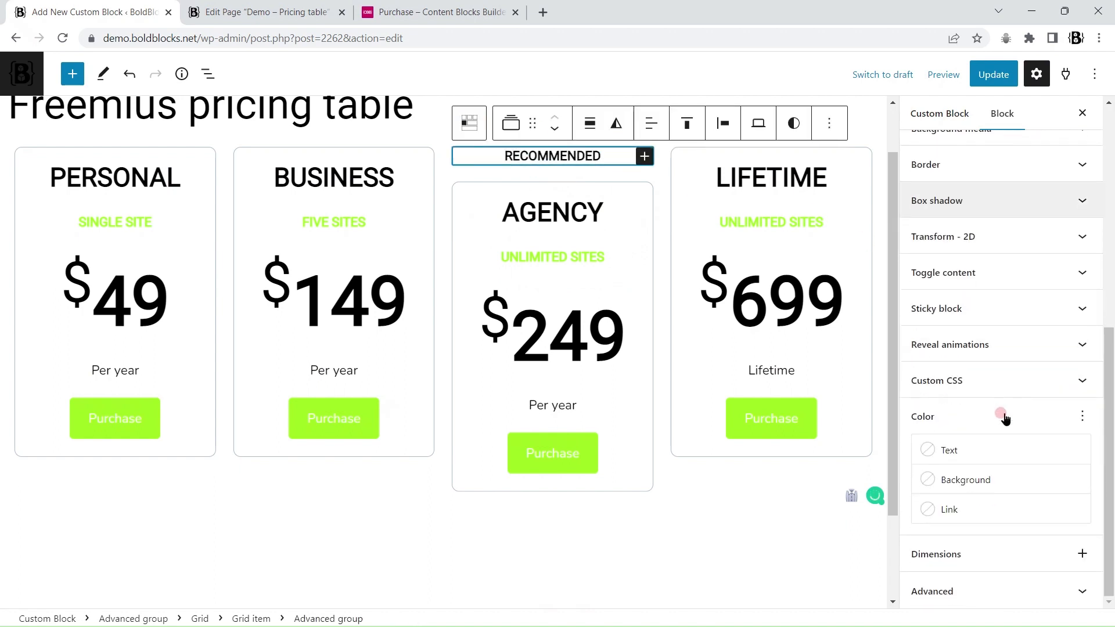
left_click(972, 482)
left_click(779, 360)
scroll(1027, 308, "up", 1)
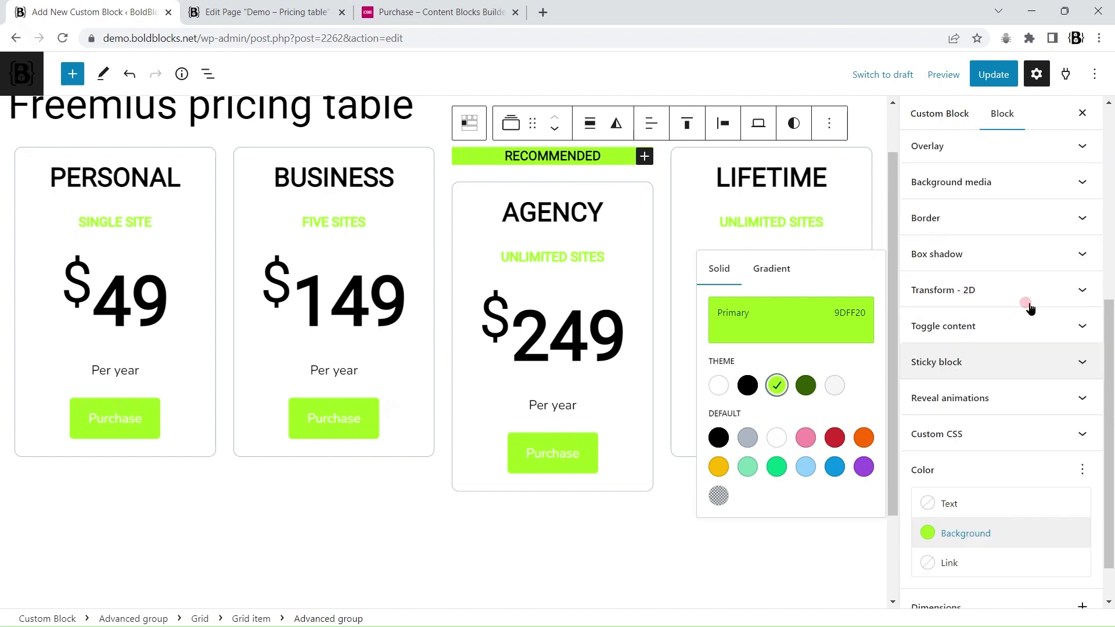
left_click(1028, 308)
Step: Give the RECOMMENDED group a custom height of 40 px and align its content vertically to the middle
scroll(987, 348, "up", 6)
left_click(973, 406)
left_click(1039, 466)
left_click(961, 480)
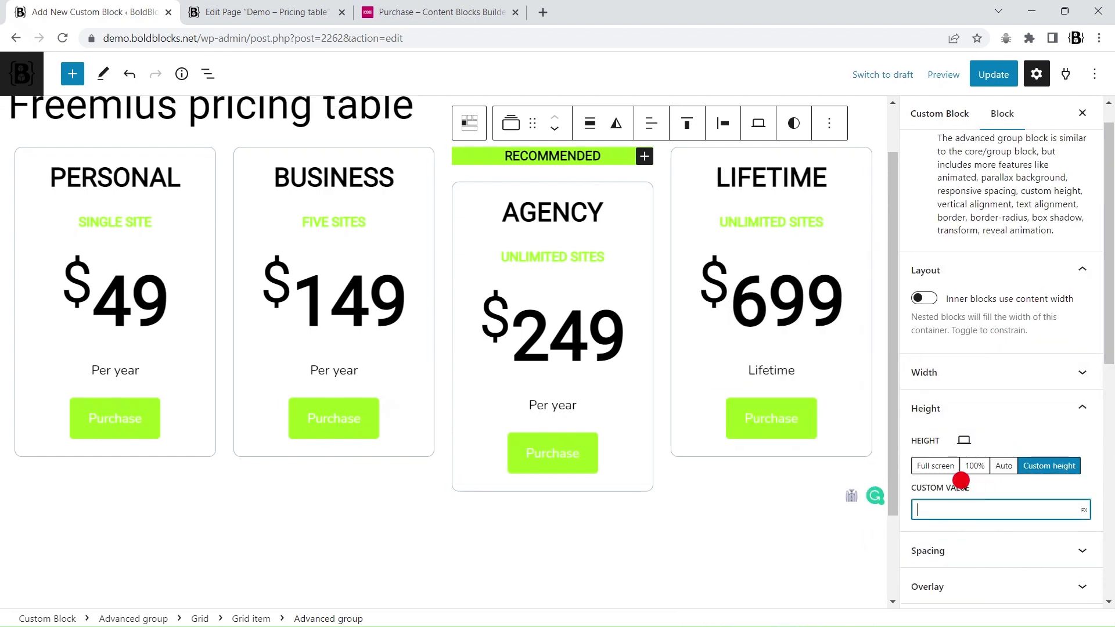
type("40")
left_click(686, 123)
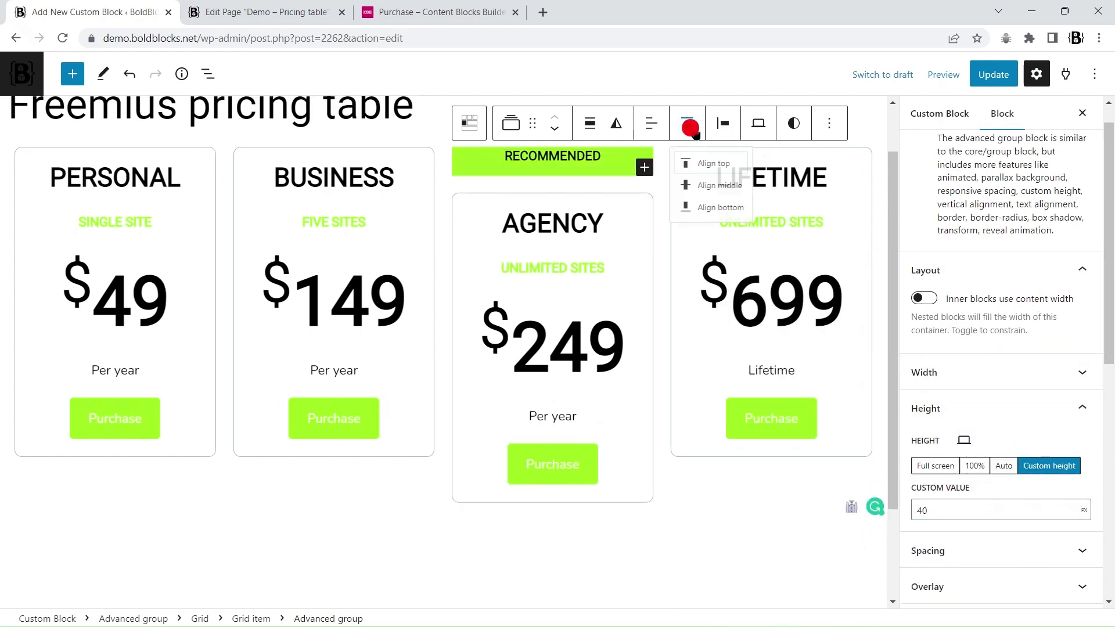
left_click(709, 194)
scroll(1070, 499, "down", 1)
scroll(1070, 499, "down", 9)
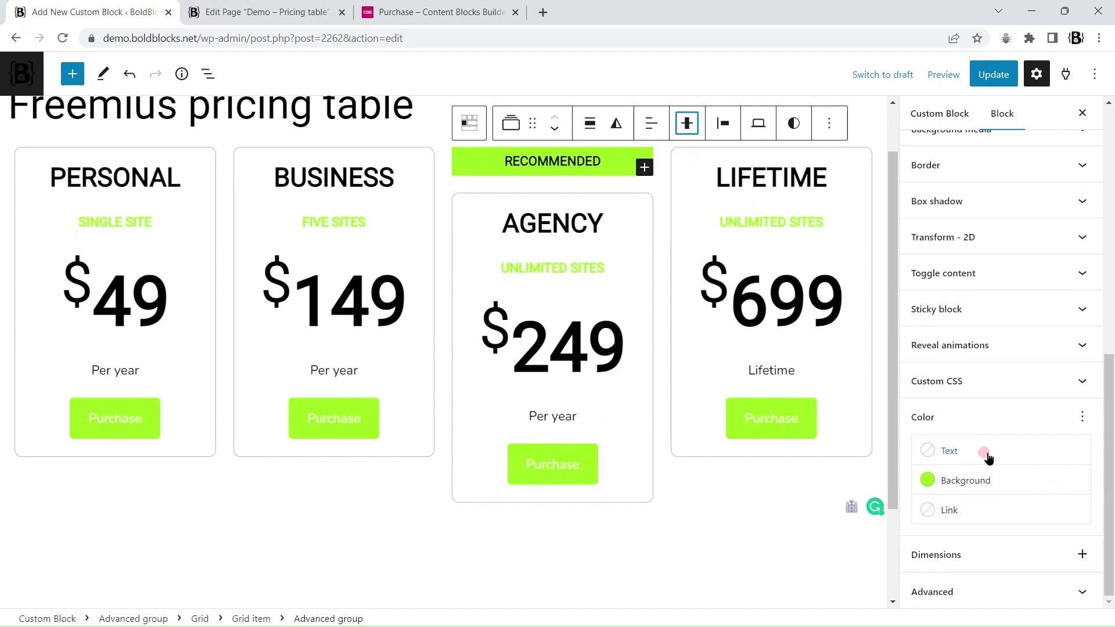
Step: Set the text color of the RECOMMENDED group to white
left_click(985, 453)
left_click(718, 332)
Step: Enable block spacing on the grid item holding the Agency card and set it to 0 px
left_click(519, 184)
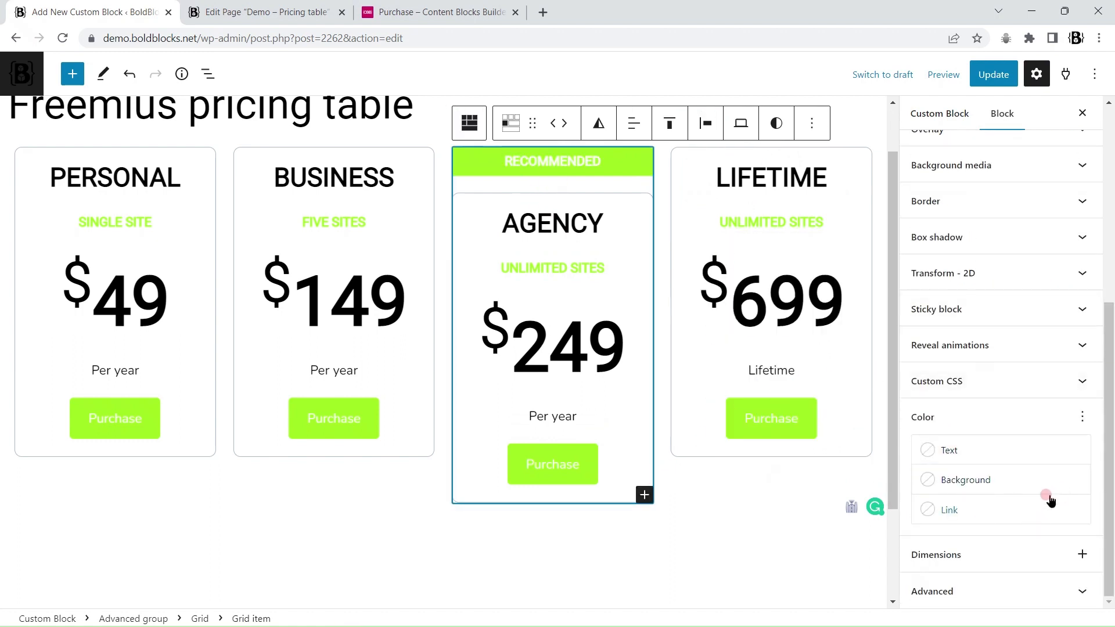
left_click(1082, 554)
left_click(994, 477)
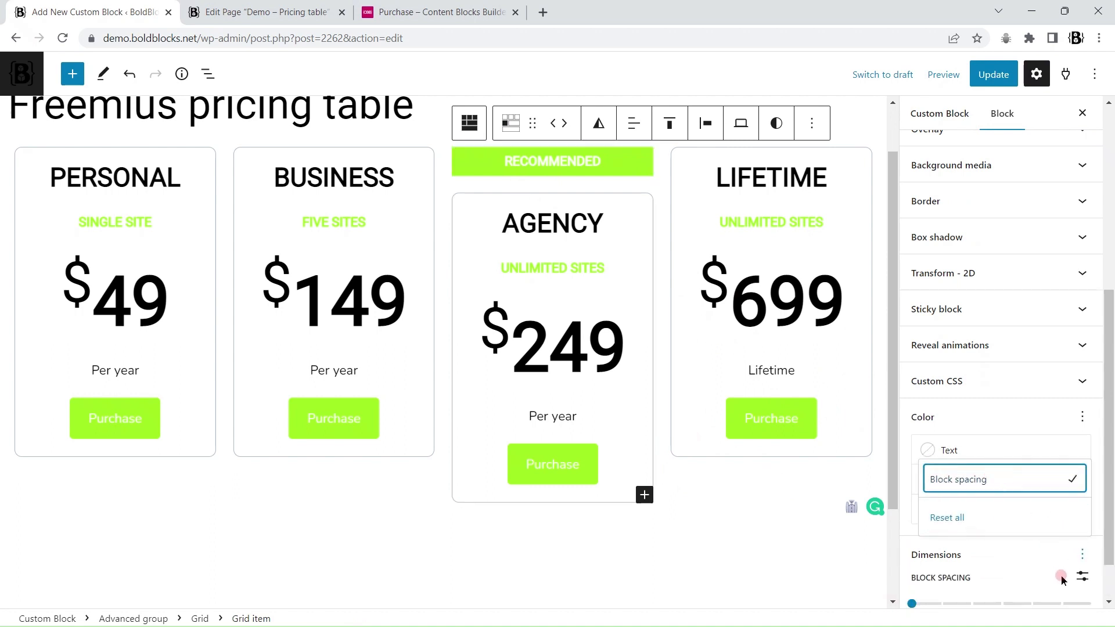
left_click(1081, 577)
scroll(1045, 526, "down", 2)
left_click(935, 543)
type("0")
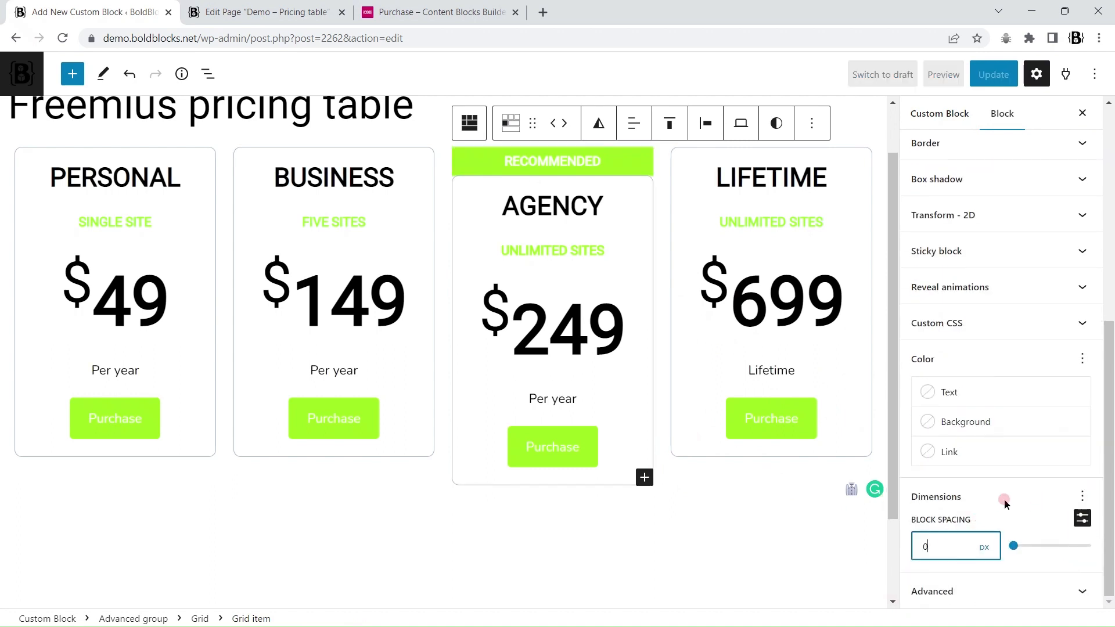
Step: Unlink the Agency card's border radius and set both top corners to 0 px
left_click(481, 192)
scroll(976, 294, "up", 3)
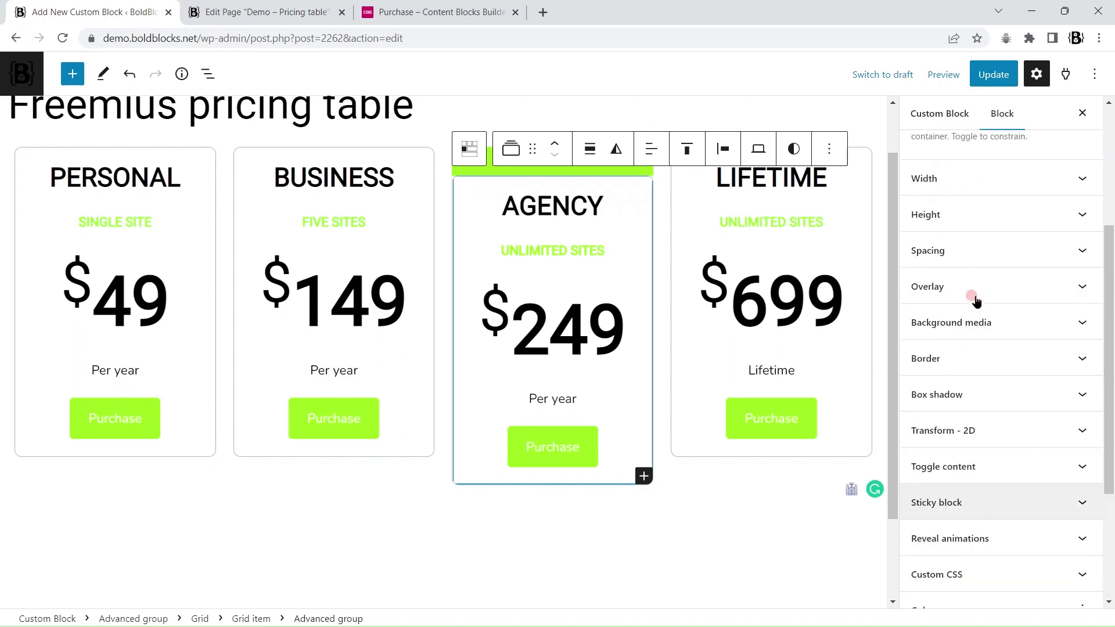
left_click(950, 357)
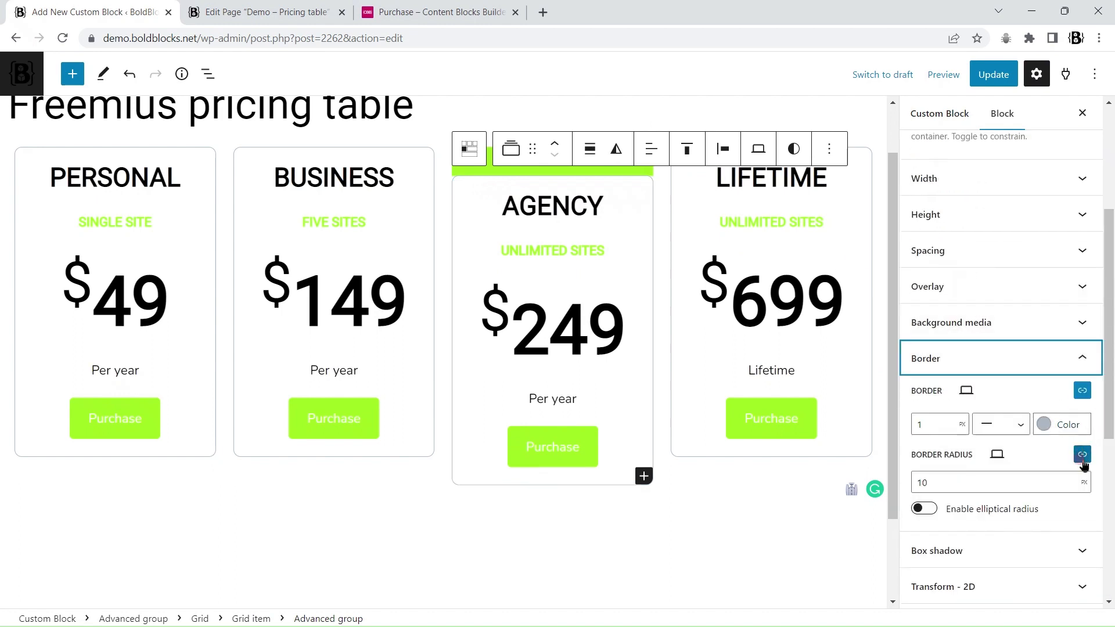
left_click(1082, 454)
double_click(913, 482)
type("0")
double_click(1012, 477)
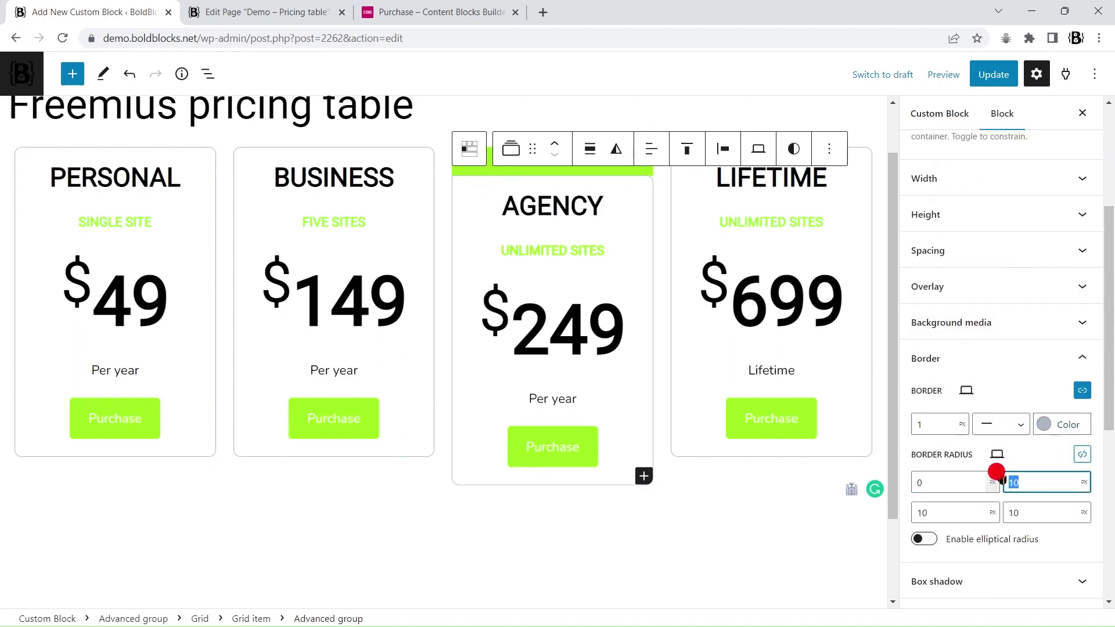
type("0")
Step: Unlink the RECOMMENDED group's border radius and set its top-left and top-right corners to 10 px
left_click(491, 174)
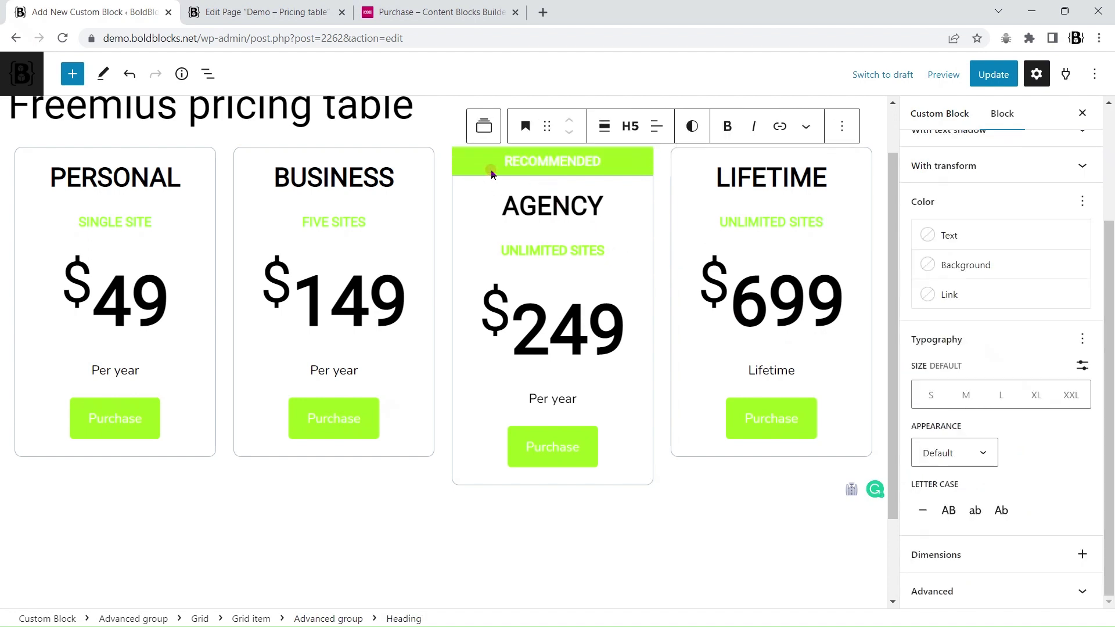
left_click(485, 123)
left_click(976, 345)
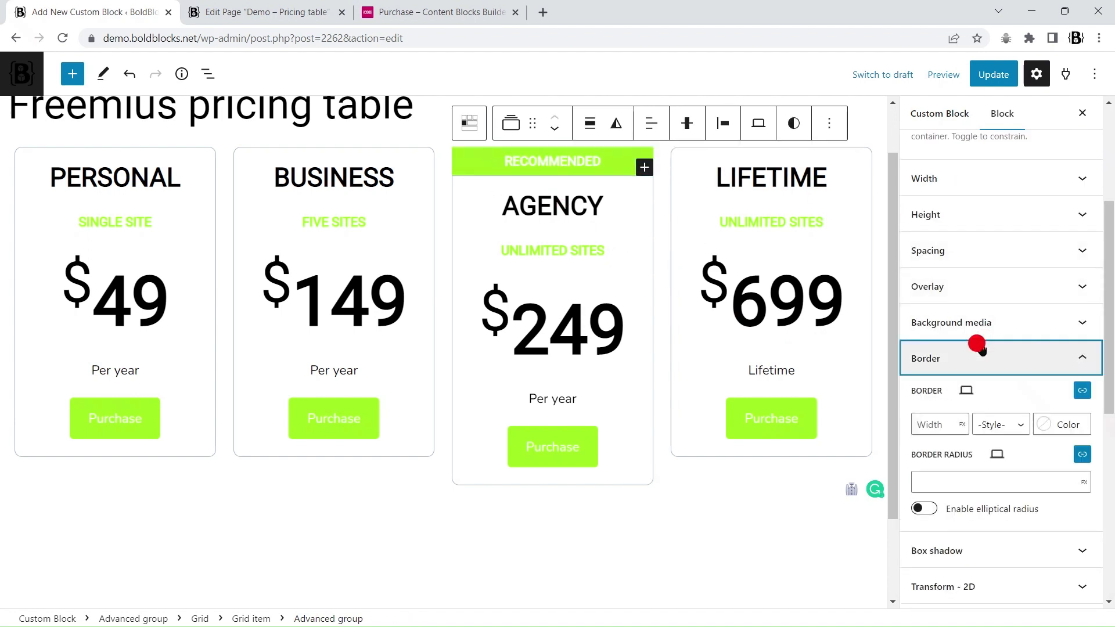
left_click(1090, 458)
left_click(922, 482)
type("10")
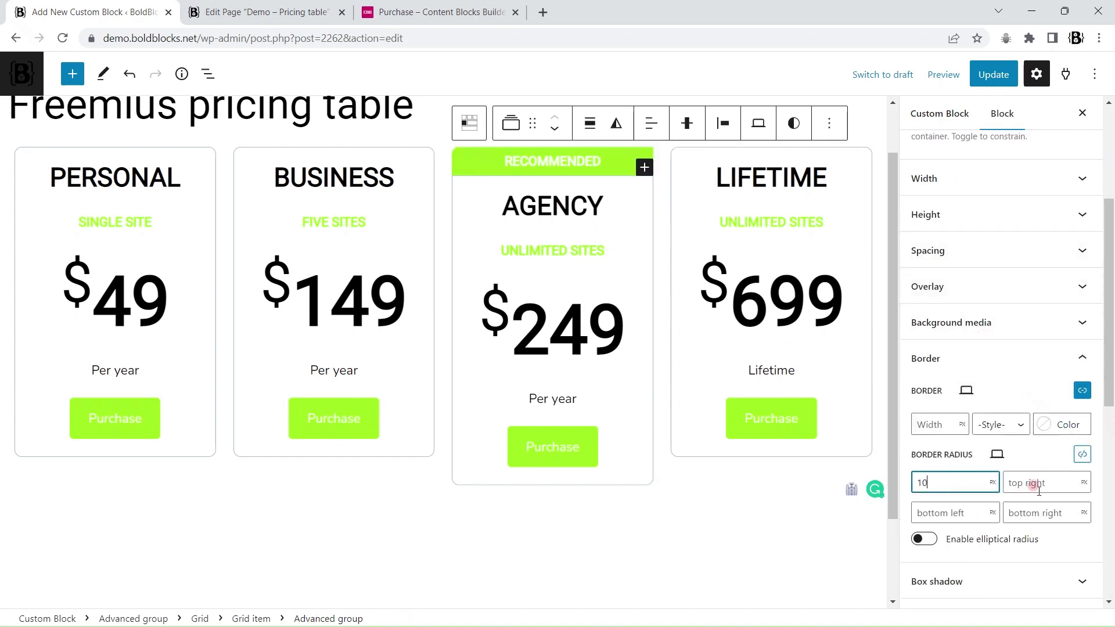
left_click(1036, 483)
type("10")
left_click(1048, 458)
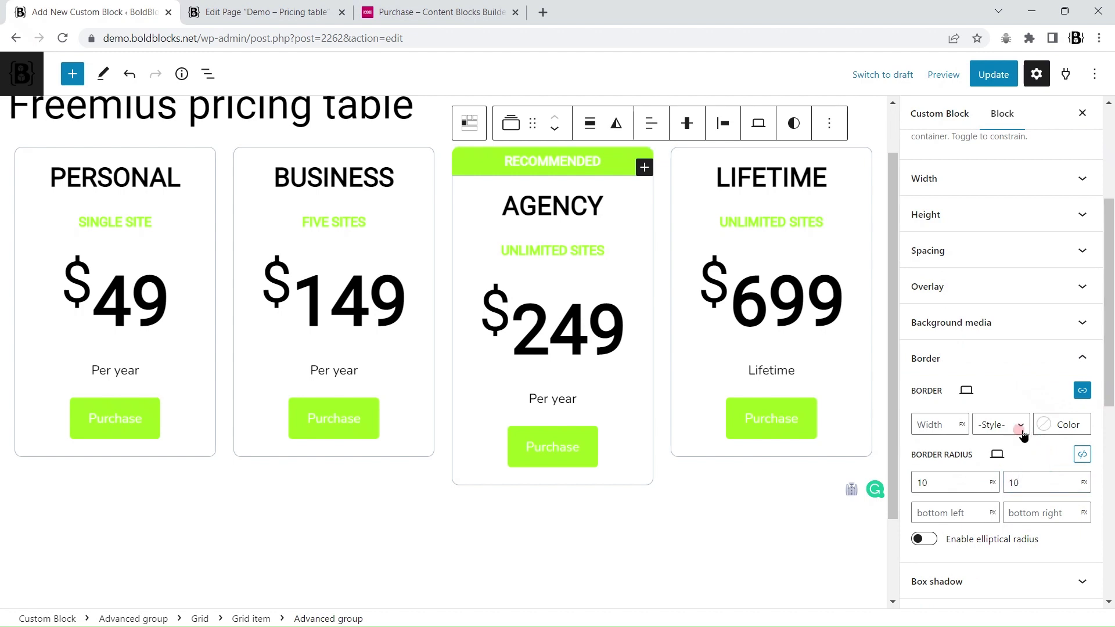
Step: Unlink the margins of the Personal card's group and set its top margin to 40 px
left_click(19, 160)
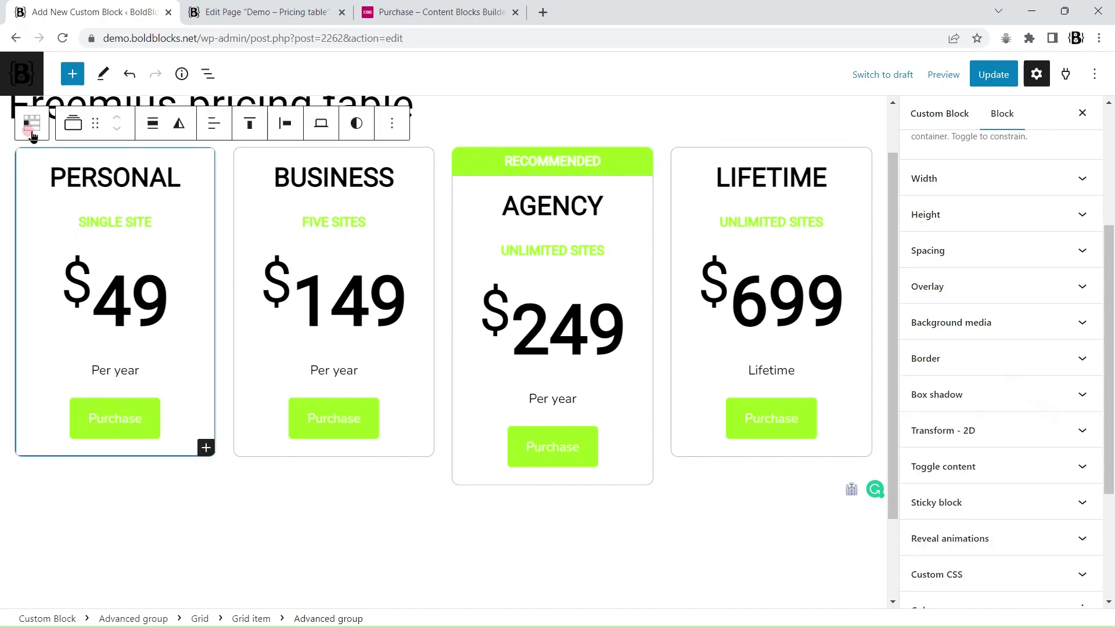
left_click(962, 264)
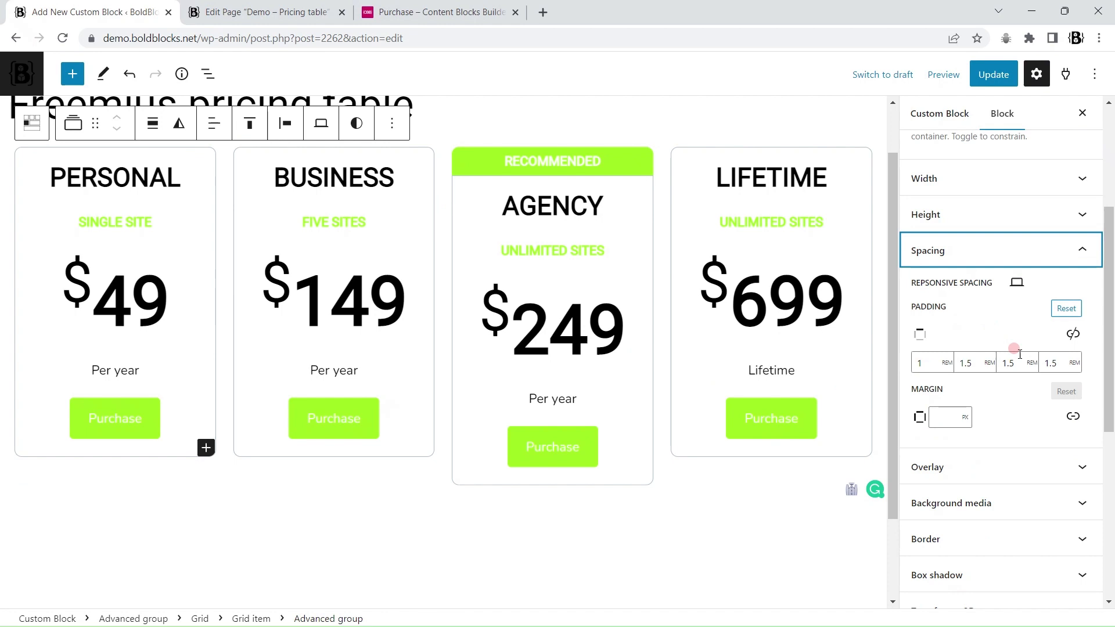
left_click(1072, 416)
left_click(928, 447)
type("50")
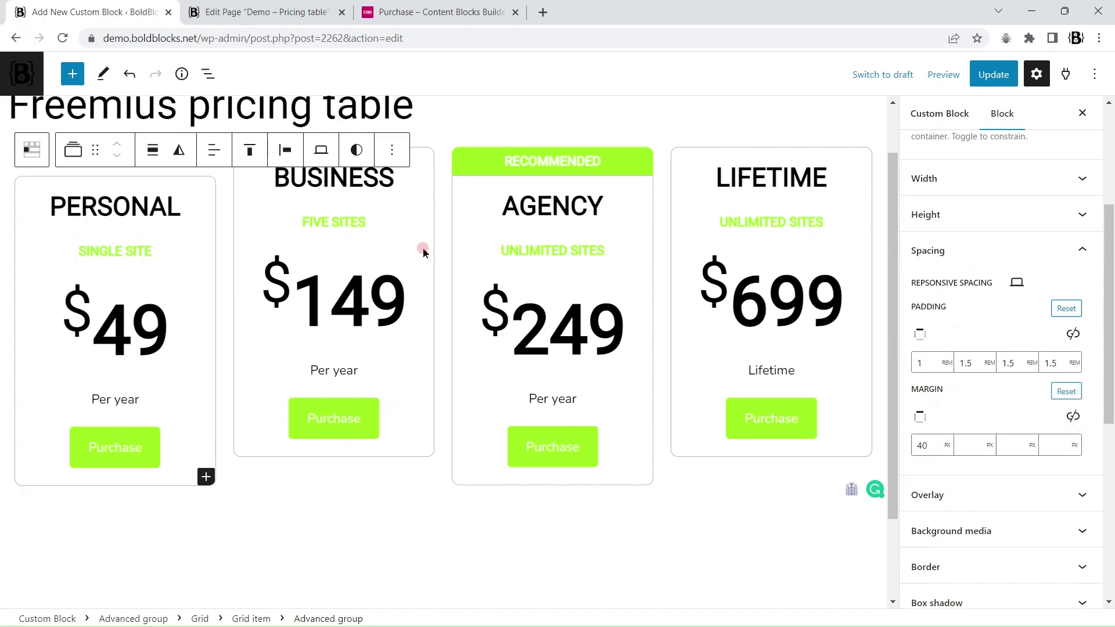
Step: Copy all styles of the Personal card's group and paste them onto the Business card's group
left_click(358, 150)
left_click(388, 200)
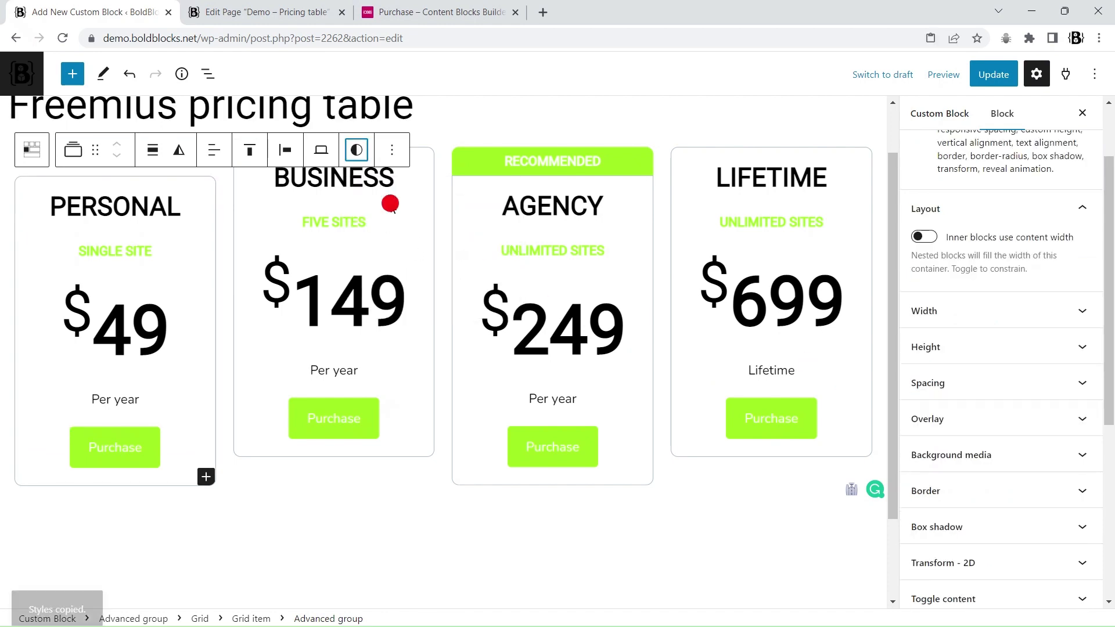
left_click(258, 207)
left_click(269, 186)
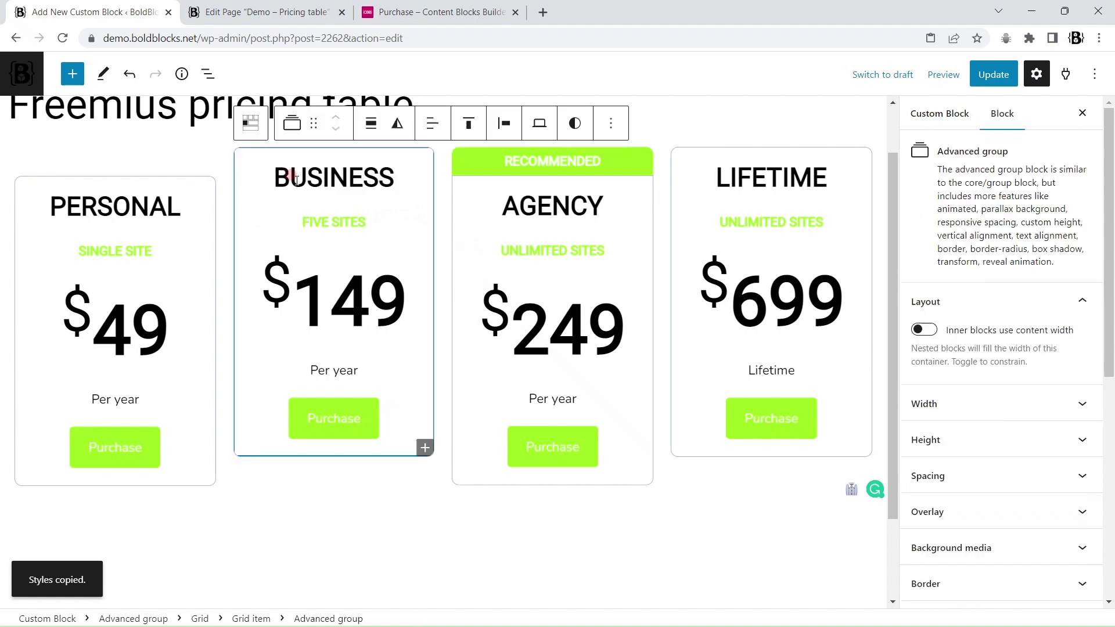
left_click(575, 136)
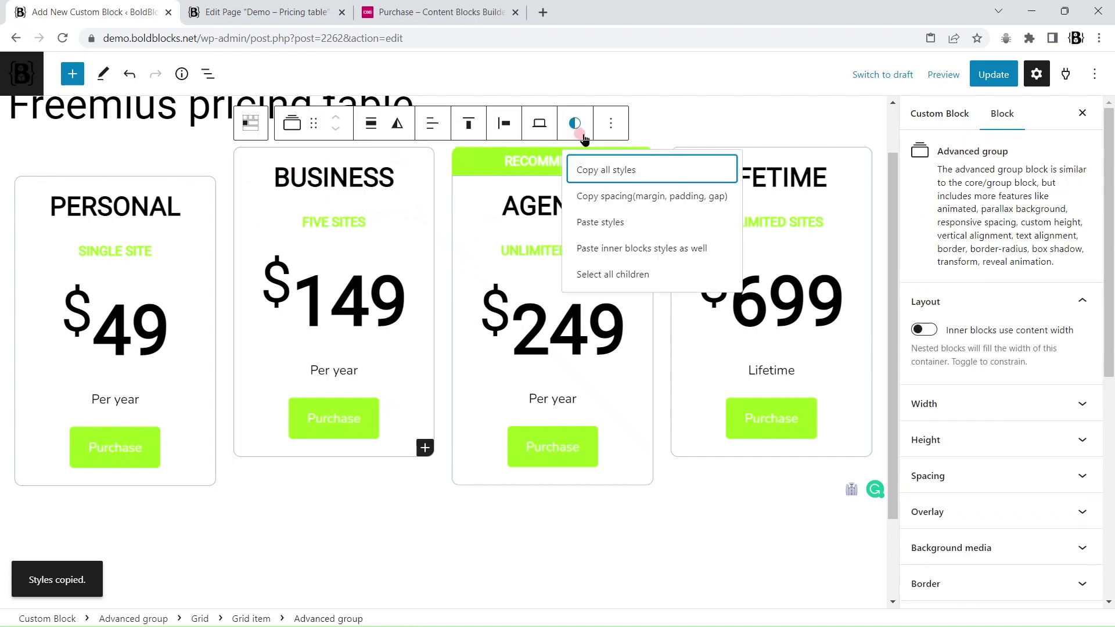
left_click(617, 218)
Step: Paste the copied styles onto the Lifetime card's group
left_click(688, 163)
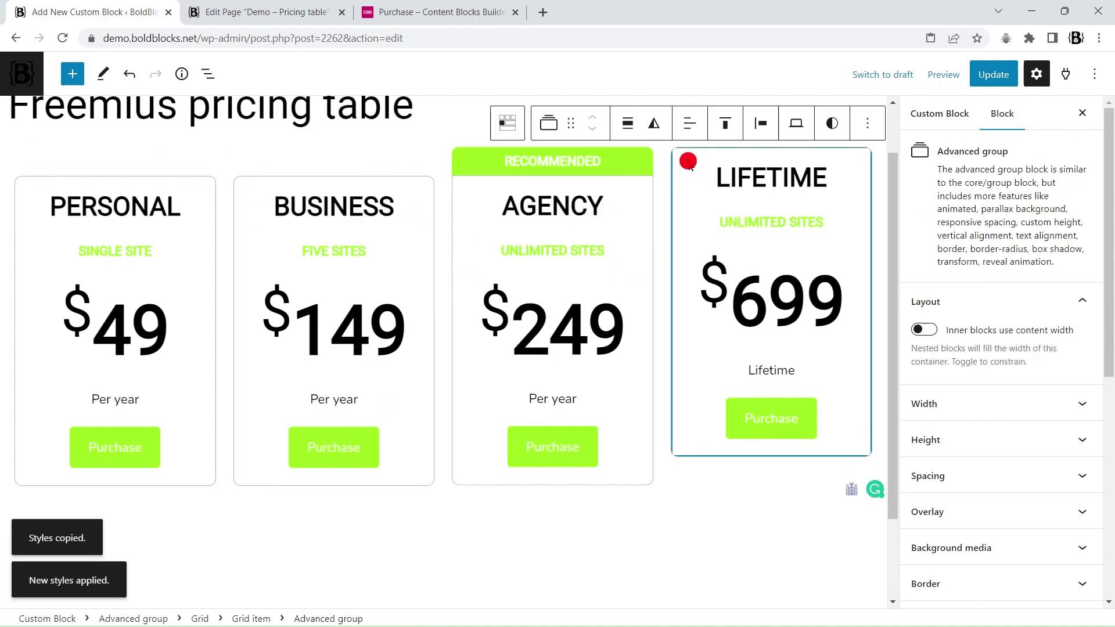
left_click(745, 149)
left_click(824, 129)
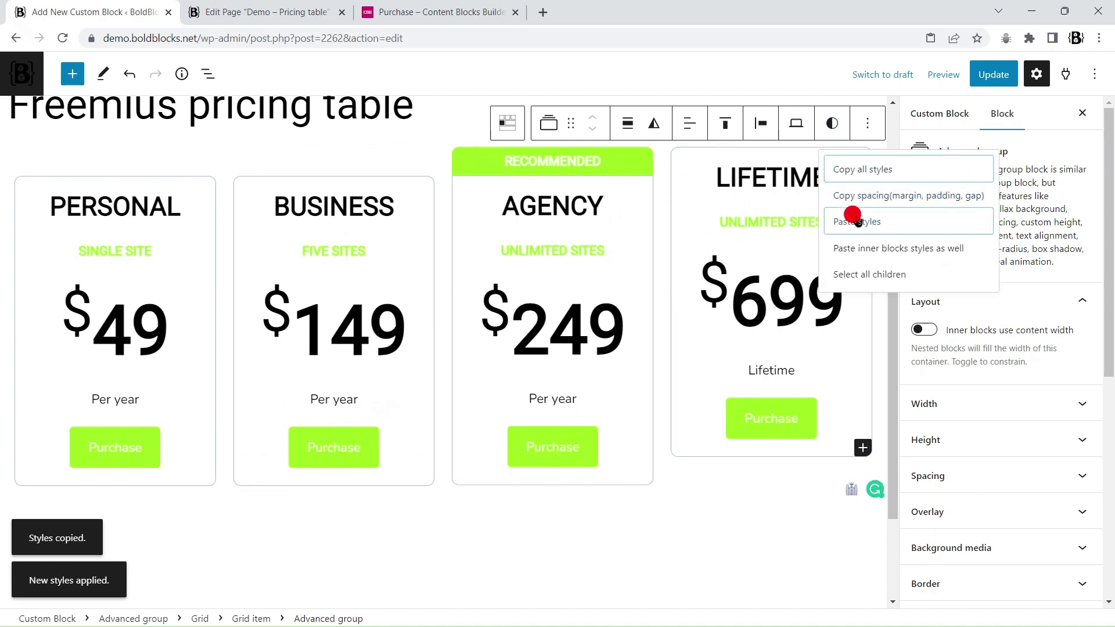
left_click(849, 219)
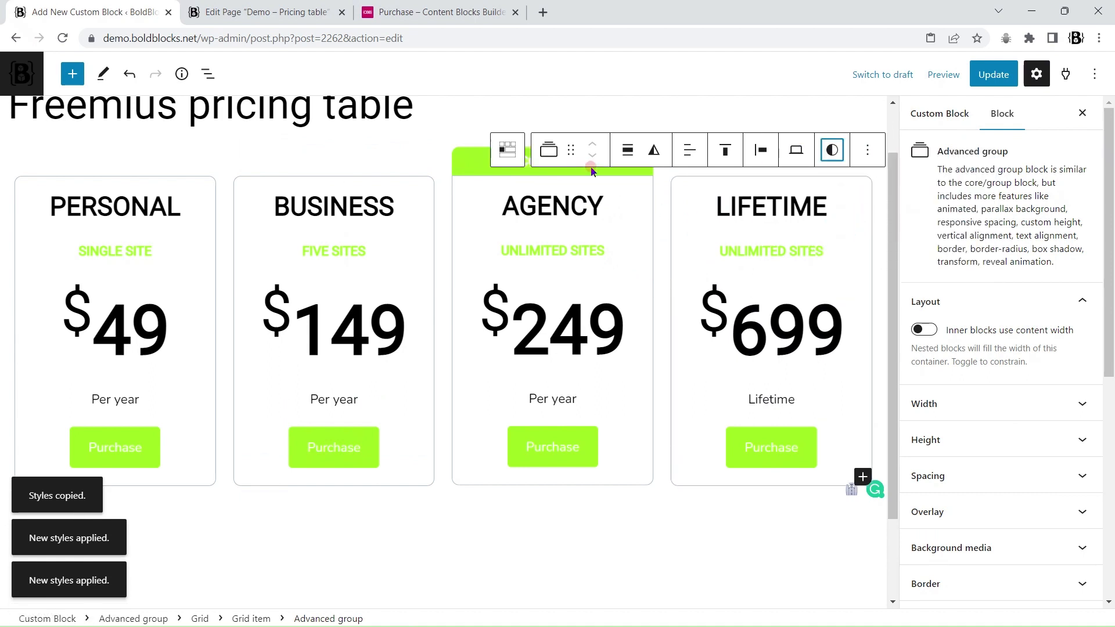
Step: Switch the editor to the tablet view and then the mobile view, examining the spacing between the plan cards
left_click(802, 153)
left_click(818, 218)
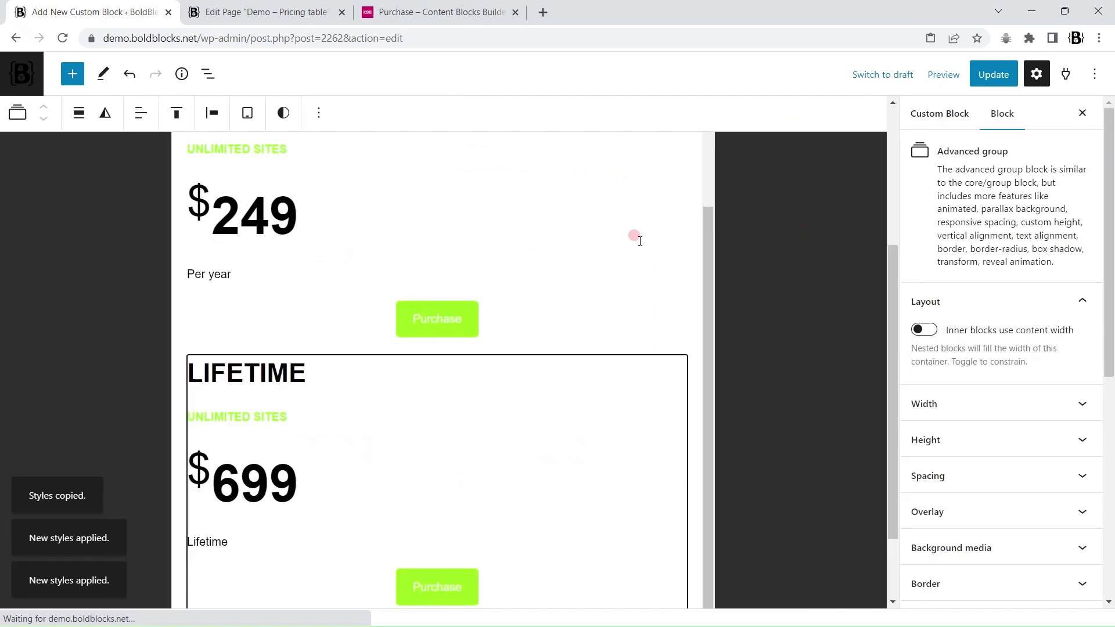
scroll(593, 263, "up", 5)
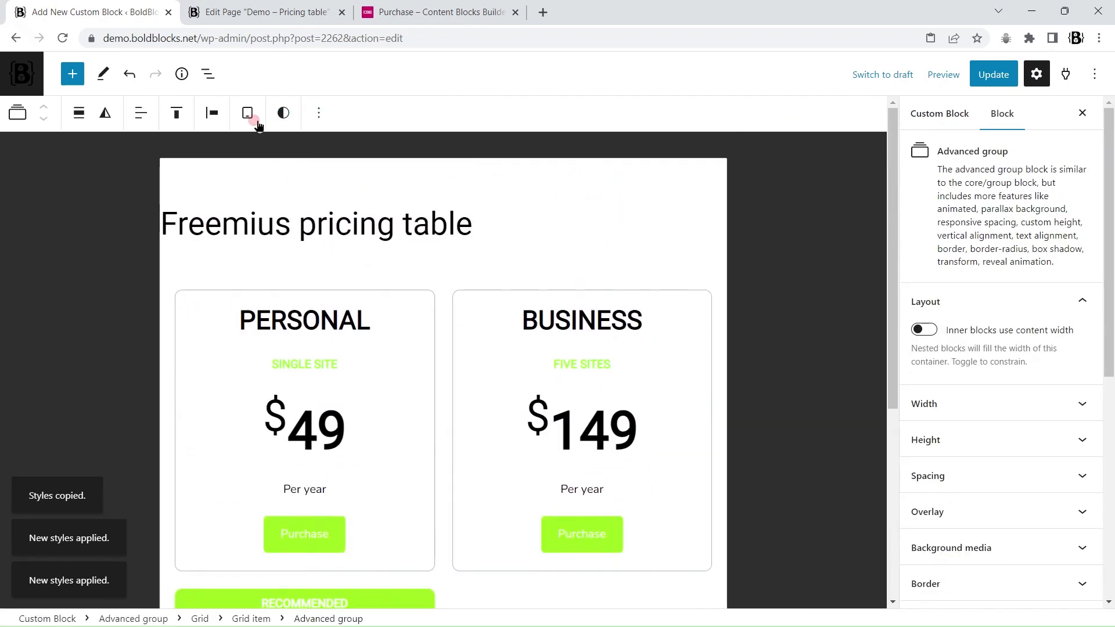
left_click(256, 122)
left_click(267, 155)
scroll(451, 263, "down", 5)
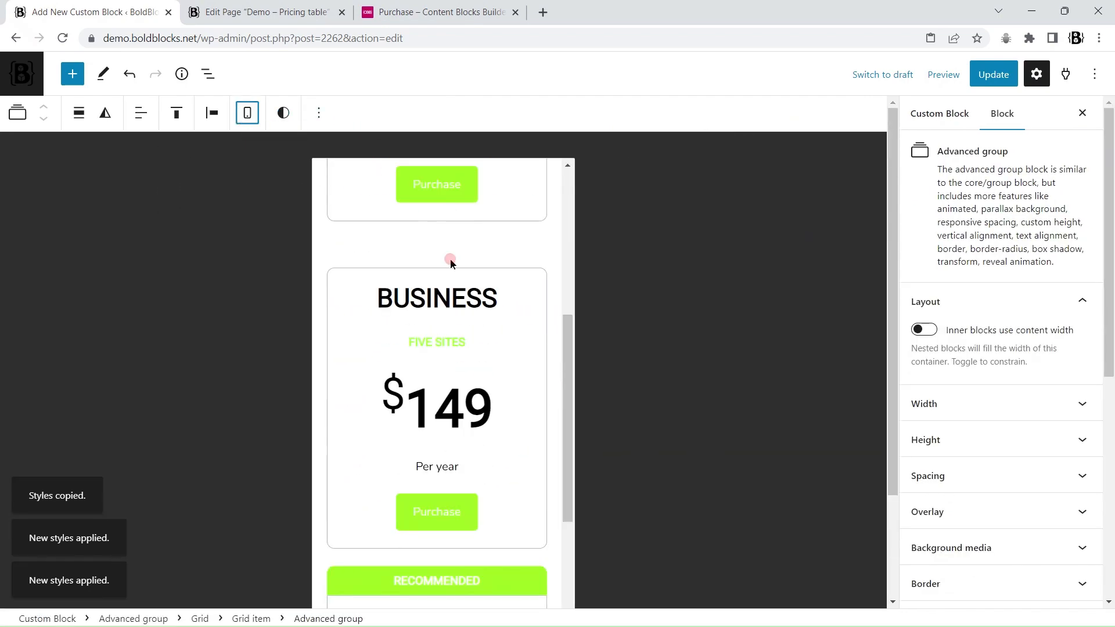
scroll(450, 263, "down", 6)
scroll(451, 259, "up", 2)
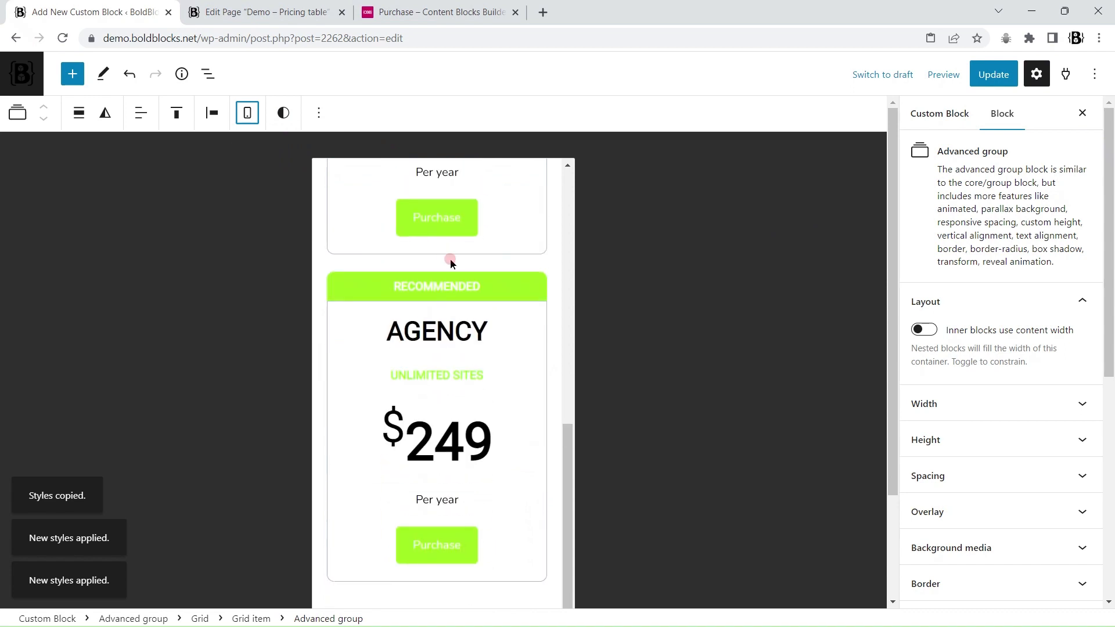
scroll(451, 263, "down", 3)
Step: Set the Lifetime card's top margin to 0 px for the mobile view
left_click(346, 445)
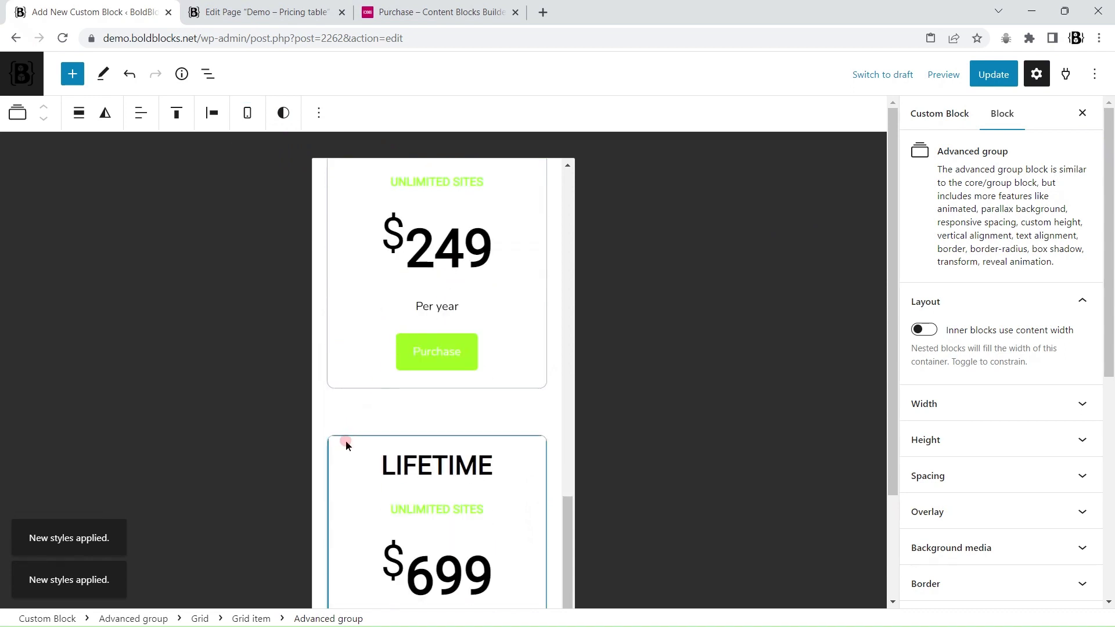
scroll(1001, 465, "down", 3)
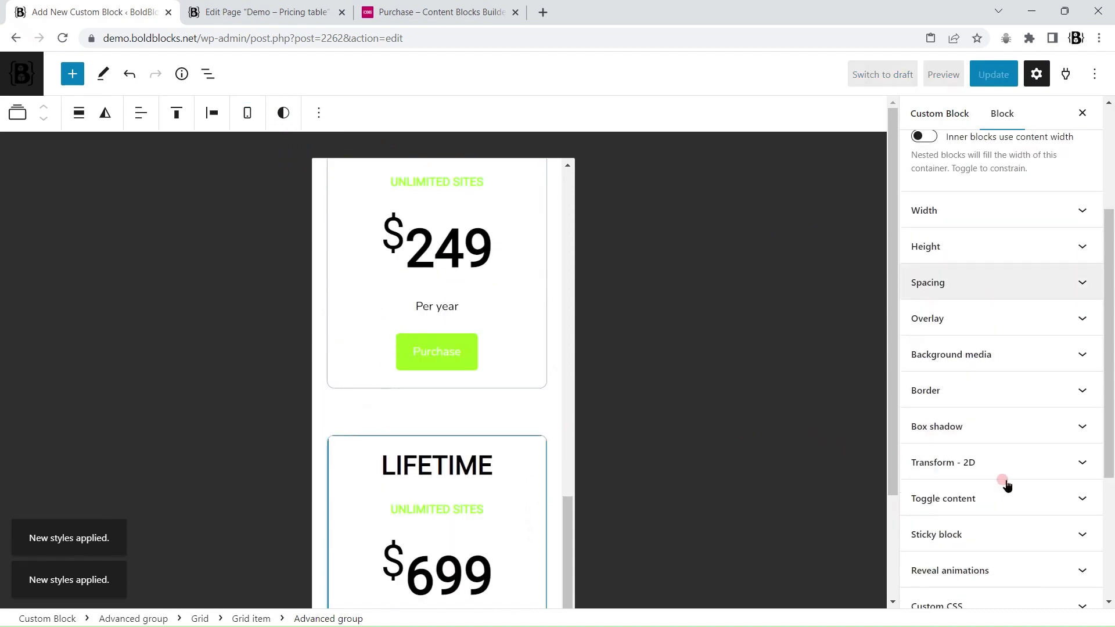
left_click(965, 284)
double_click(926, 475)
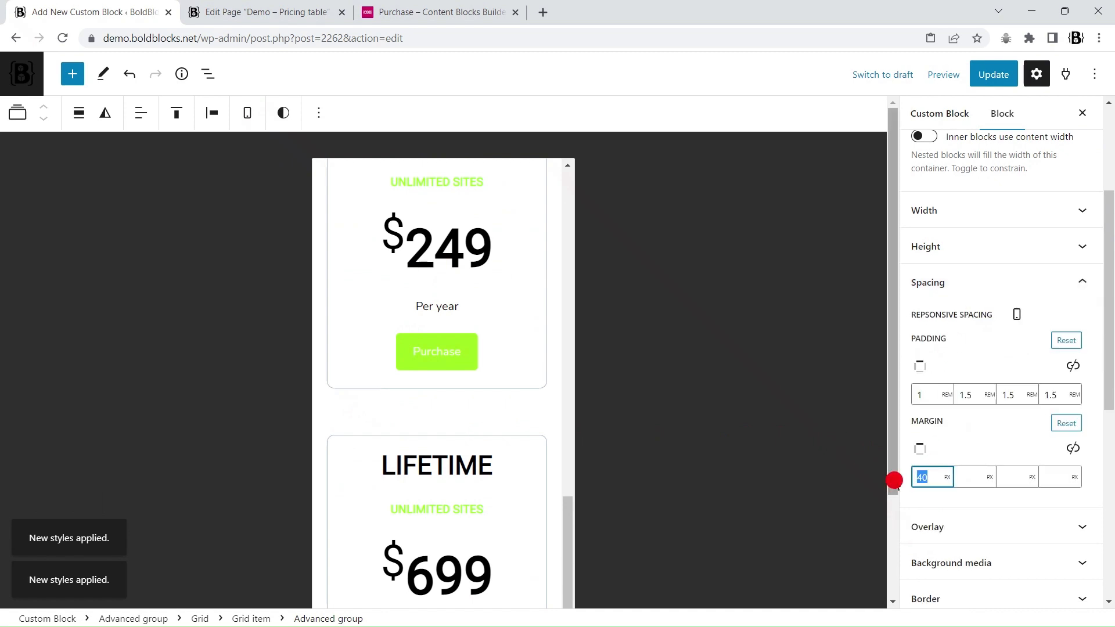
type("0")
left_click(982, 436)
Step: Set the Business card's top margin to 0 px for the mobile view
scroll(499, 372, "up", 10)
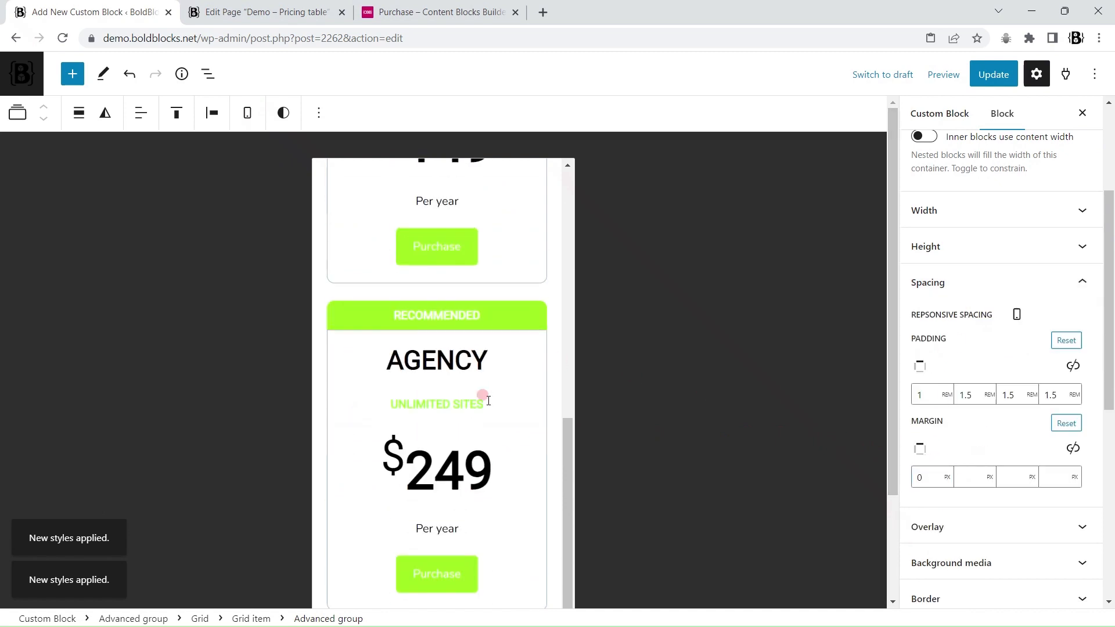
left_click(346, 403)
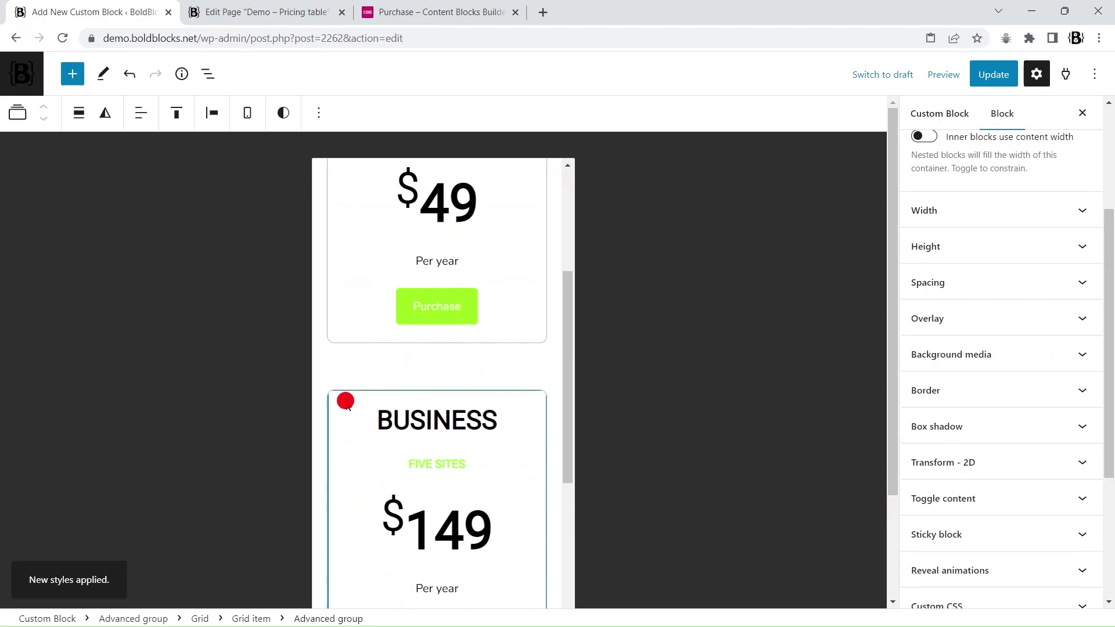
left_click(948, 285)
double_click(926, 473)
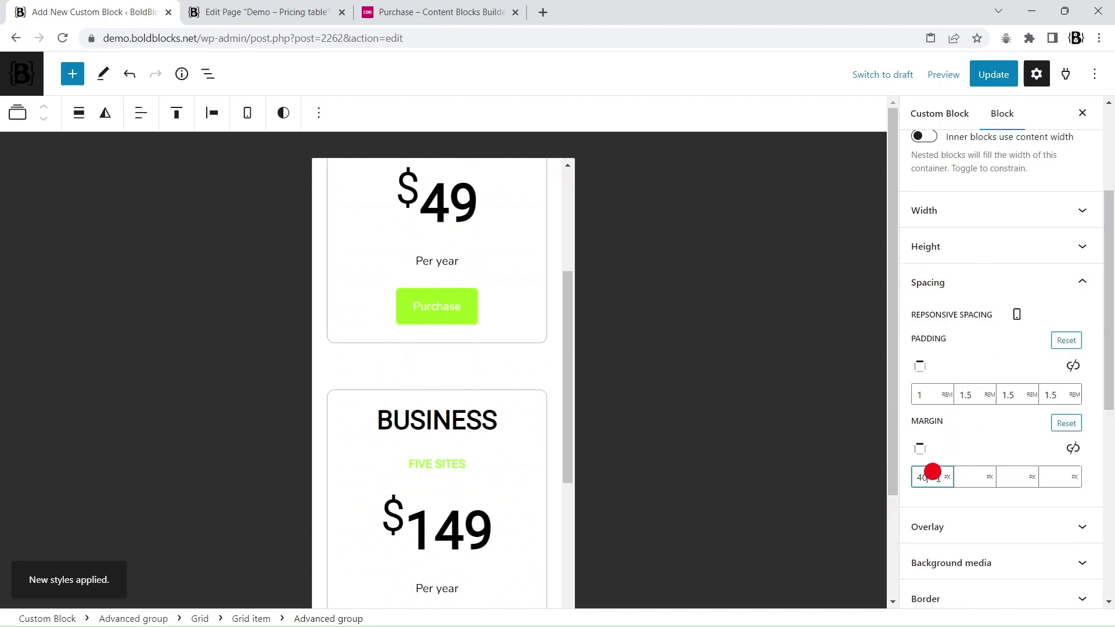
type("0")
Step: Set the Personal card's top margin to 0 px for the mobile view
scroll(438, 360, "up", 5)
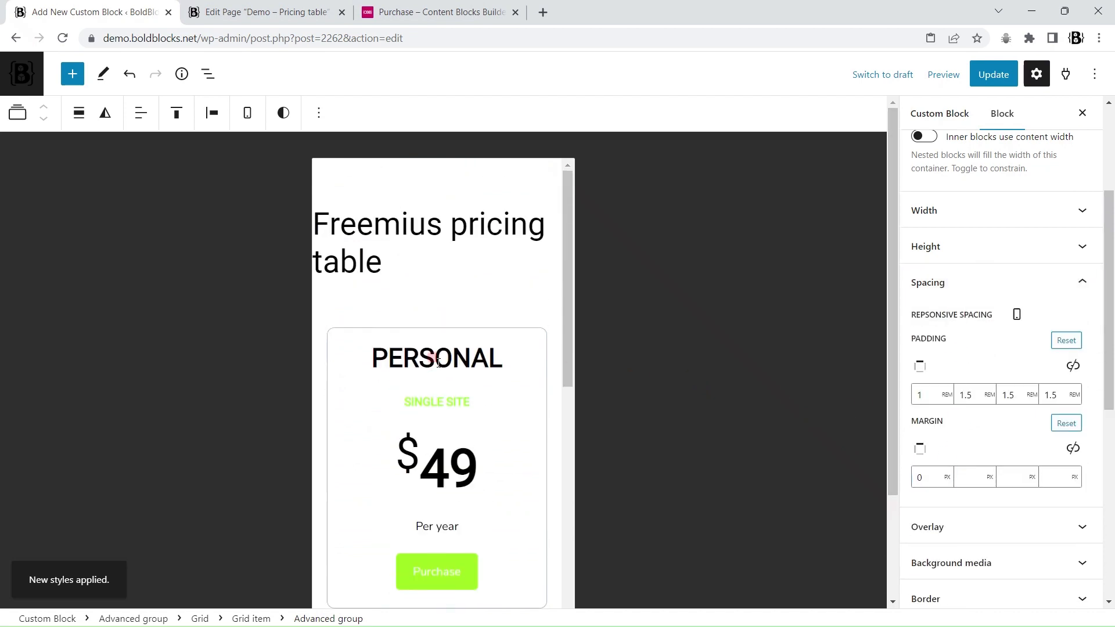
left_click(354, 340)
left_click(317, 618)
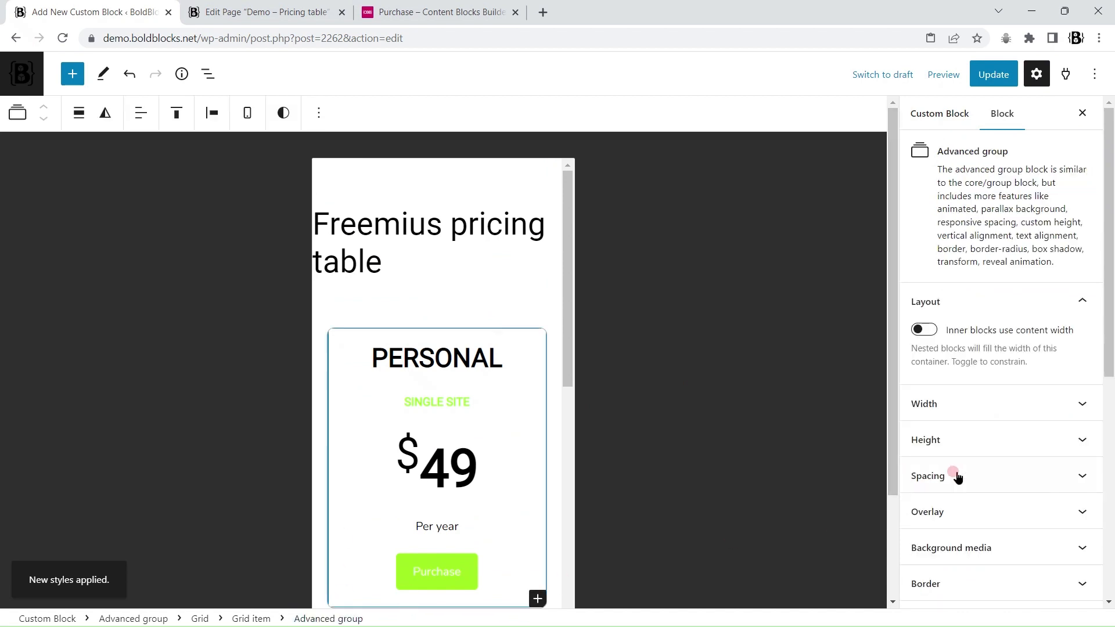
left_click(954, 462)
scroll(981, 452, "down", 5)
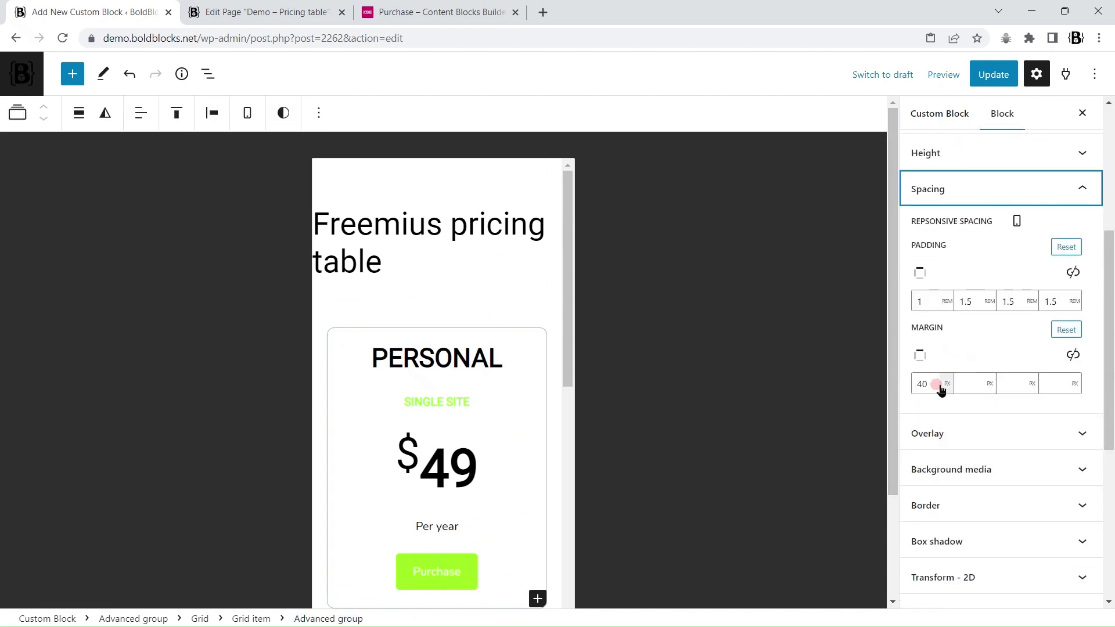
left_click(922, 382)
left_click_drag(928, 386, 914, 388)
type("0")
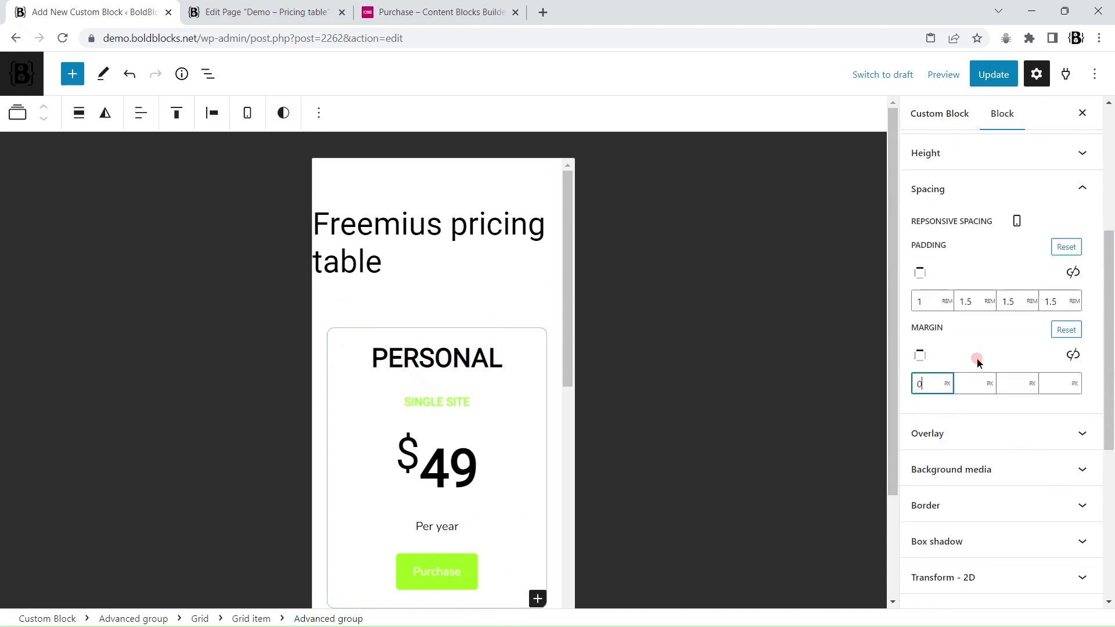
left_click(987, 358)
Step: Review the spacing of the stacked cards in the mobile view and switch the editor to the tablet view
scroll(522, 316, "down", 3)
scroll(522, 316, "down", 8)
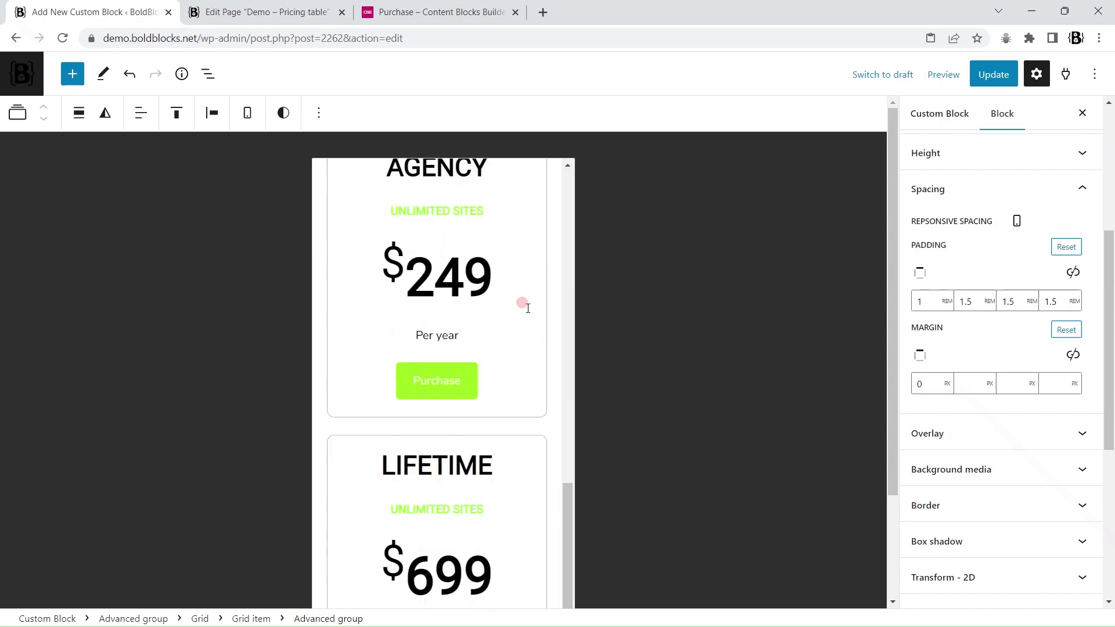
left_click(247, 113)
left_click(270, 184)
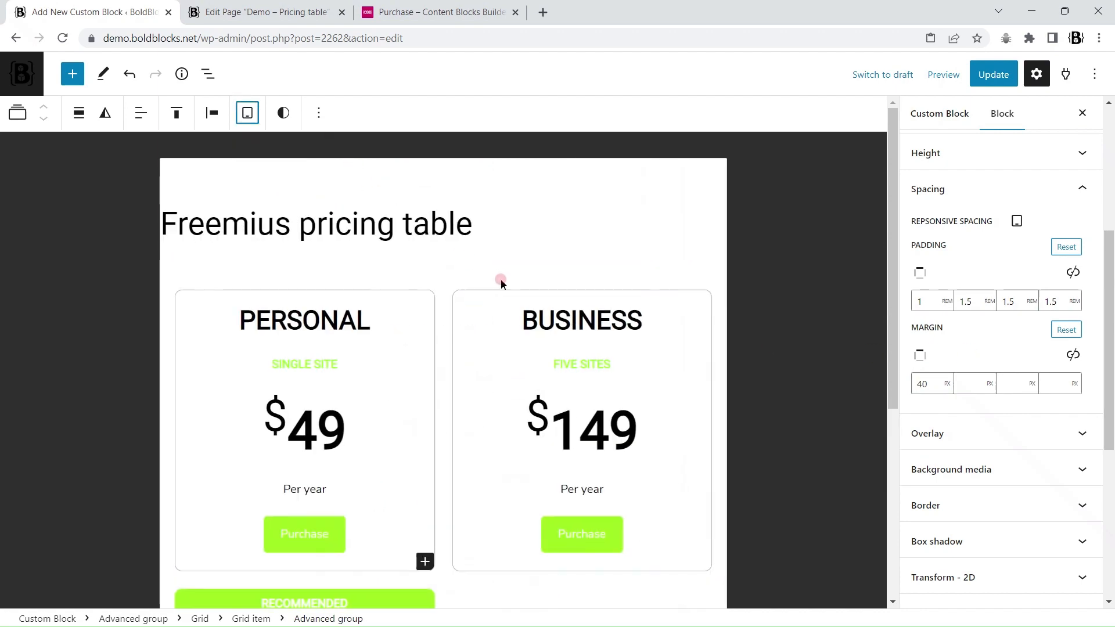
Step: Check the tablet layout, switch the editor back to the desktop view and save the updated custom block
scroll(499, 287, "down", 5)
scroll(455, 319, "up", 5)
left_click(248, 113)
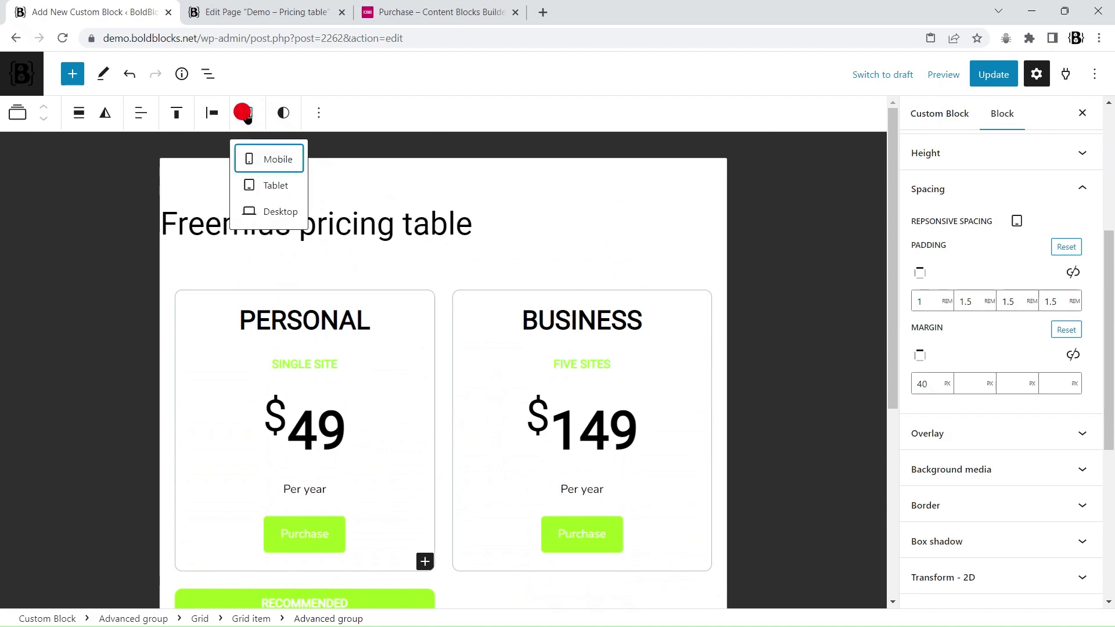
left_click(263, 212)
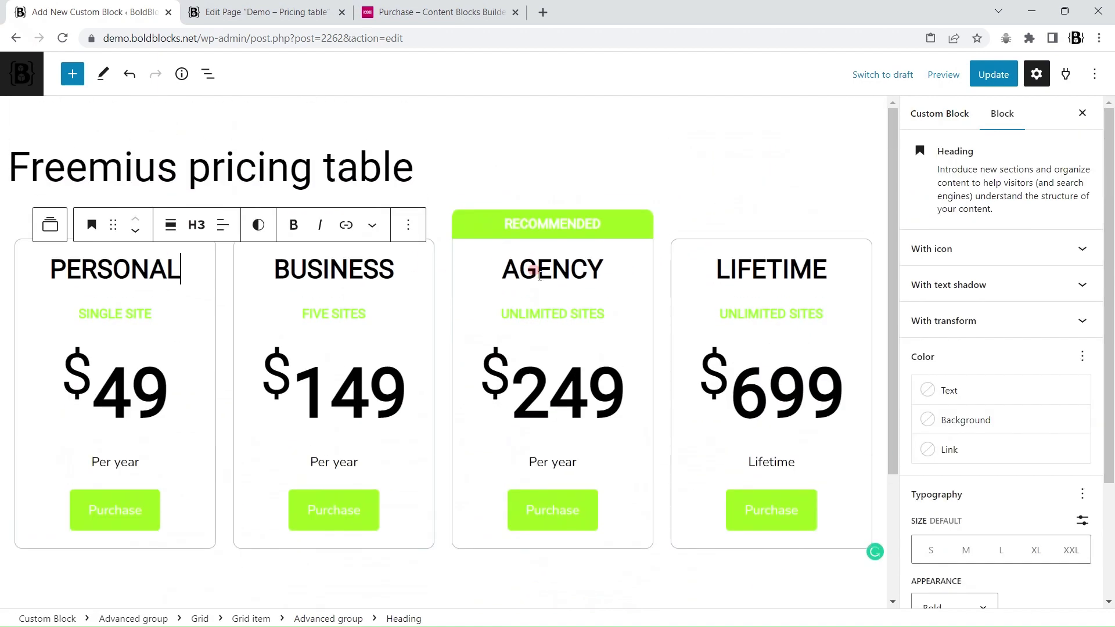
left_click(993, 74)
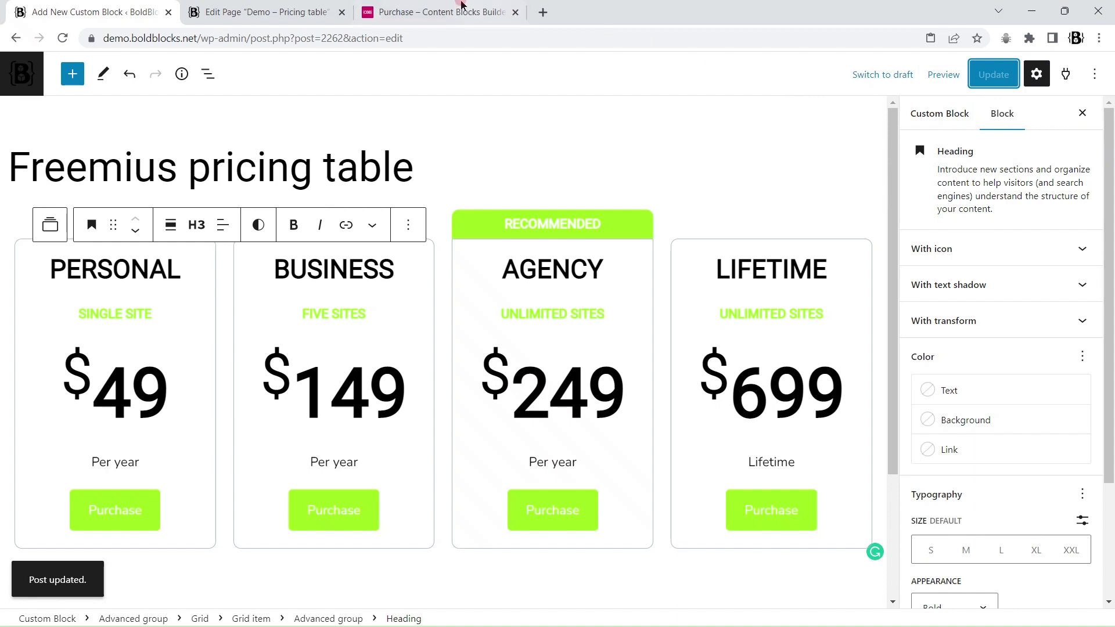
Step: Examine the checkout popup of the Agency plan on the live Content Blocks Builder purchase page, and close it
left_click(443, 12)
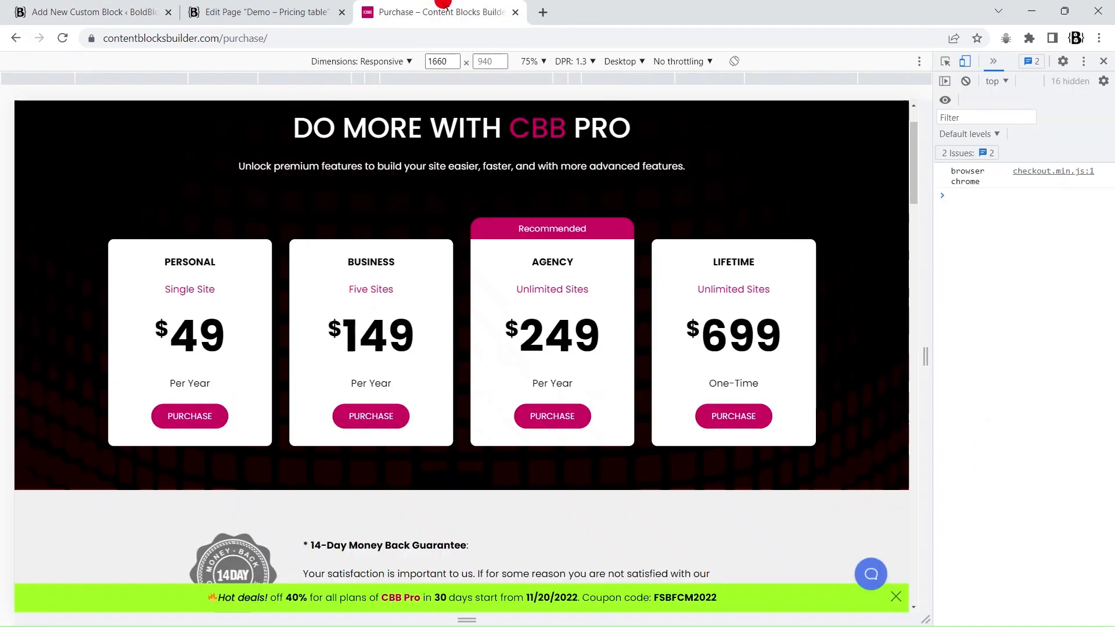
left_click(1103, 61)
scroll(430, 176, "down", 2)
left_click(660, 384)
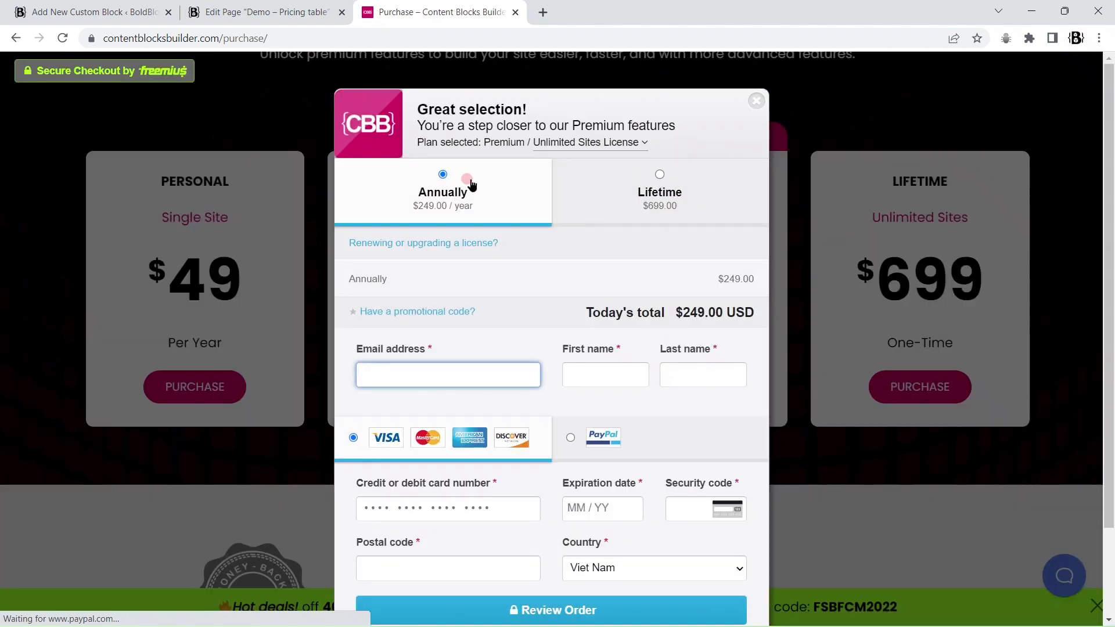
left_click(756, 101)
left_click(116, 14)
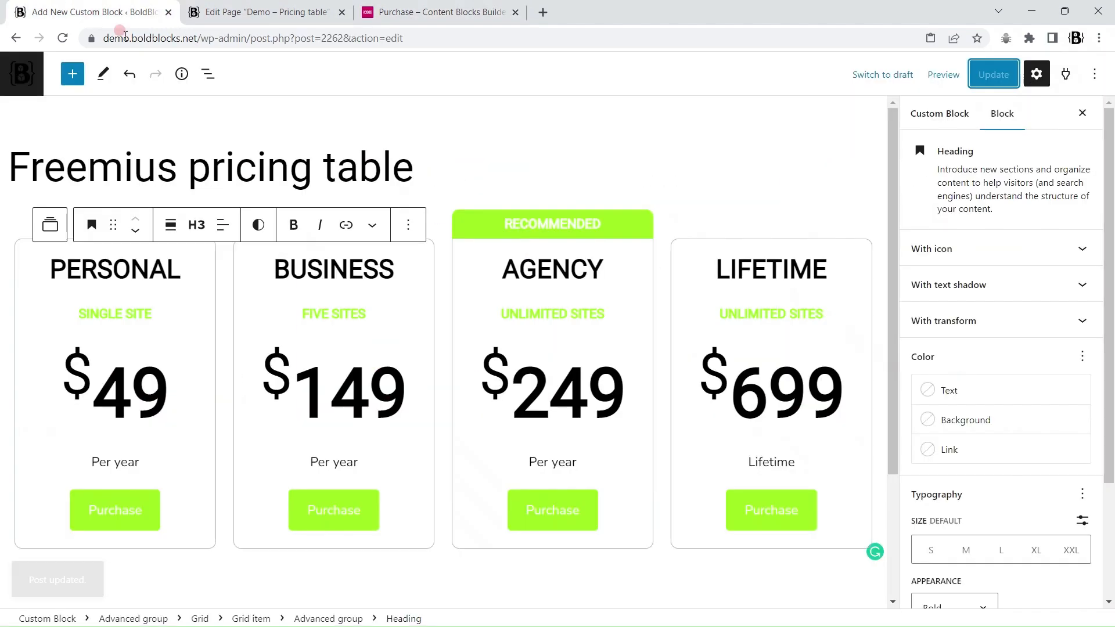
left_click(940, 113)
scroll(1001, 226, "down", 10)
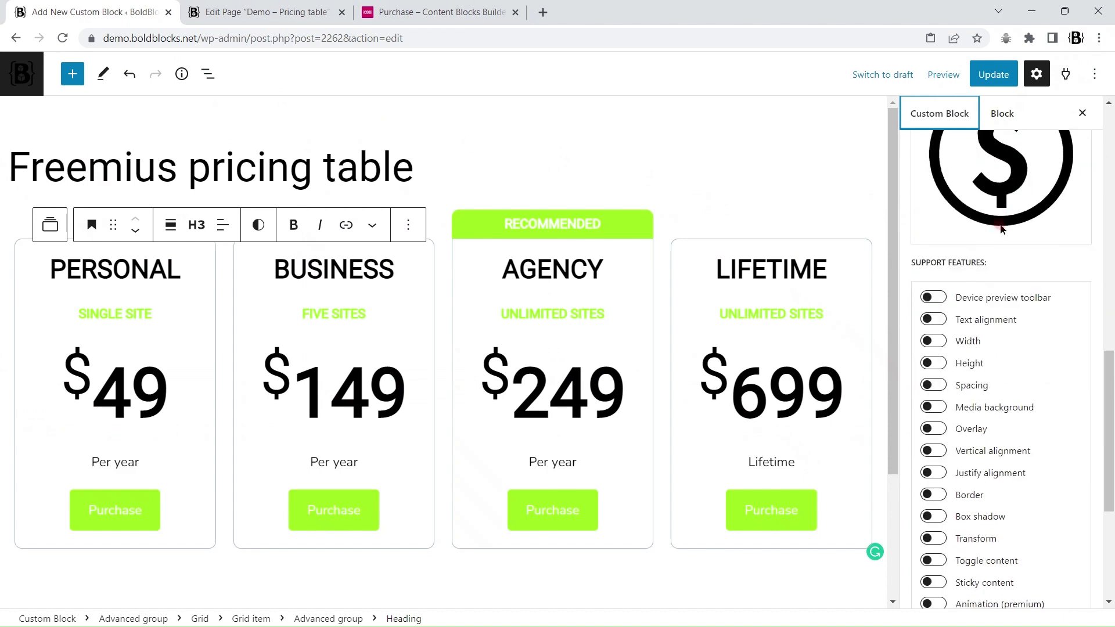
scroll(1001, 229, "down", 5)
left_click(912, 465)
scroll(1033, 447, "down", 2)
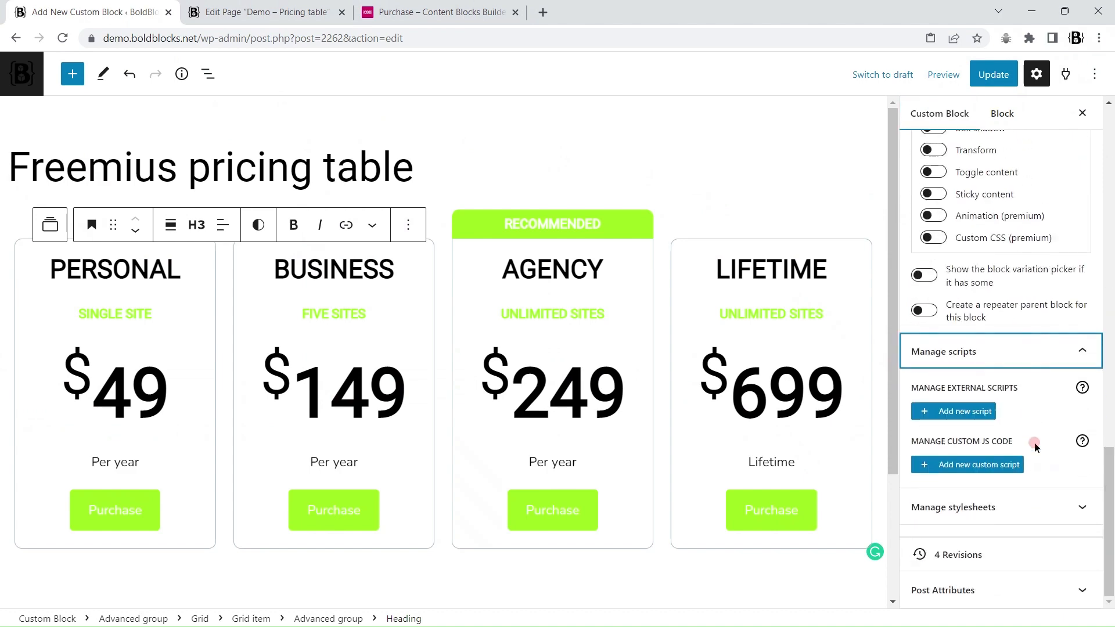
left_click(958, 411)
left_click(926, 460)
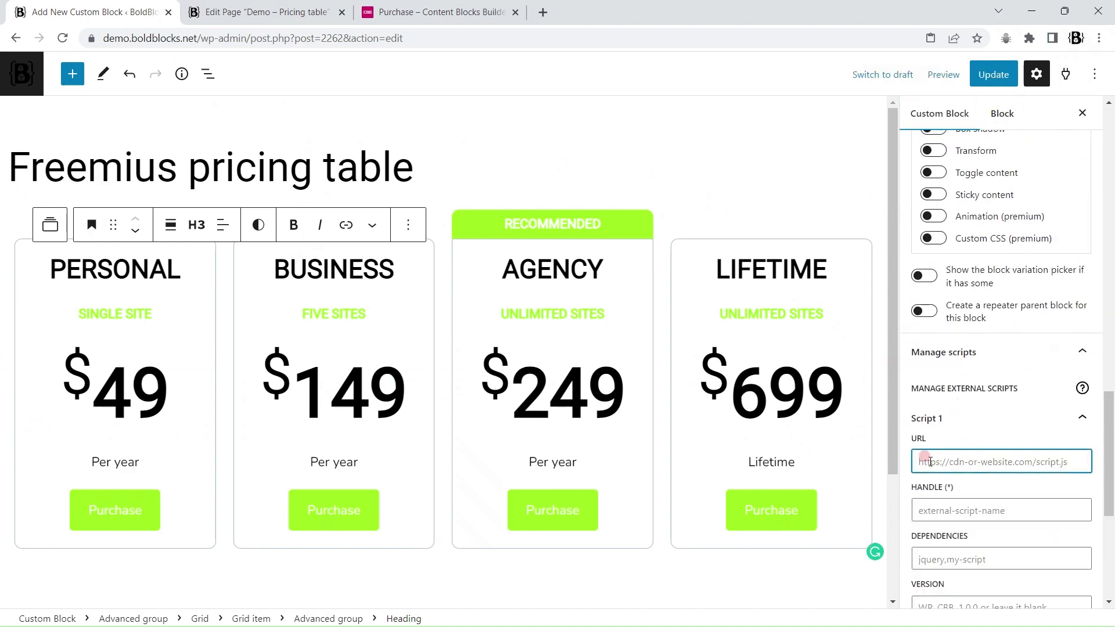
type("https://code.jquery.com/jquery-1.12.4.min.js")
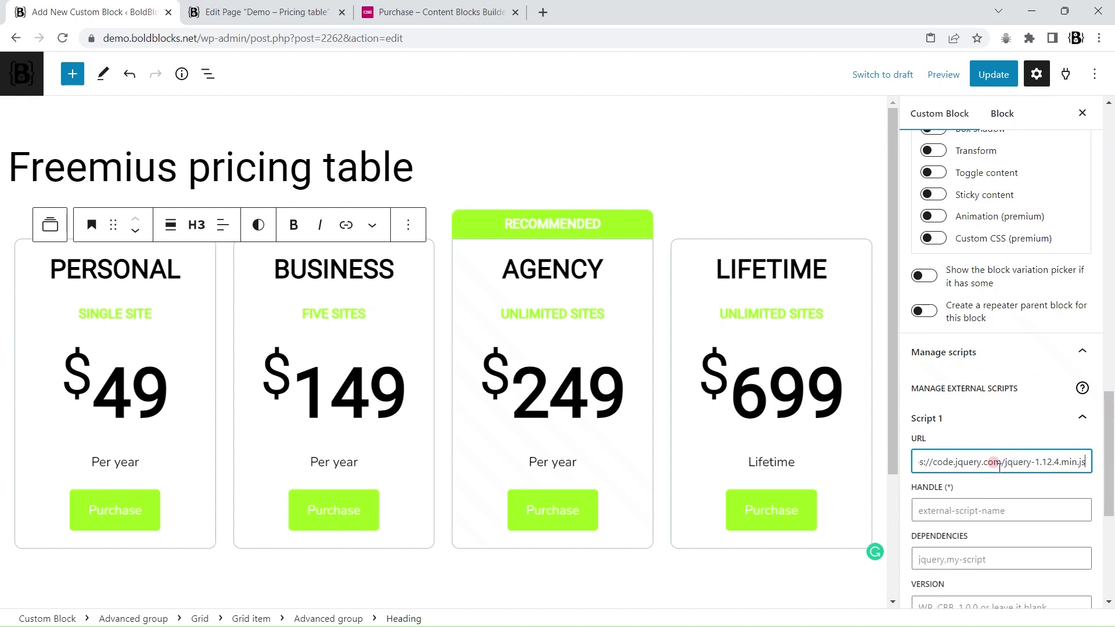
Step: Set the jQuery script's handle to jquery-1.12.4 and collapse its settings
left_click(945, 505)
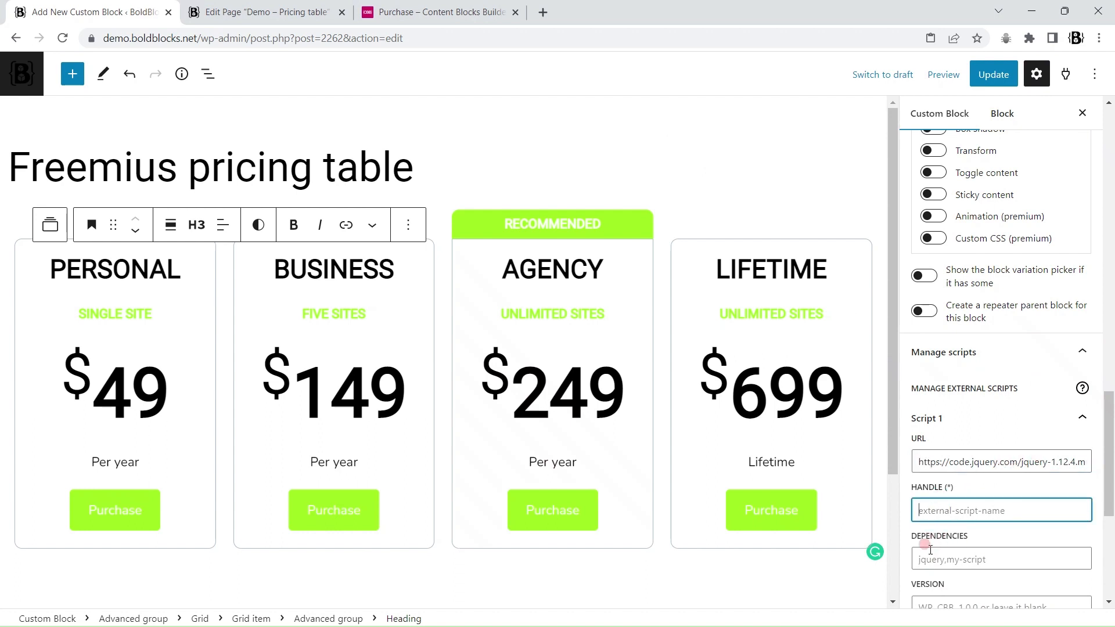
type("jquery-1.12.4")
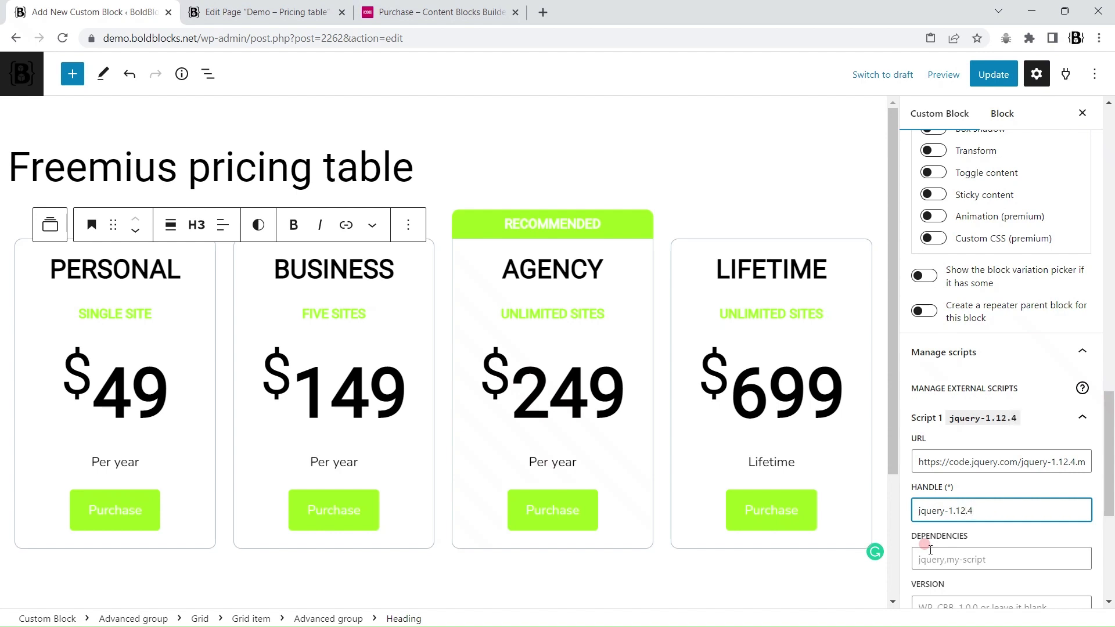
scroll(992, 515, "down", 3)
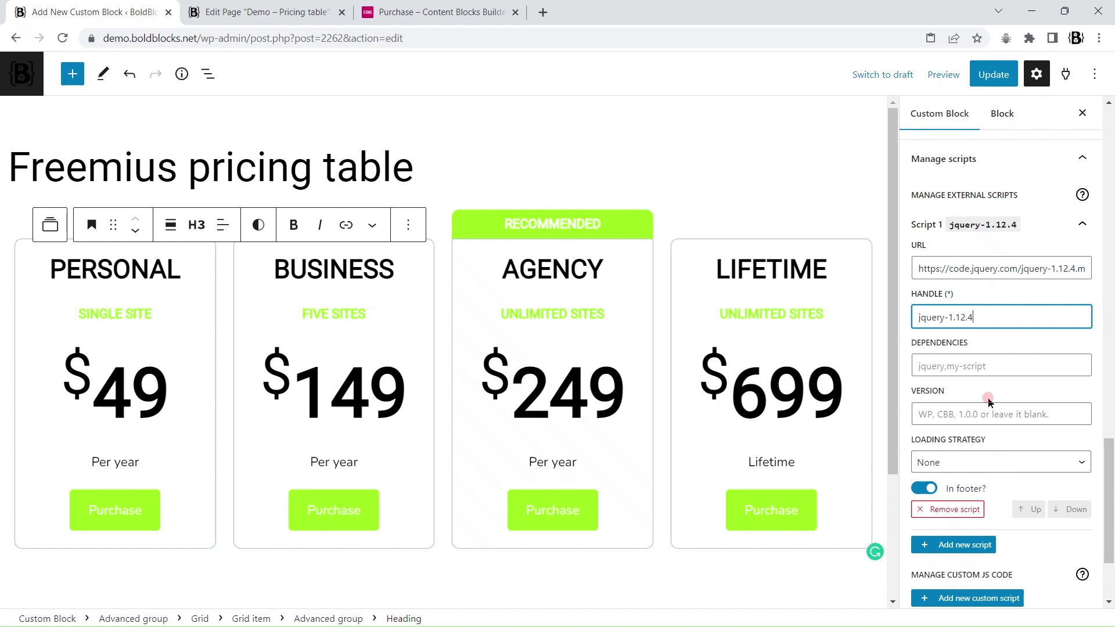
left_click(1083, 224)
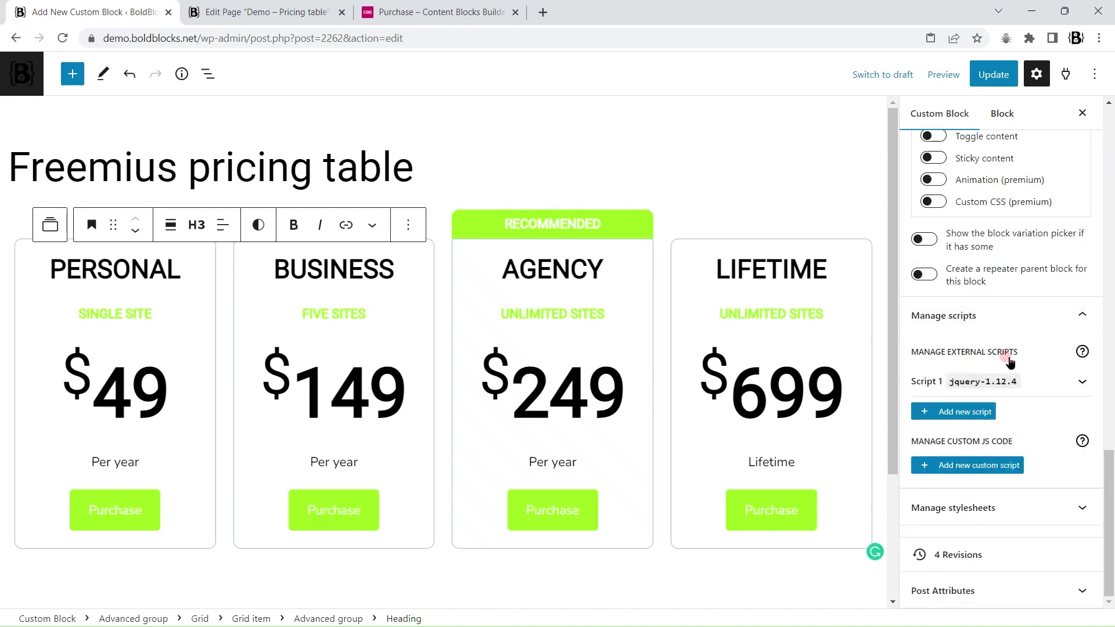
left_click(961, 413)
left_click(962, 460)
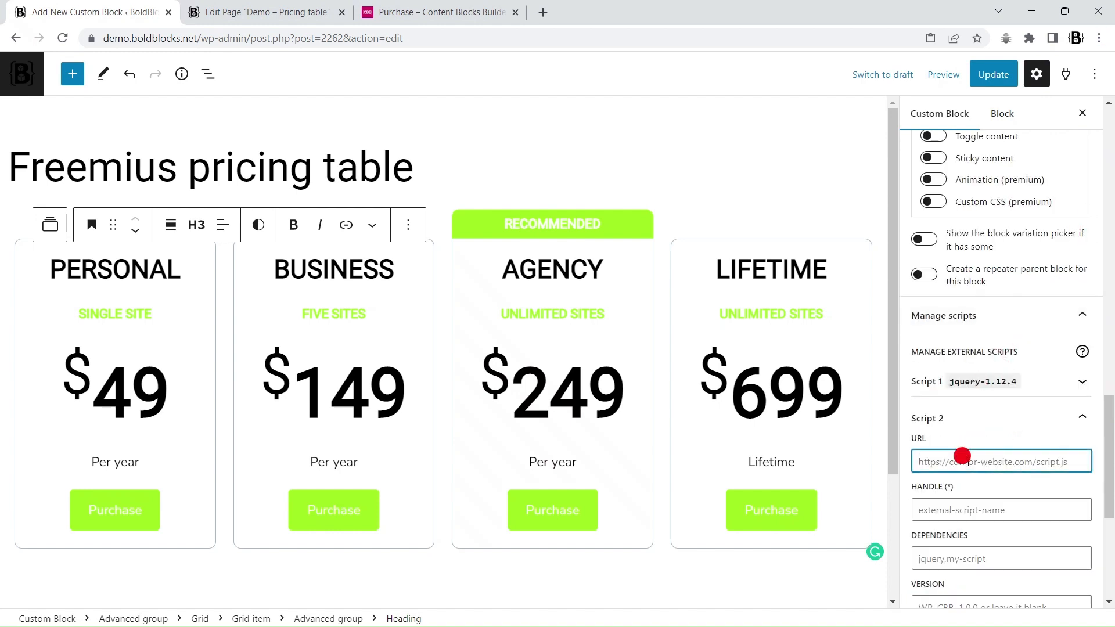
type("https://checkout.freemius.com/checkout.min.js")
scroll(963, 458, "down", 3)
left_click(947, 309)
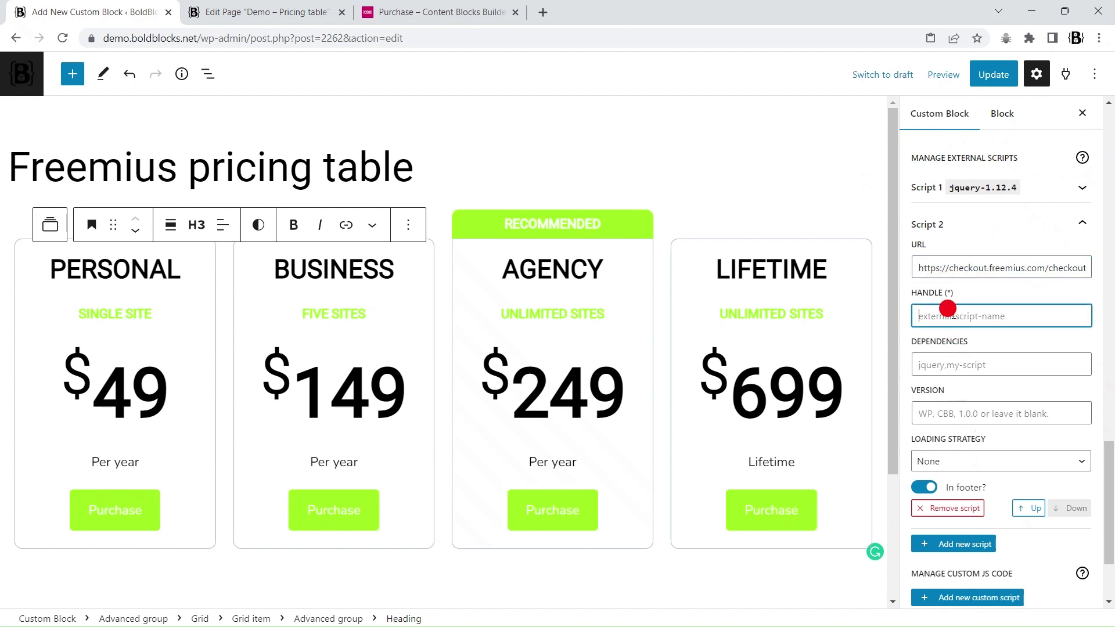
type("freemius-checkout")
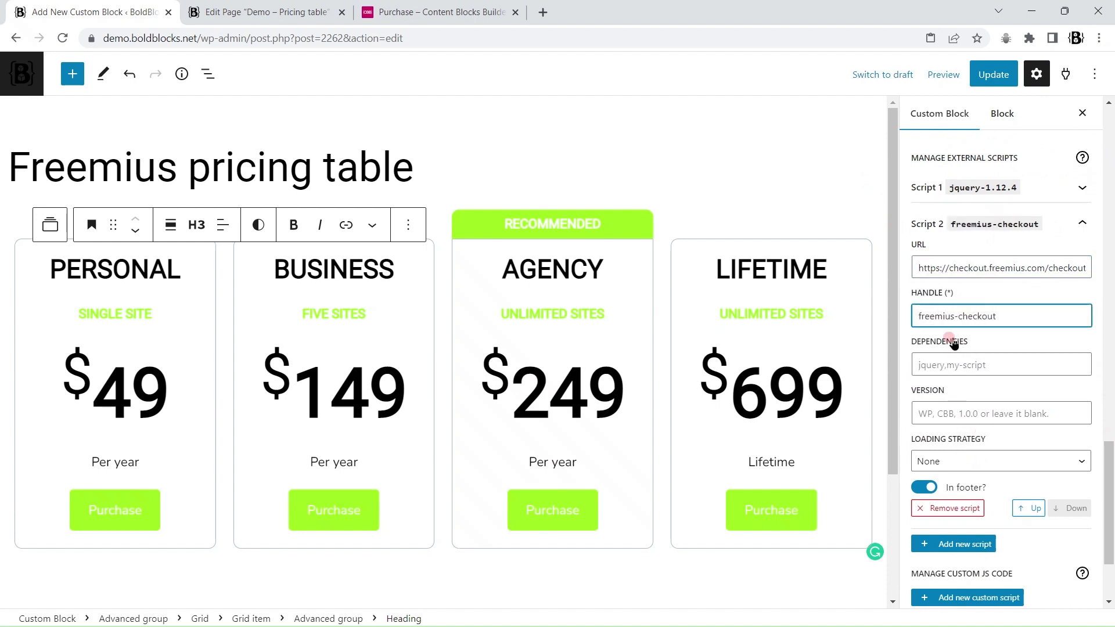
left_click(952, 366)
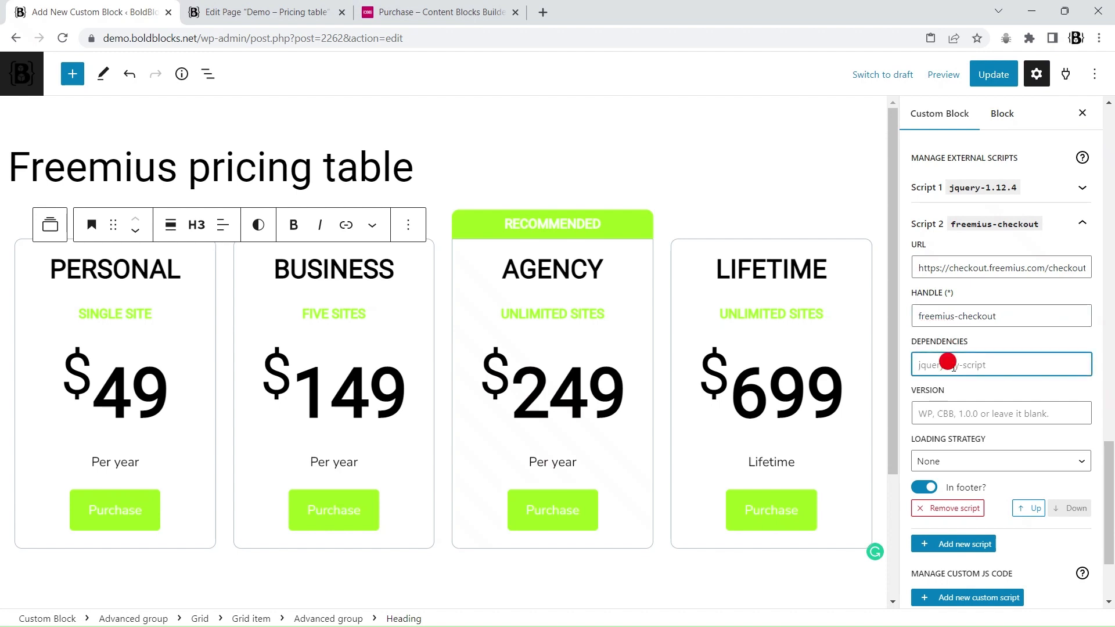
type("jquery-1.12.4")
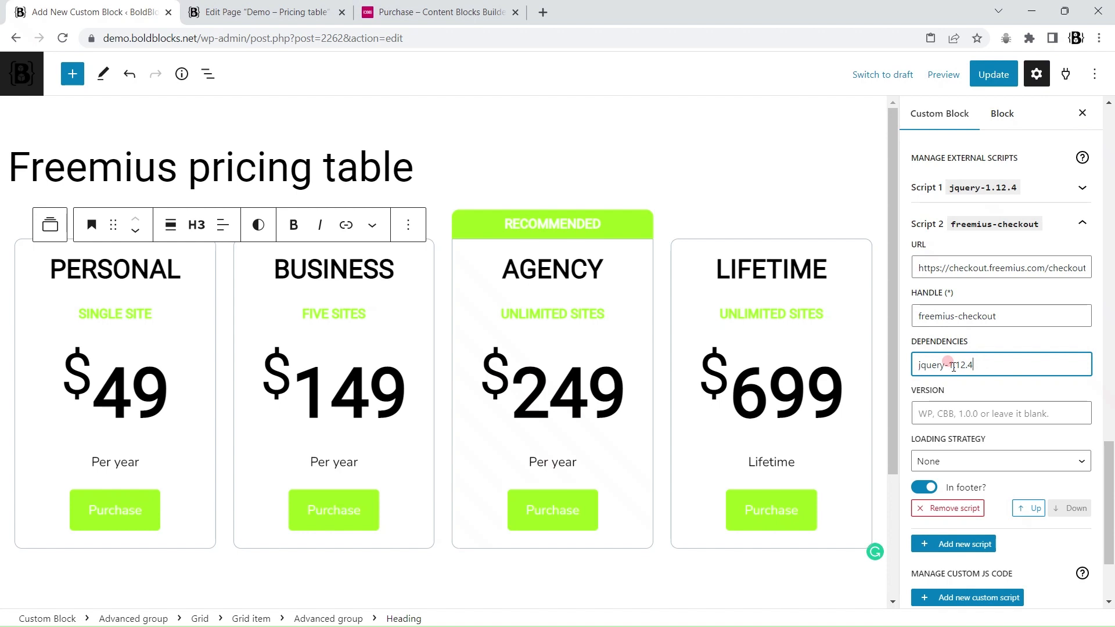
left_click(1082, 223)
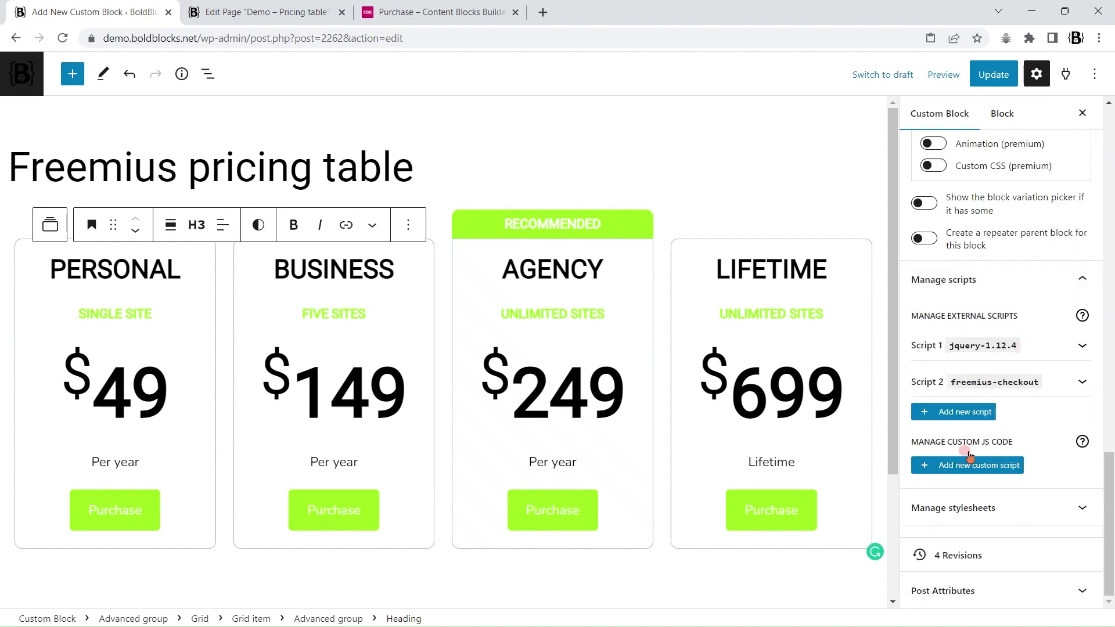
Step: Add a custom JS snippet to the block with the handle freemius-checkout
left_click(976, 462)
scroll(980, 447, "down", 3)
left_click(948, 314)
type("freemius-che")
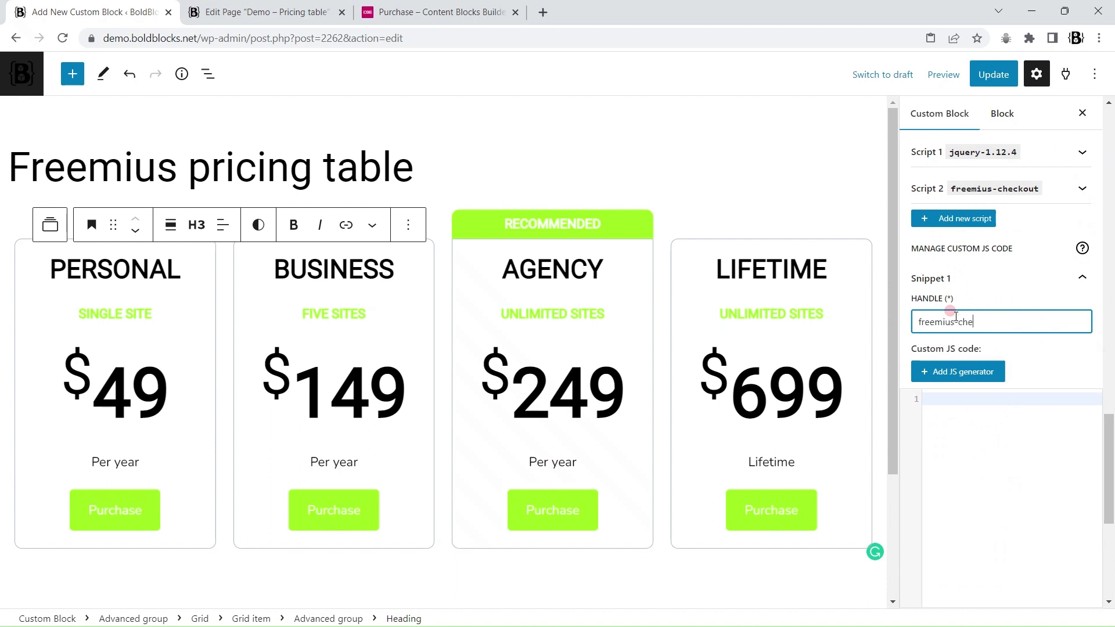
type("ckout")
Step: Generate a Vanilla IIFE block as the wrapper in the snippet's JS code
left_click(984, 412)
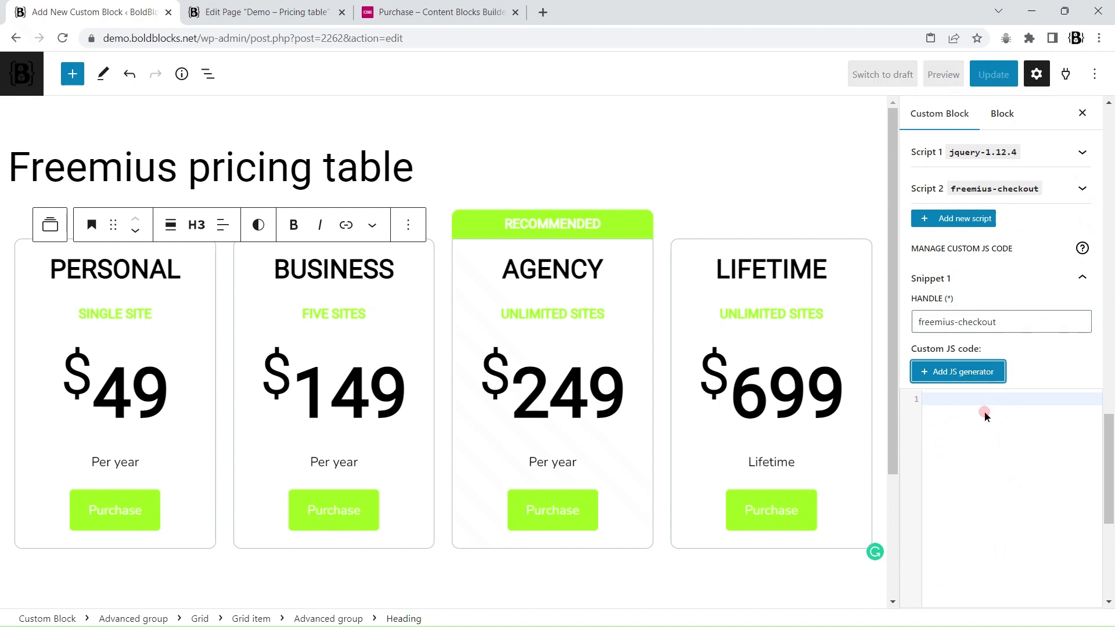
left_click(975, 374)
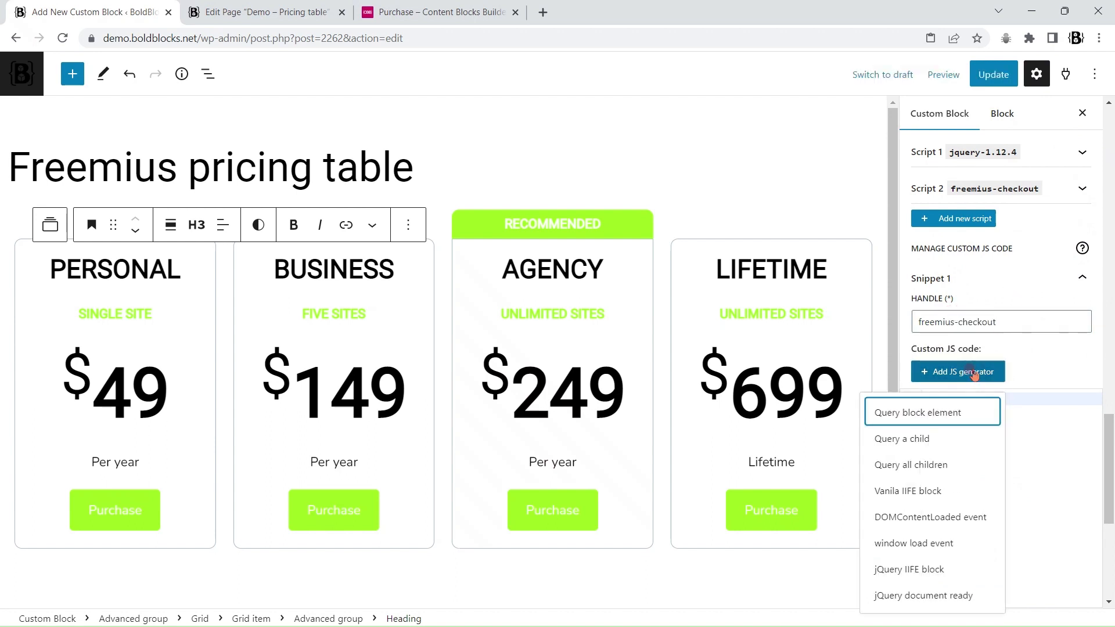
left_click(958, 491)
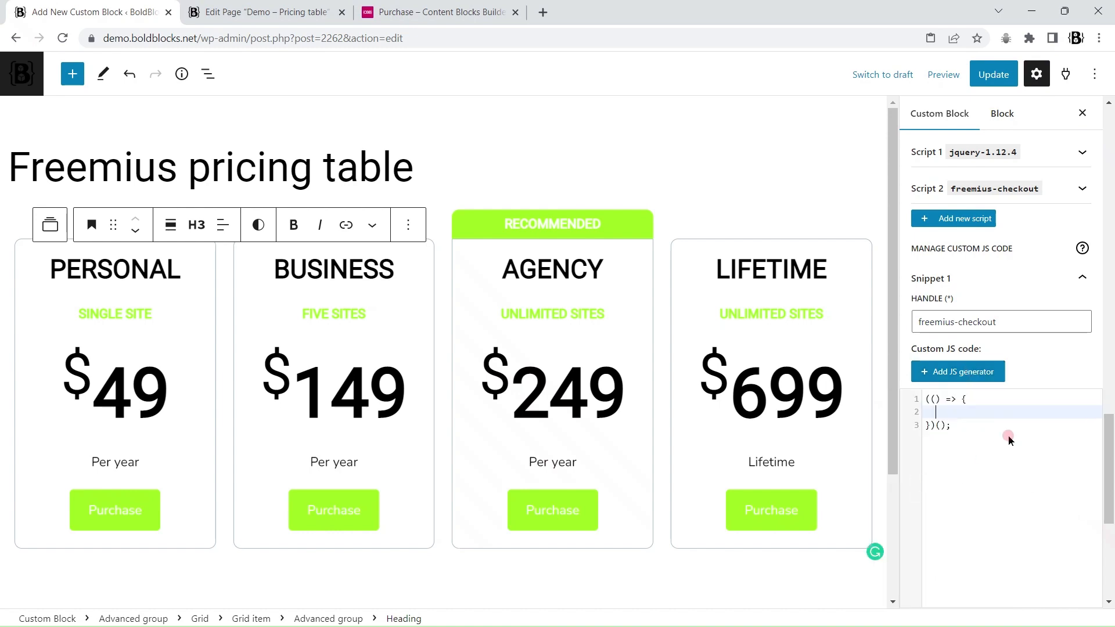
Step: Widen the settings sidebar and paste the Freemius checkout code, including the plugin's public key, inside the IIFE wrapper
scroll(1004, 429, "down", 3)
left_click(1004, 429)
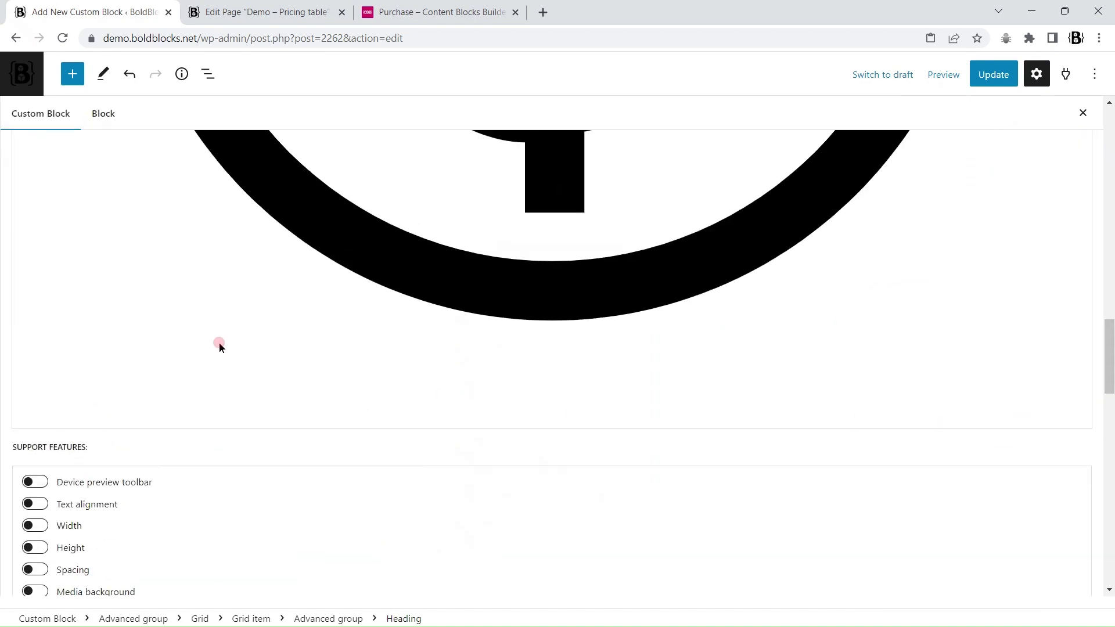
scroll(232, 343, "down", 10)
scroll(258, 343, "down", 3)
left_click(68, 246)
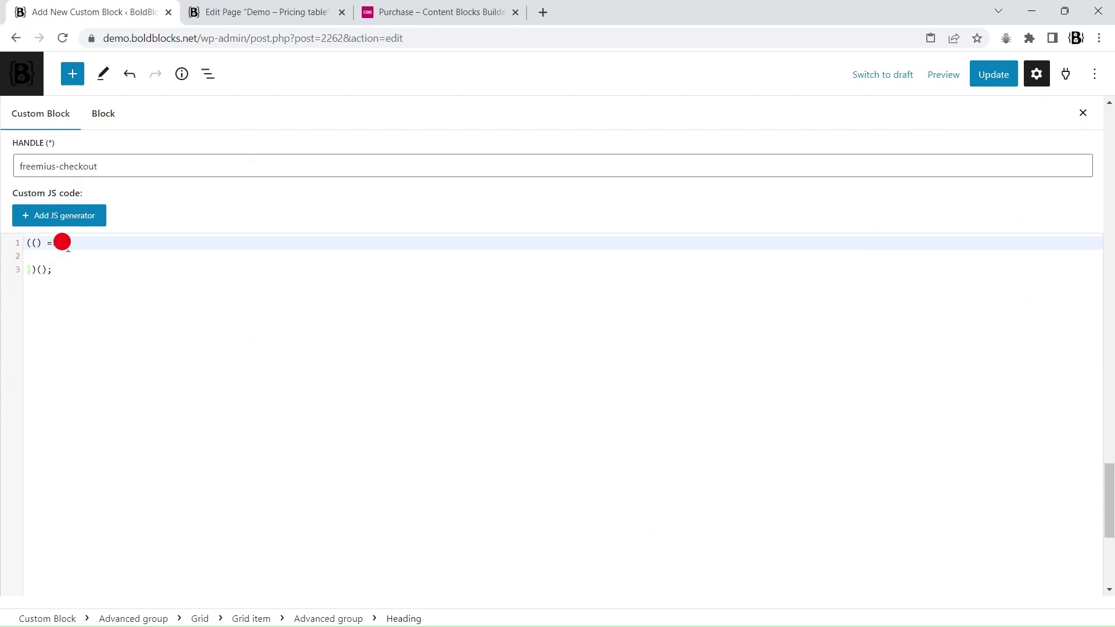
left_click(52, 252)
key("ctrl+v")
left_click(315, 325)
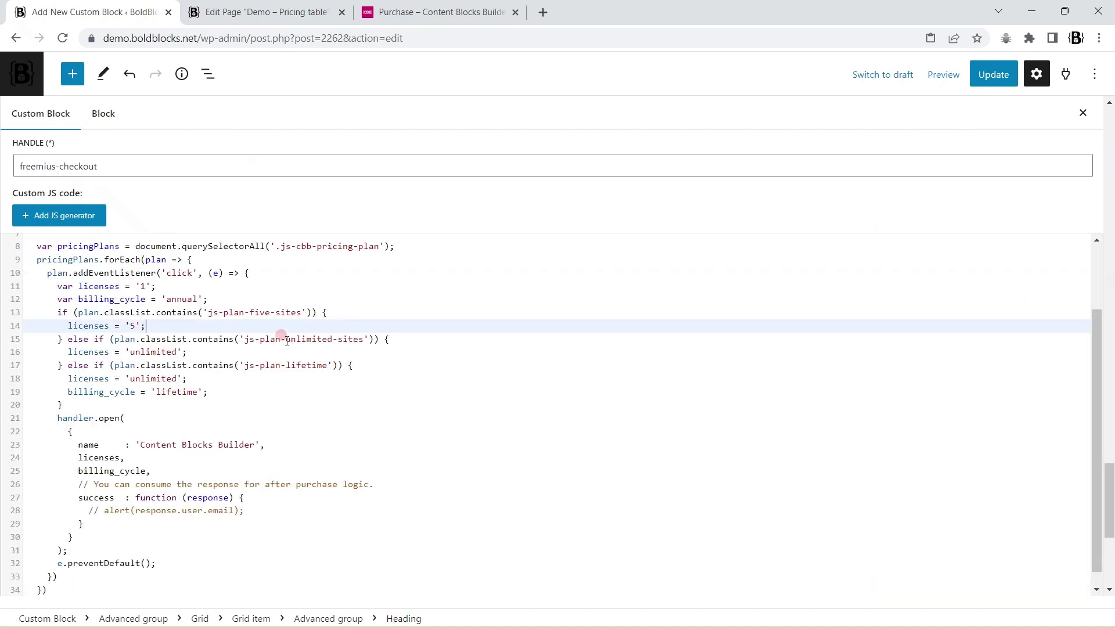
Step: Remove one extra leading space before the var handler line of the snippet
scroll(273, 345, "up", 2)
left_click(42, 257)
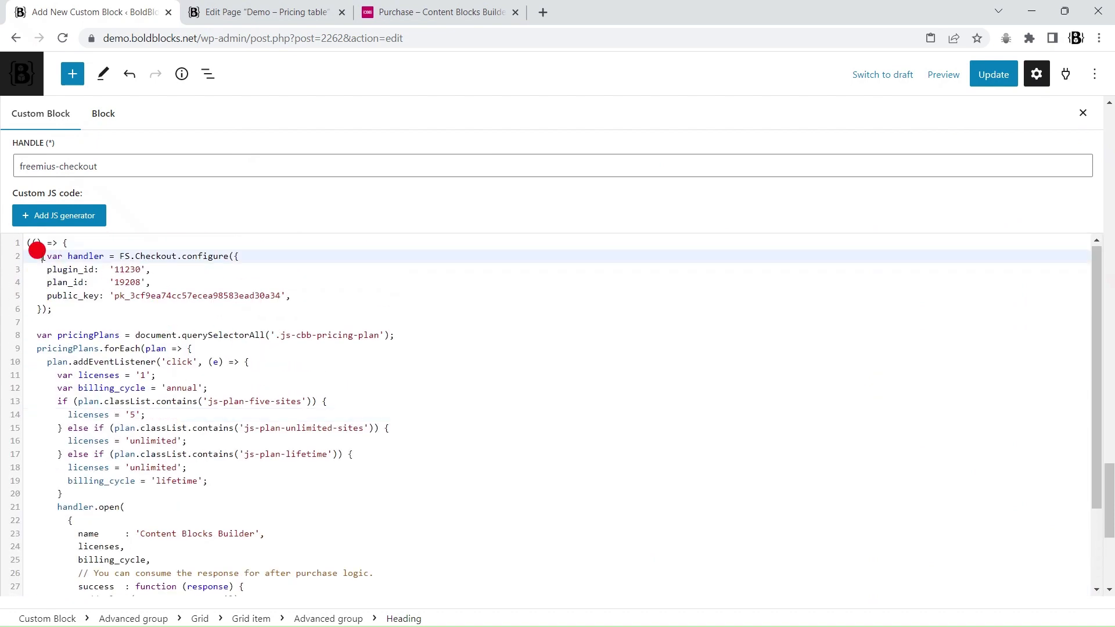
key("BackSpace")
Step: Copy the class name js-cbb-pricing-plan from the querySelectorAll line of the snippet
scroll(164, 287, "down", 2)
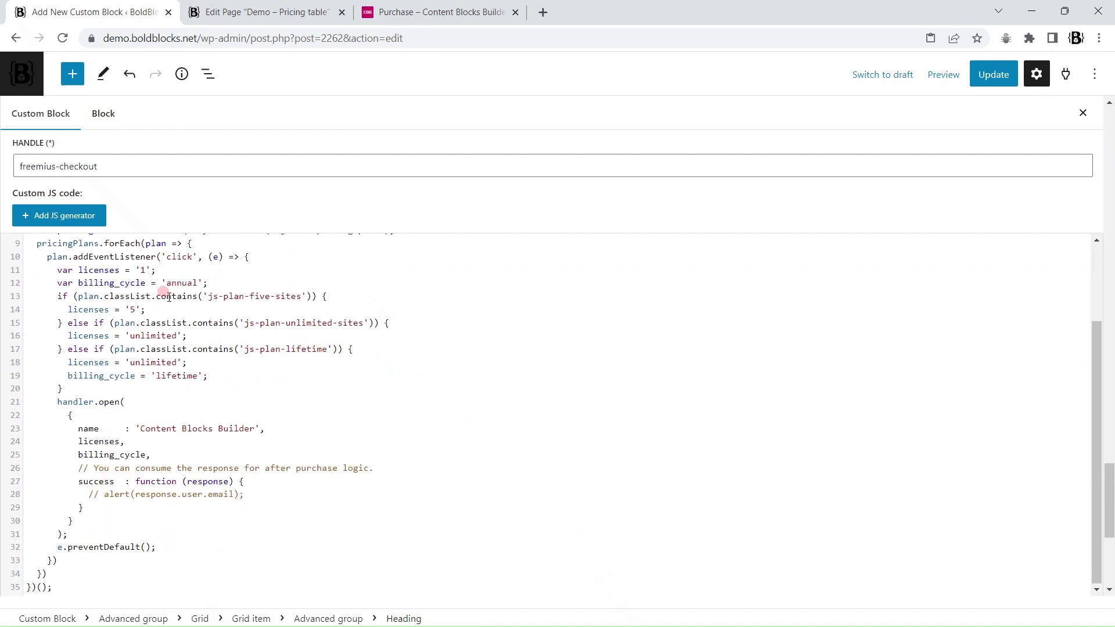
scroll(168, 297, "up", 2)
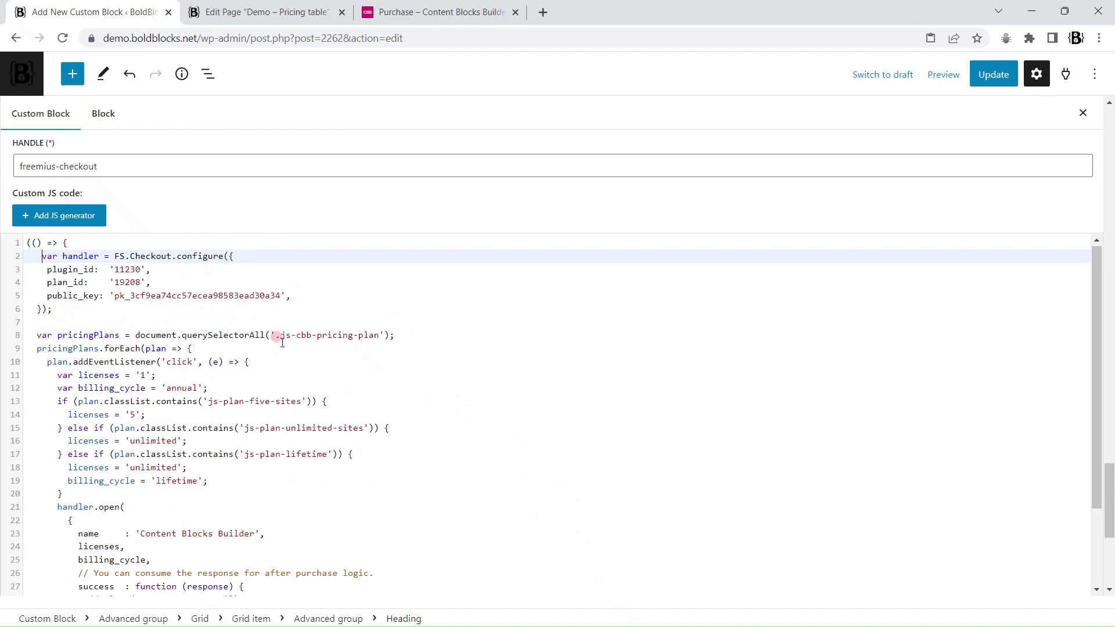
left_click_drag(276, 336, 340, 336)
scroll(348, 339, "down", 2)
scroll(332, 346, "up", 2)
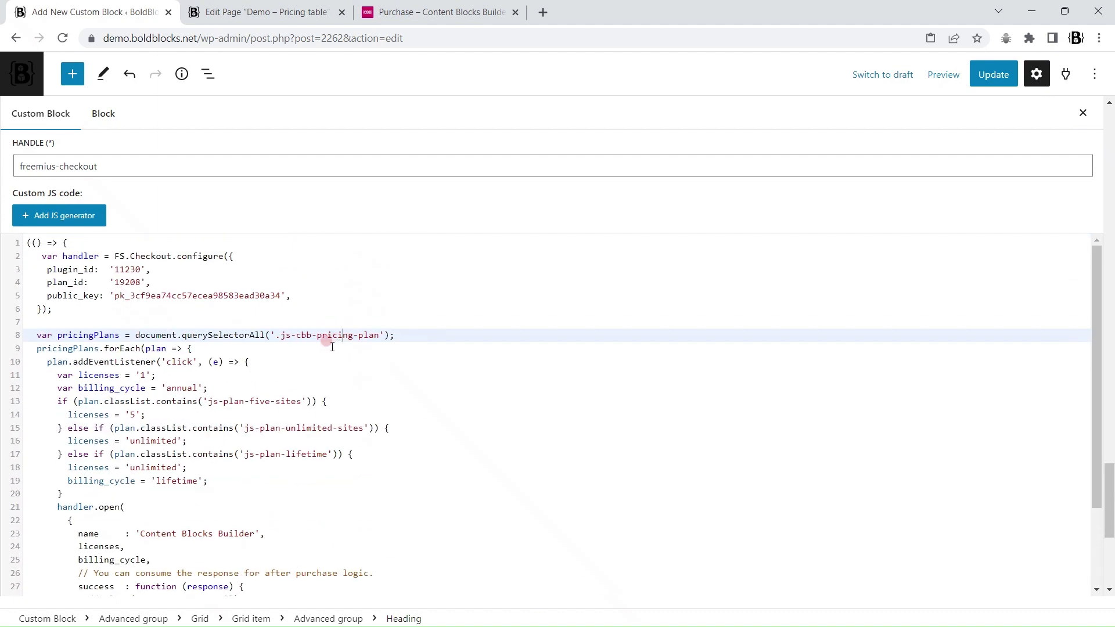
left_click(376, 328, "shift")
key("ctrl+c")
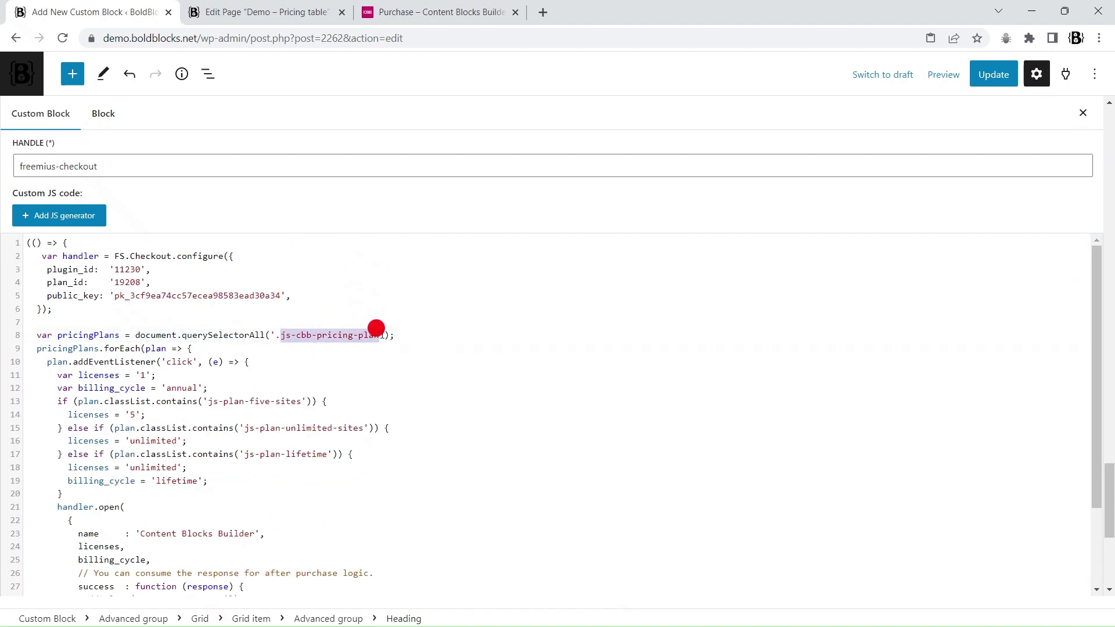
Step: Examine the five-sites, unlimited-sites and lifetime plan class names in the snippet's conditions
left_click(256, 401)
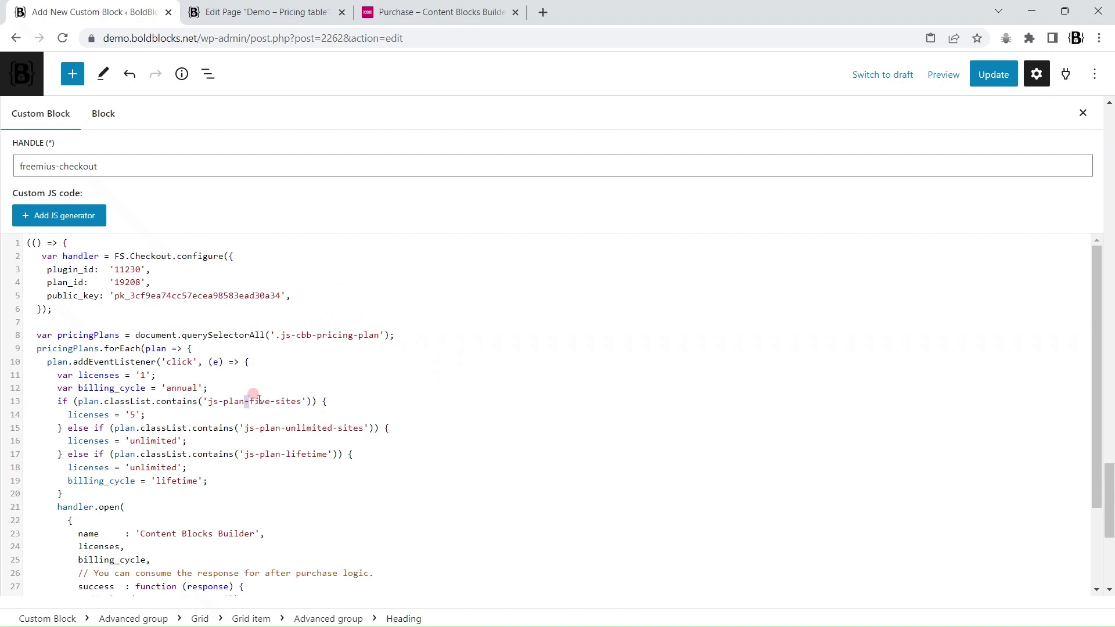
double_click(302, 428)
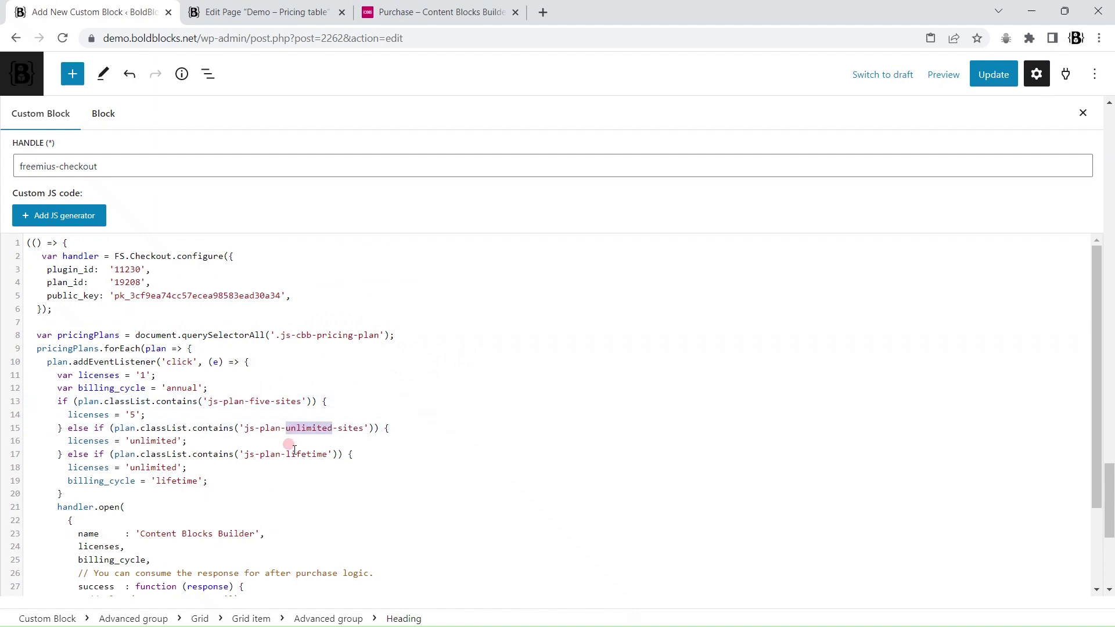
double_click(293, 452)
scroll(294, 449, "down", 2)
scroll(294, 450, "up", 2)
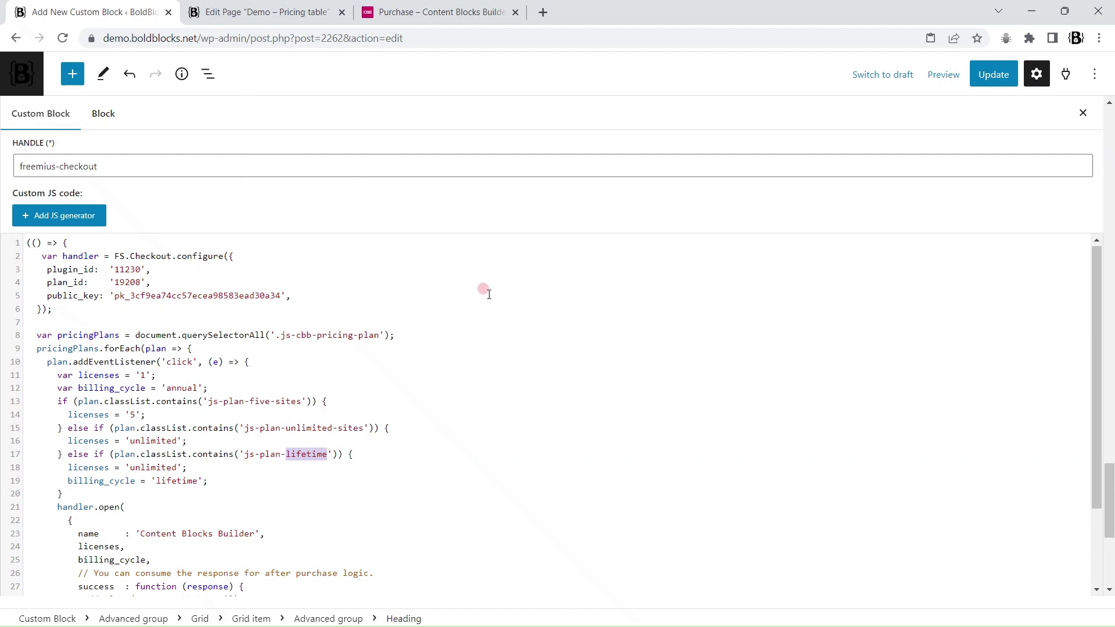
Step: Restore the sidebar to its normal width and give the Personal plan's Purchase button the CSS classes js-cbb-pricing-plan and js-plan-single-site
scroll(541, 316, "down", 6)
left_click(99, 417)
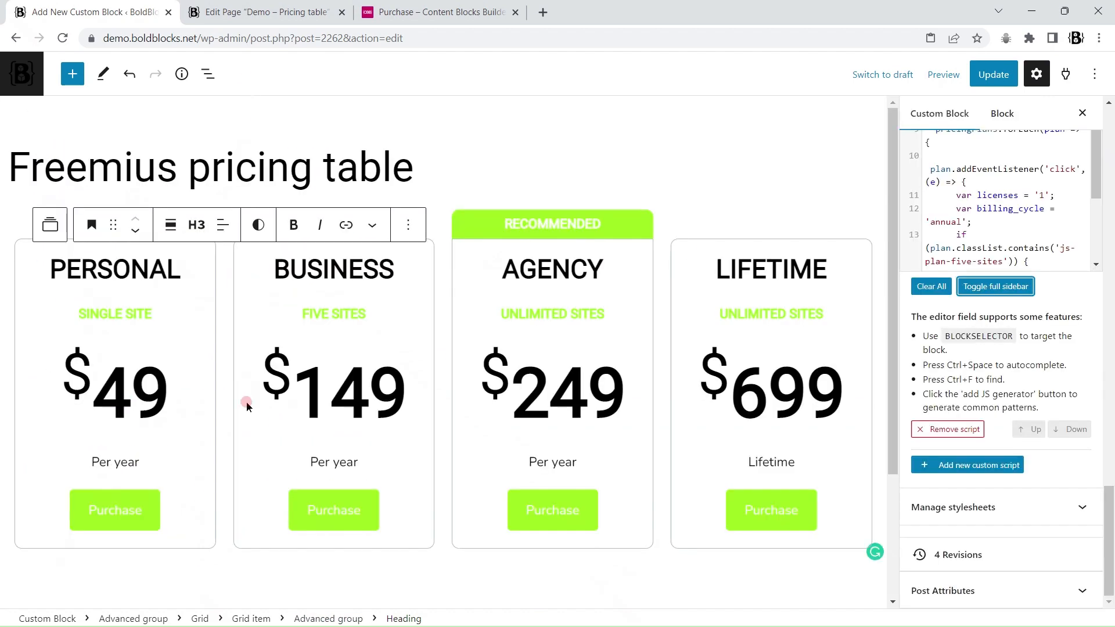
left_click(123, 516)
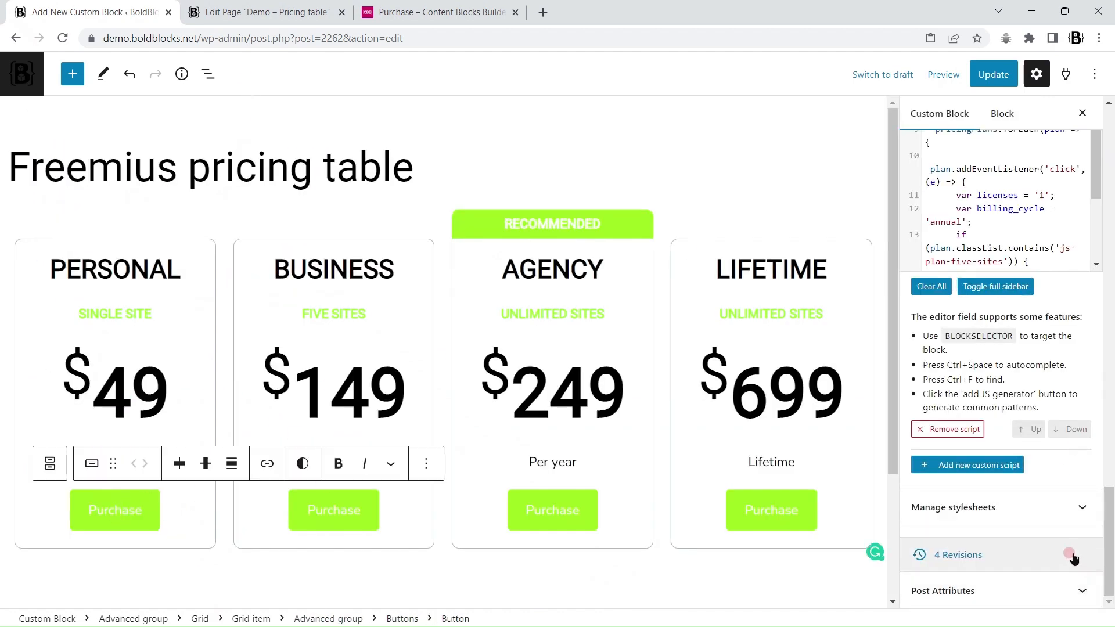
left_click(1002, 113)
scroll(1070, 349, "down", 3)
left_click(964, 591)
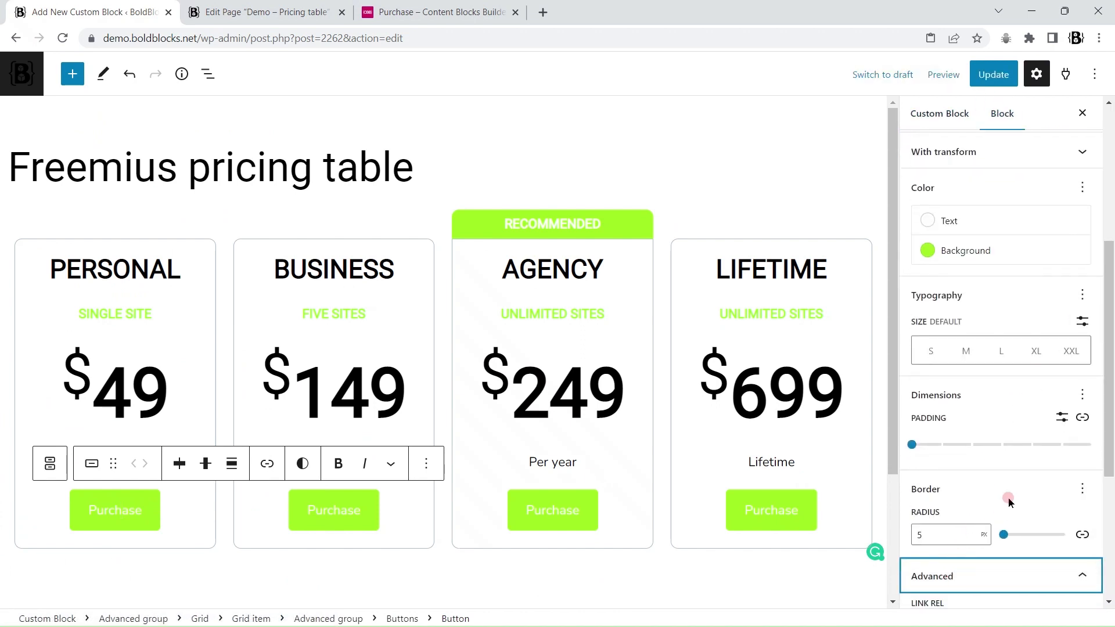
left_click(935, 557)
key("ctrl+v")
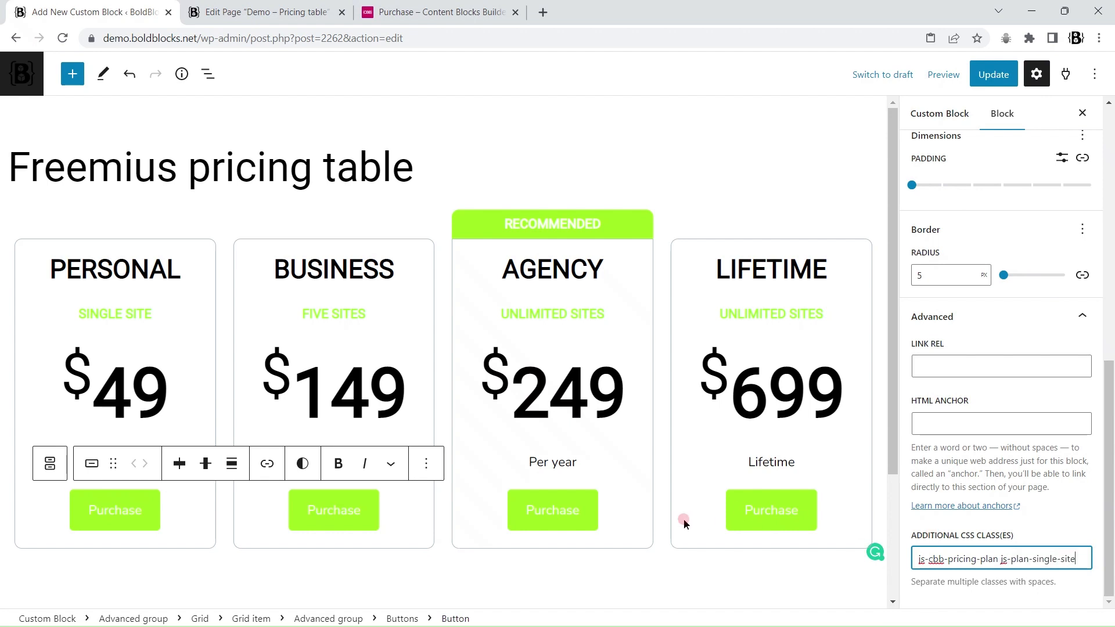
Step: Give the Business plan's Purchase button the additional CSS classes js-cbb-pricing-plan and is-plan-five-sites
left_click(358, 518)
left_click(929, 556)
key("ctrl+v")
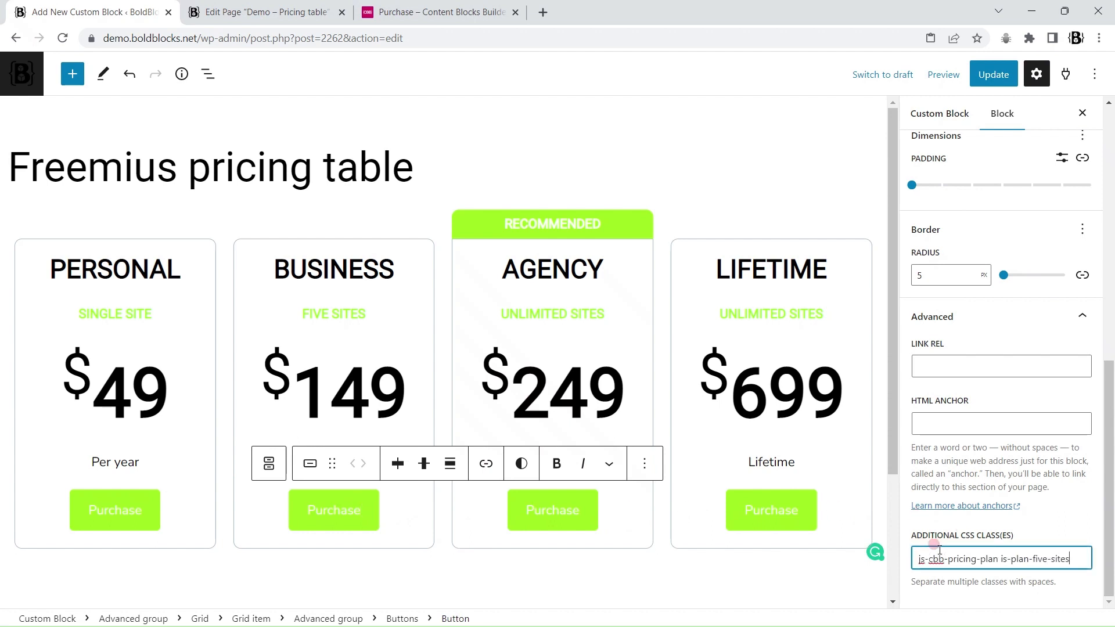
Step: Give the Agency plan's Purchase button the additional CSS classes js-cbb-pricing-plan and js-plan-unlimited-sites
left_click(579, 506)
left_click(936, 548)
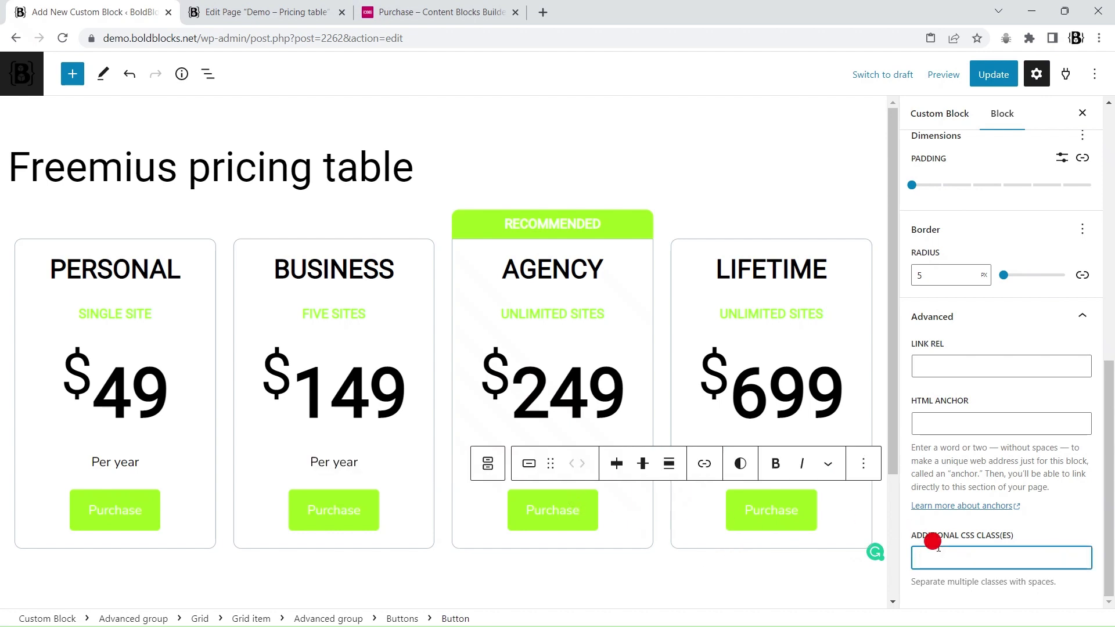
key("ctrl+v")
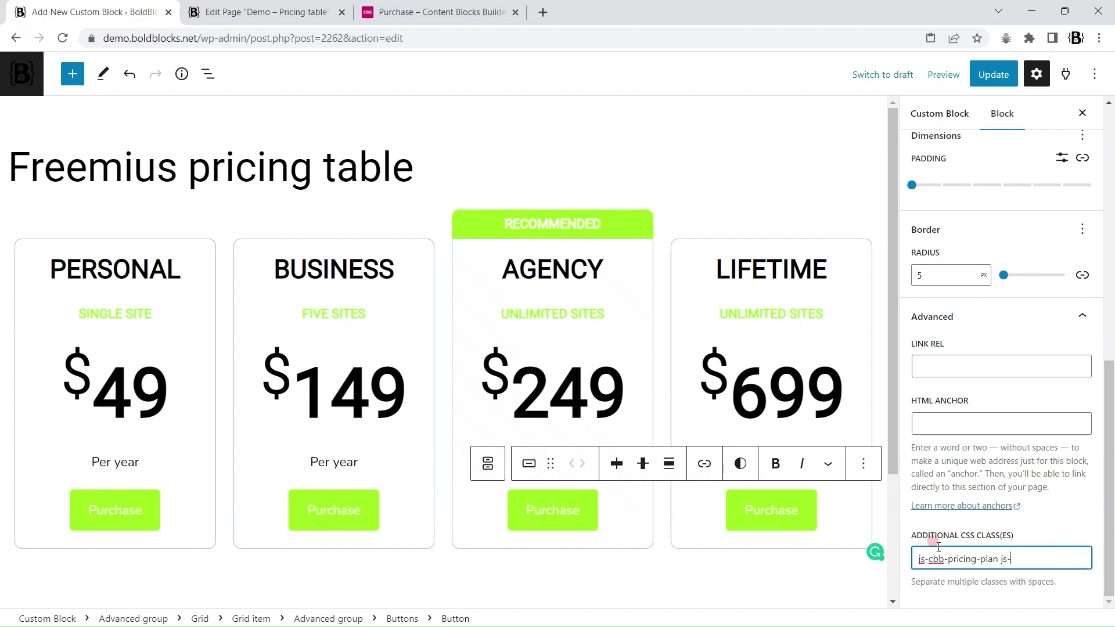
type("js-plan-unlimited-sites")
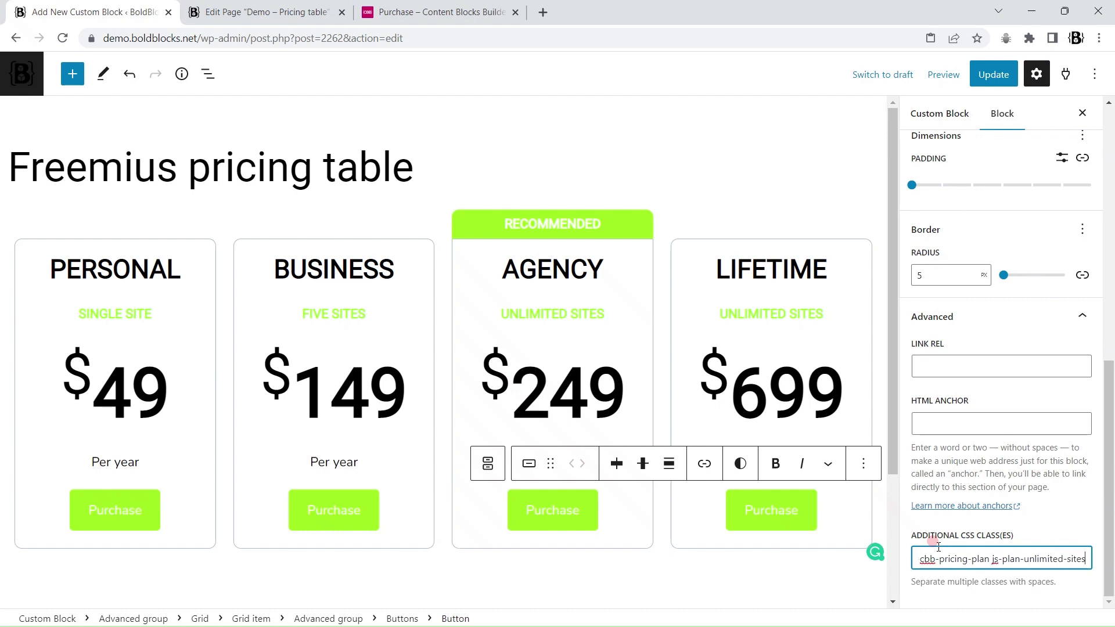
left_click(555, 506)
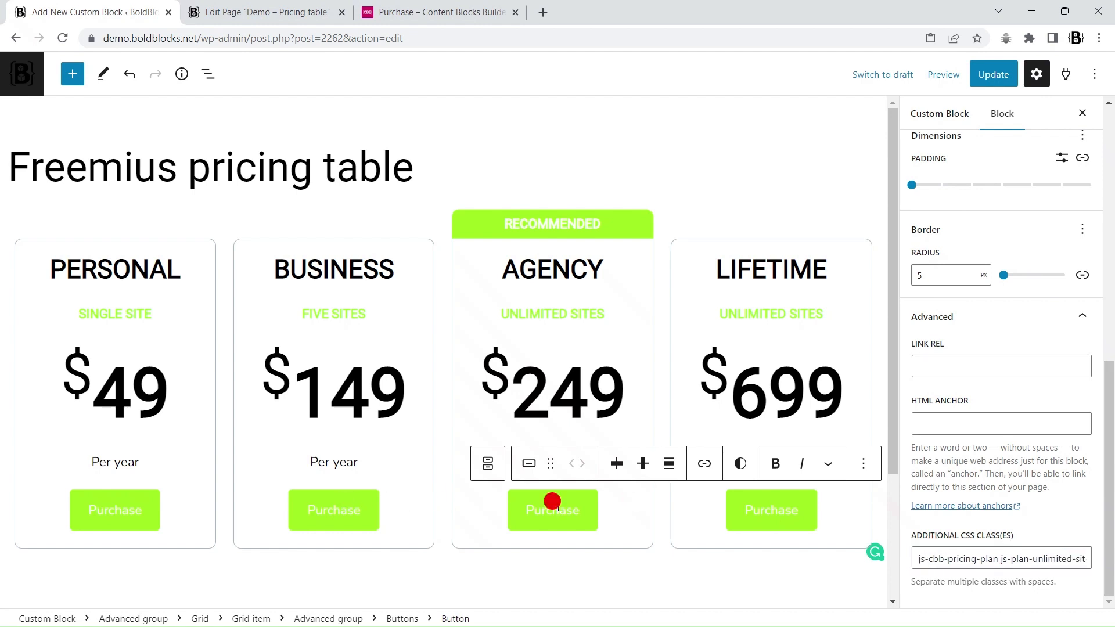
Step: Correct the Business button's second CSS class to js-plan-five-sites and recheck the Personal and Business buttons' classes
left_click(314, 504)
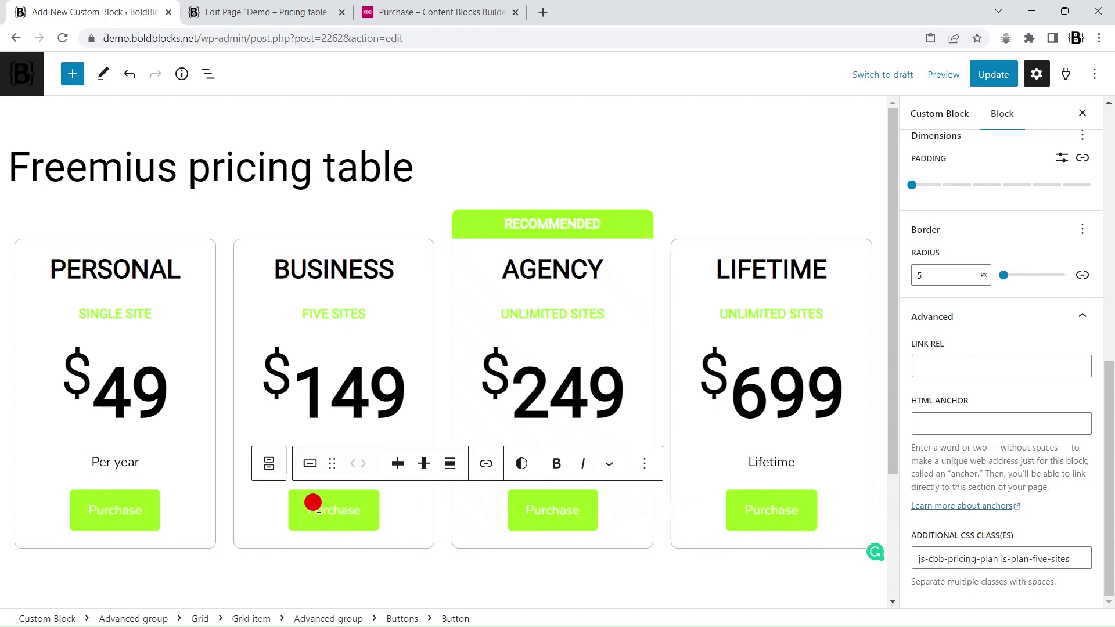
left_click(1007, 557)
key("BackSpace")
key("BackSpace")
type("js")
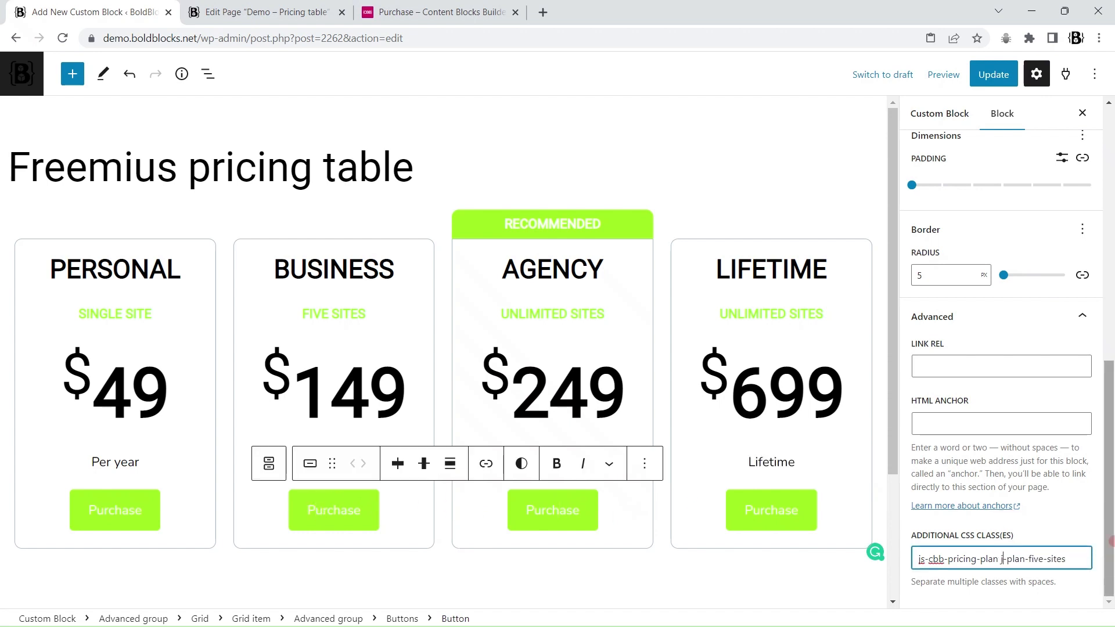
left_click(135, 514)
left_click(359, 517)
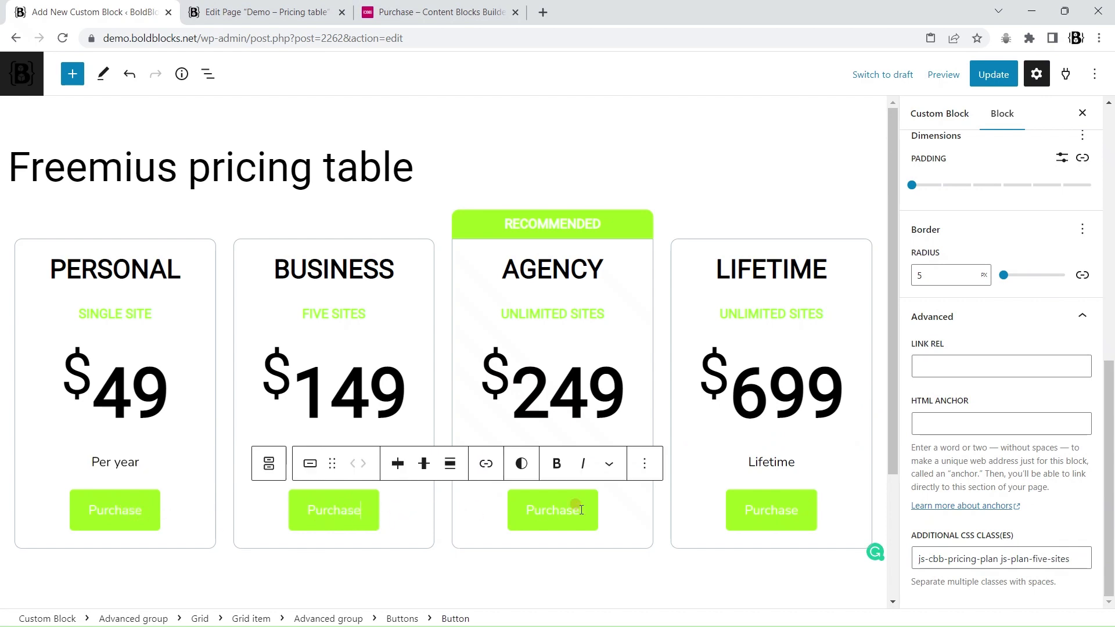
Step: Give the Lifetime plan's Purchase button the CSS classes js-cbb-pricing-plan and js-plan-lifetime, and update the custom block
left_click(784, 502)
left_click(962, 557)
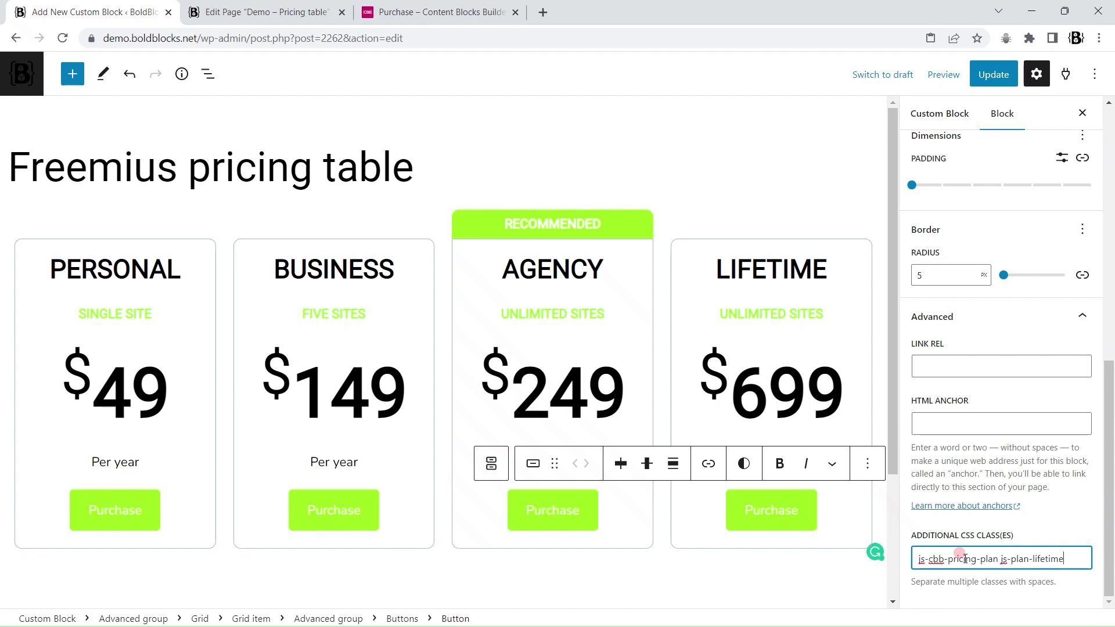
left_click(993, 74)
Step: Reload the Demo - Pricing table page editor and insert the Freemius pricing table block at full width
left_click(273, 13)
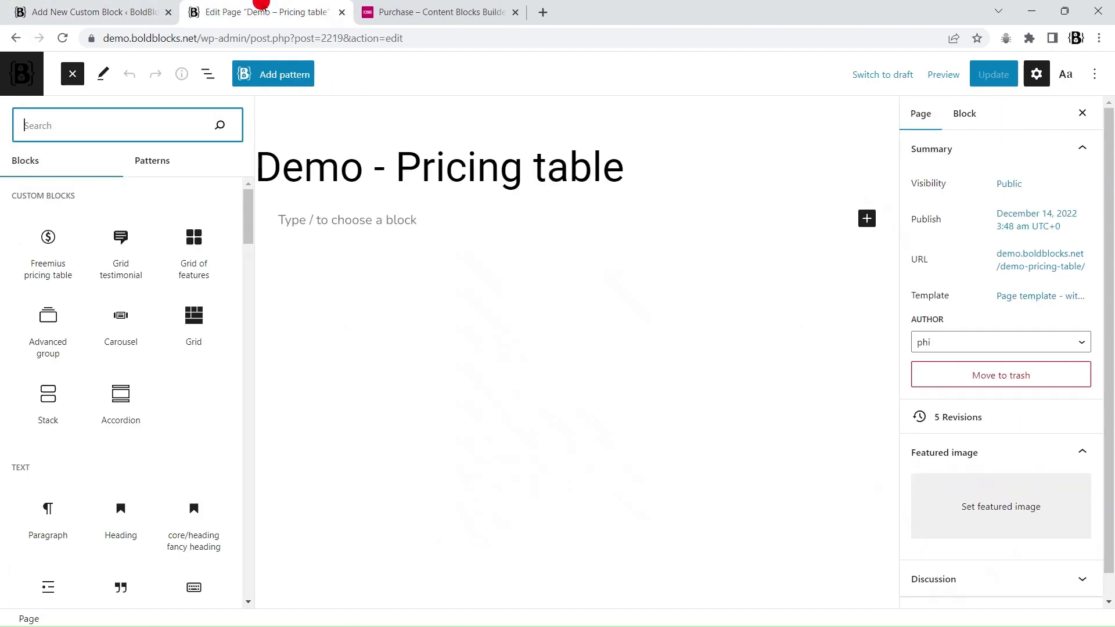
left_click(62, 38)
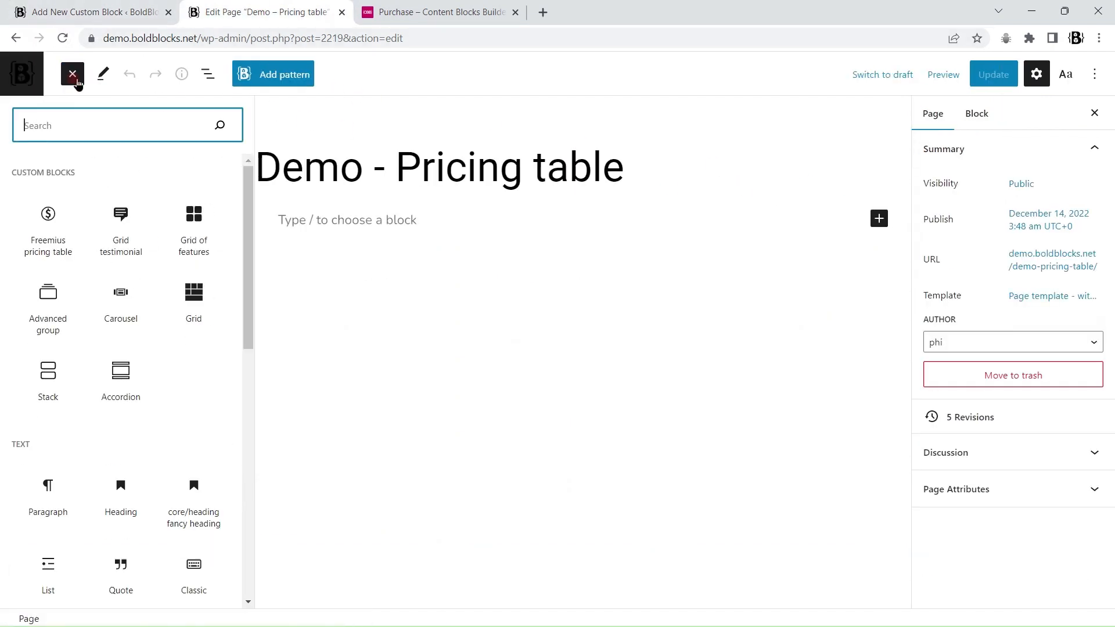
left_click(41, 243)
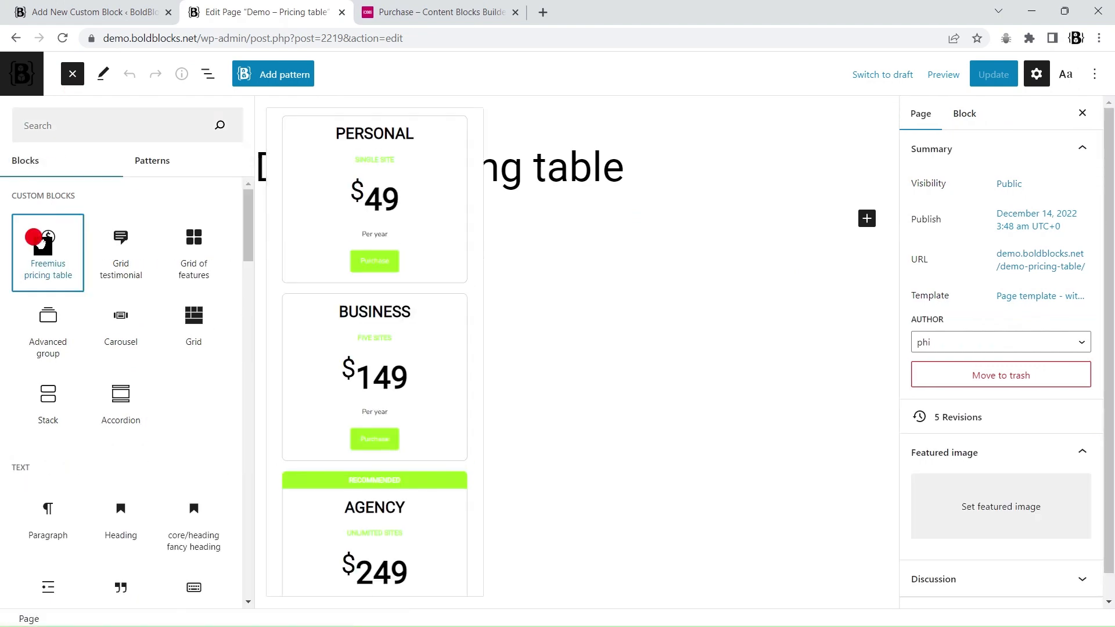
left_click(72, 74)
left_click(77, 183)
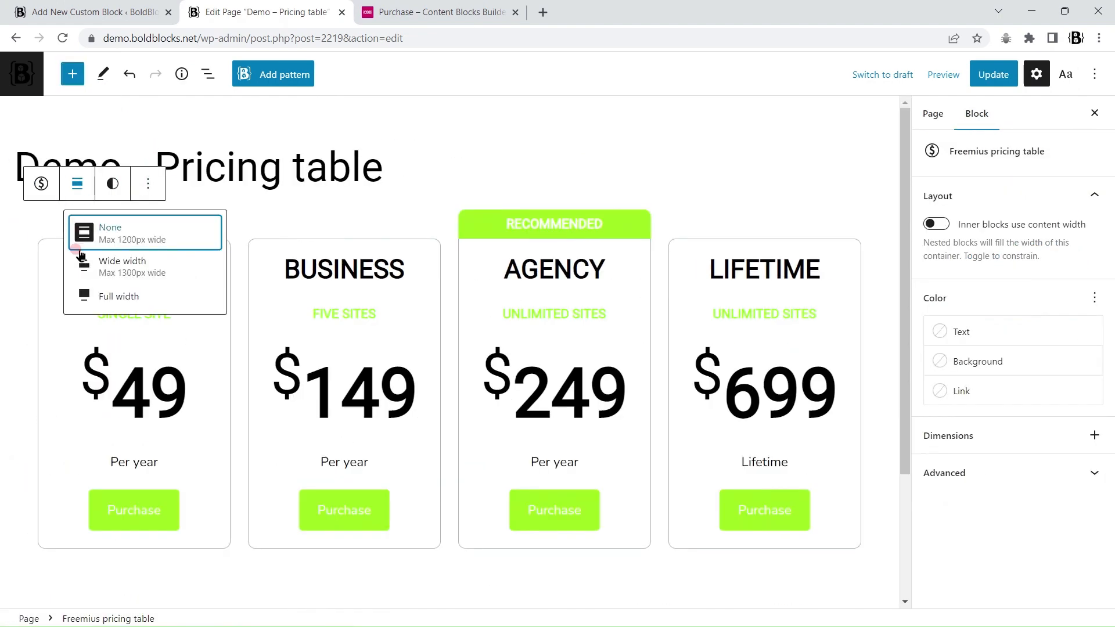
left_click(85, 295)
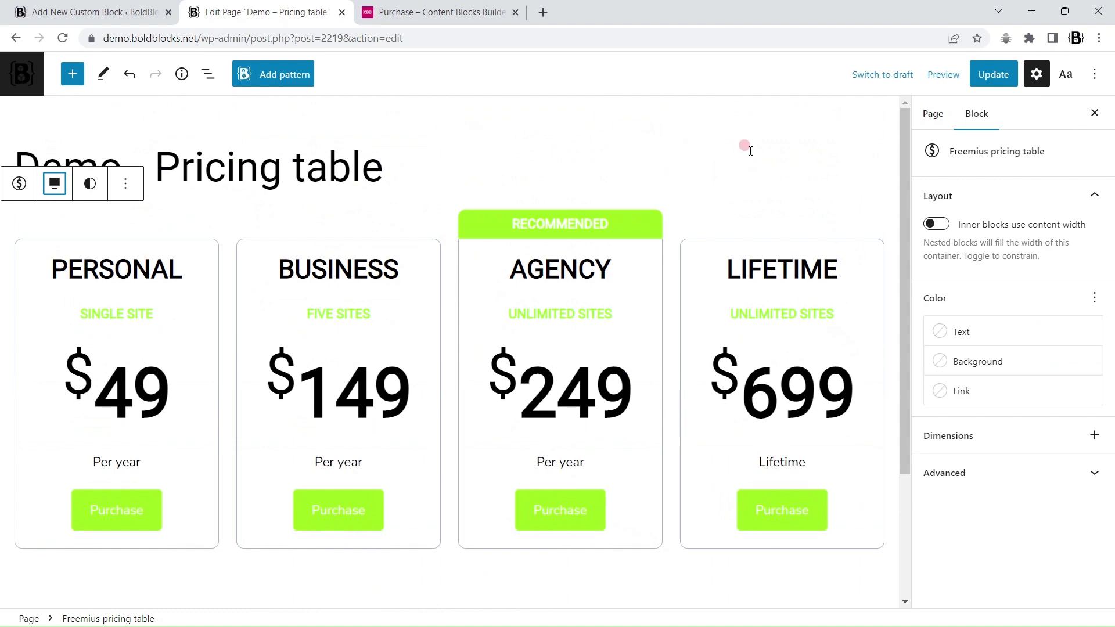
Step: Preview the pricing table page at tablet and mobile sizes, then return to the desktop view
left_click(955, 78)
left_click(836, 141)
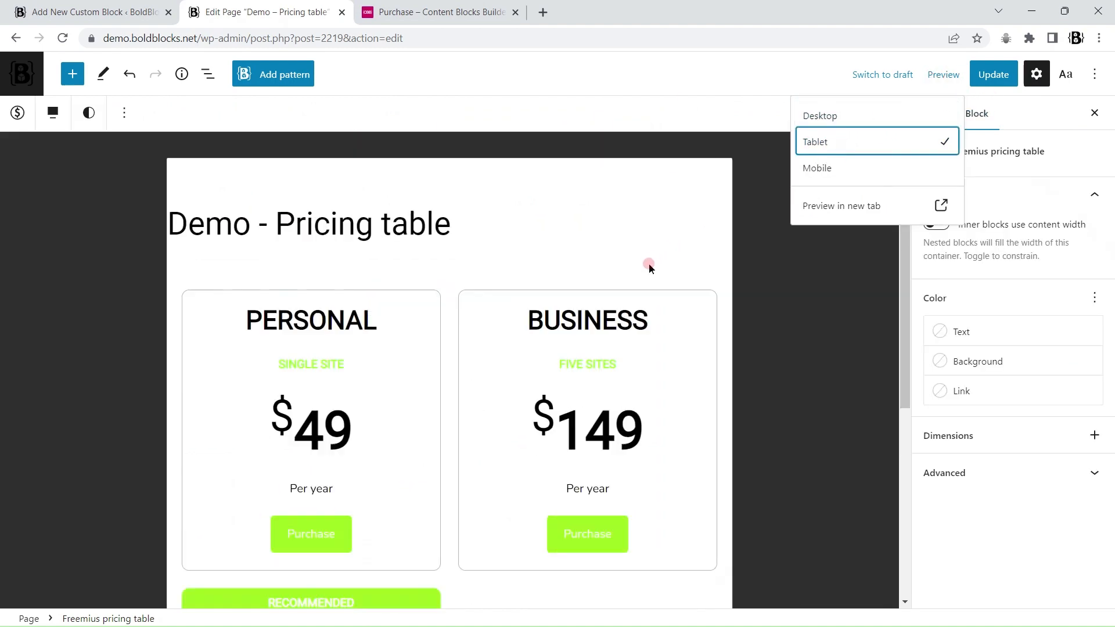
scroll(637, 280, "down", 5)
left_click(827, 171)
scroll(563, 256, "down", 5)
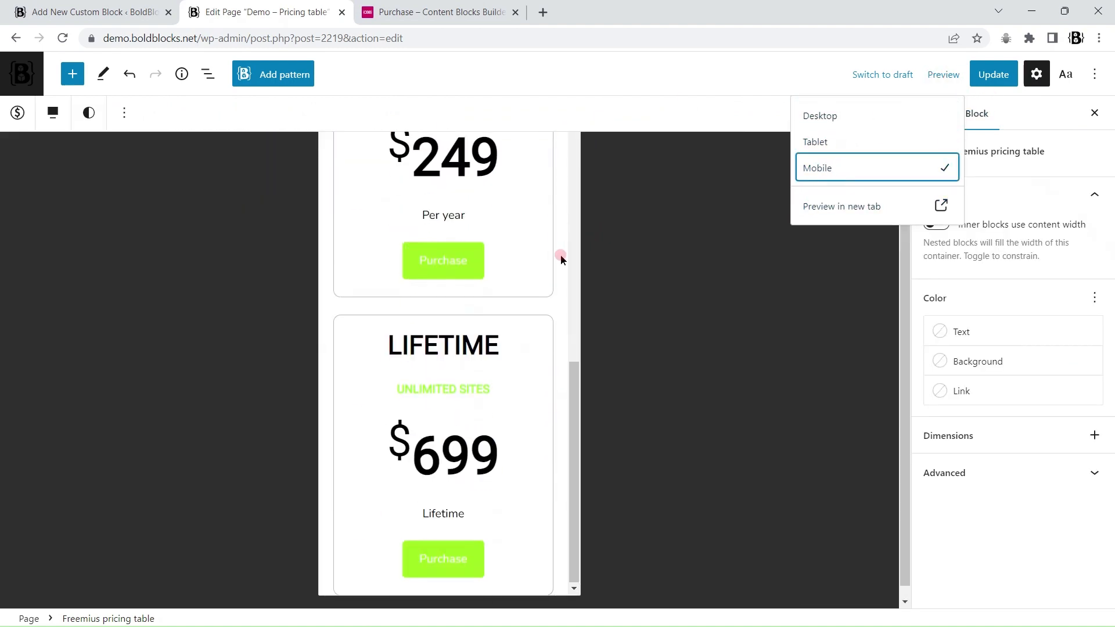
left_click(857, 127)
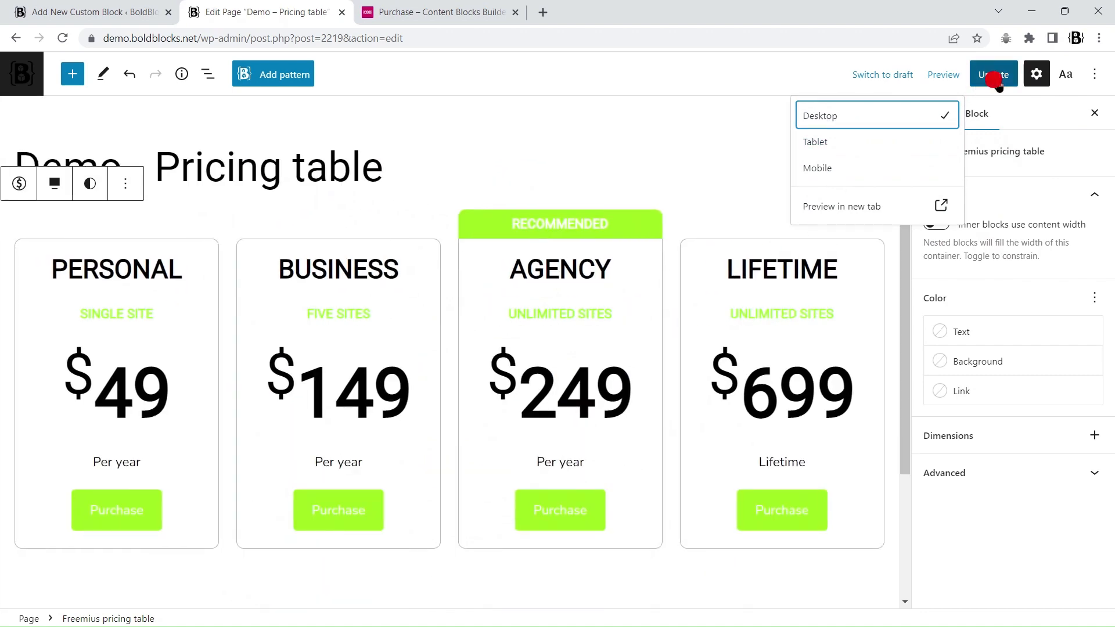
Step: Update the Demo - Pricing table page and open the published page in a new browser tab
left_click(992, 75)
right_click(145, 579)
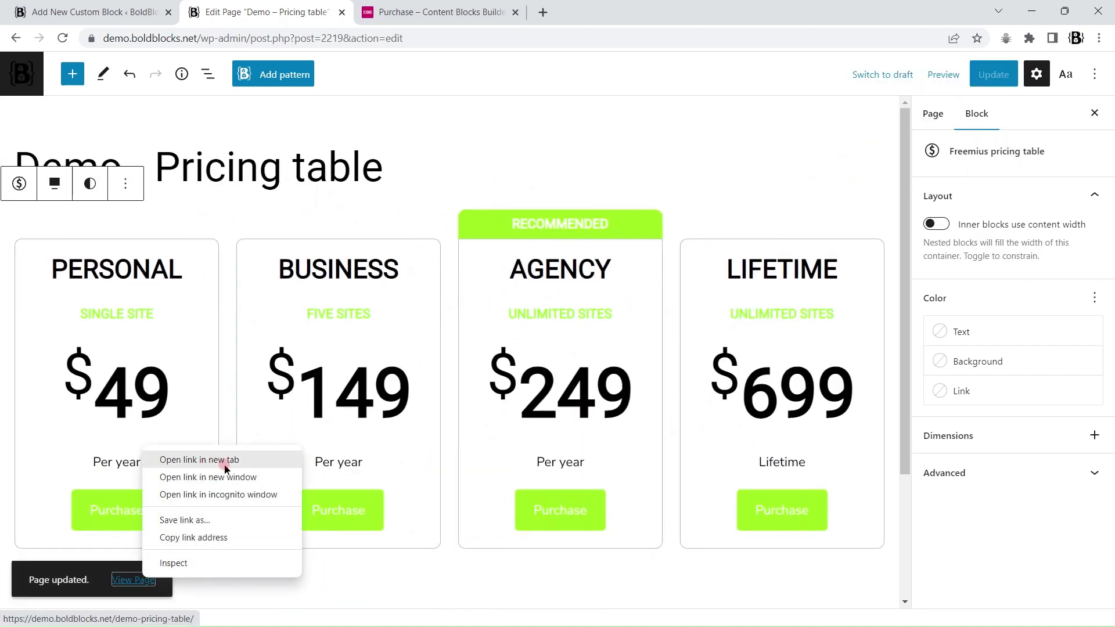
left_click(180, 458)
left_click(408, 16)
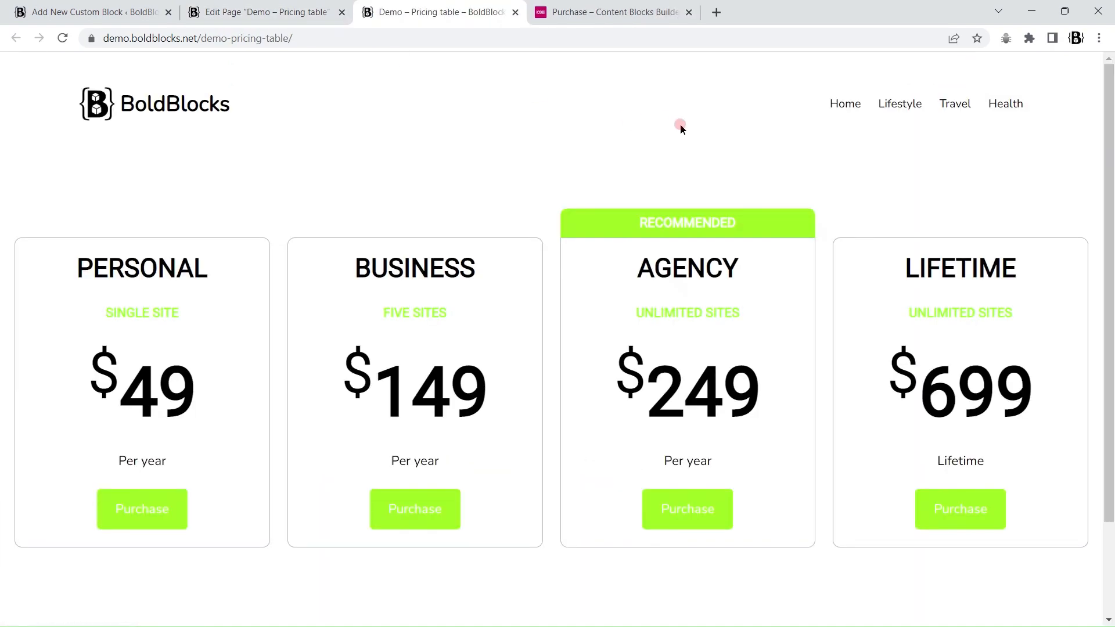
Step: Test the Business, Personal, Agency and Lifetime Purchase buttons, checking and closing the Freemius checkout for each plan
left_click(413, 511)
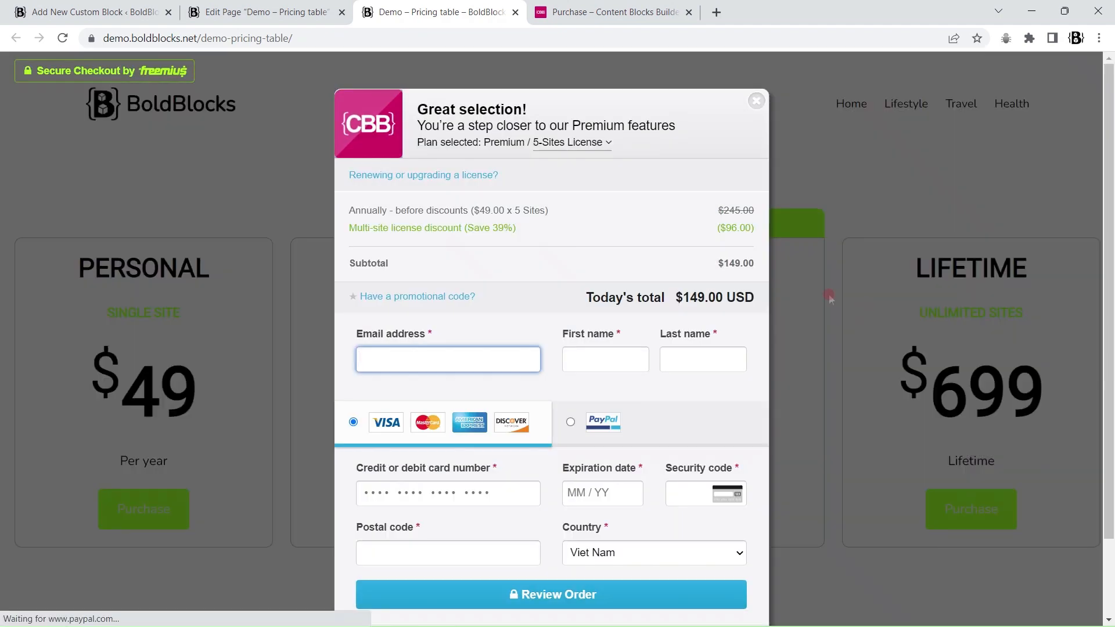
left_click(743, 102)
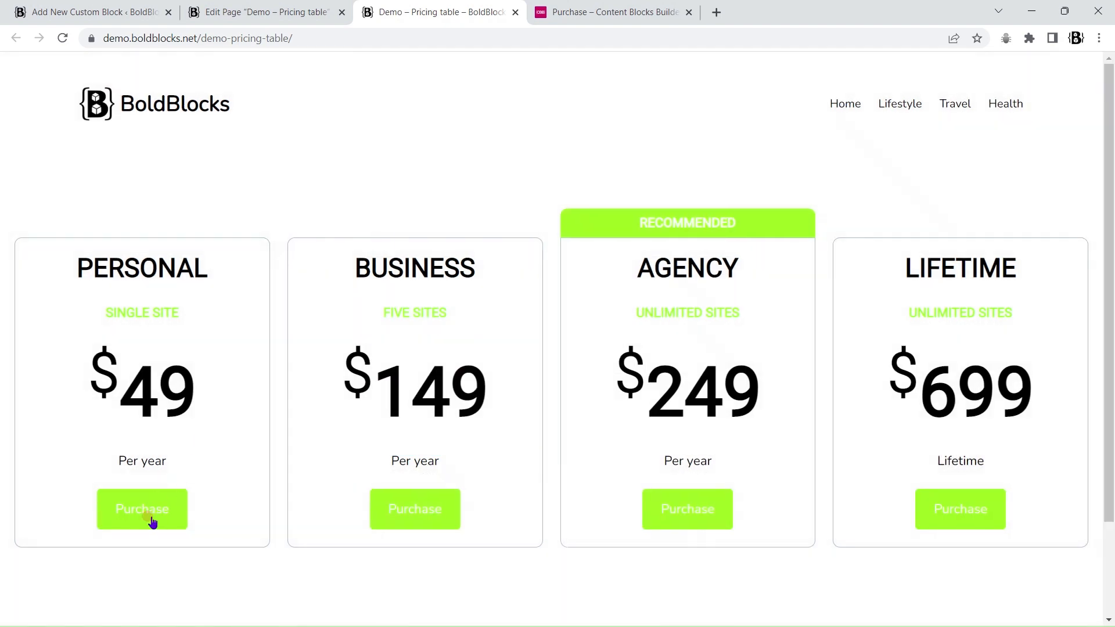
left_click(150, 518)
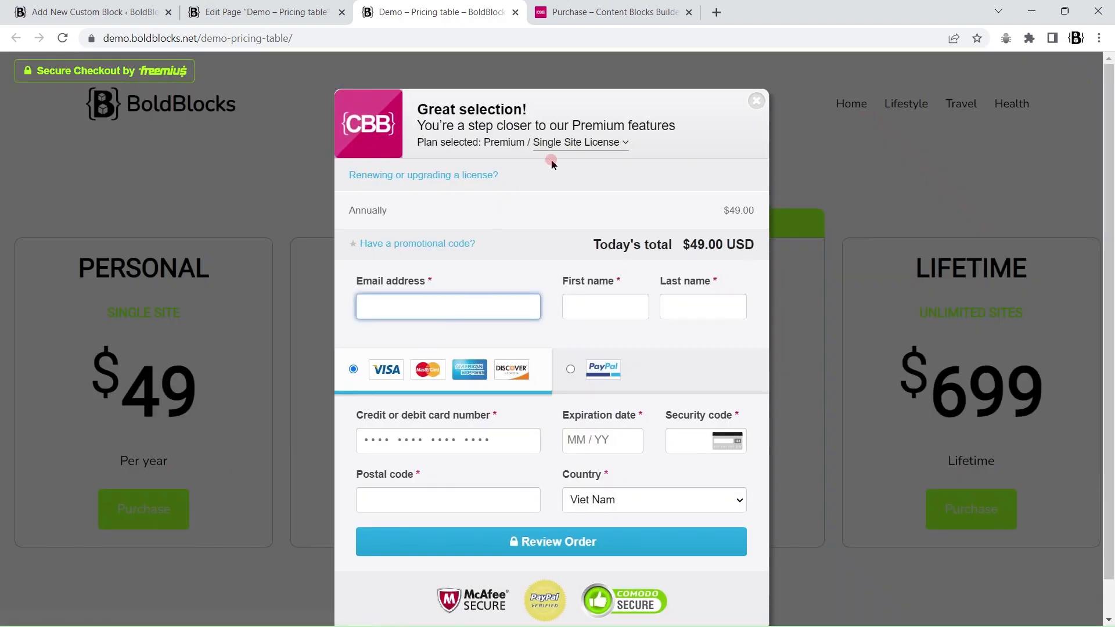
left_click(757, 101)
left_click(700, 507)
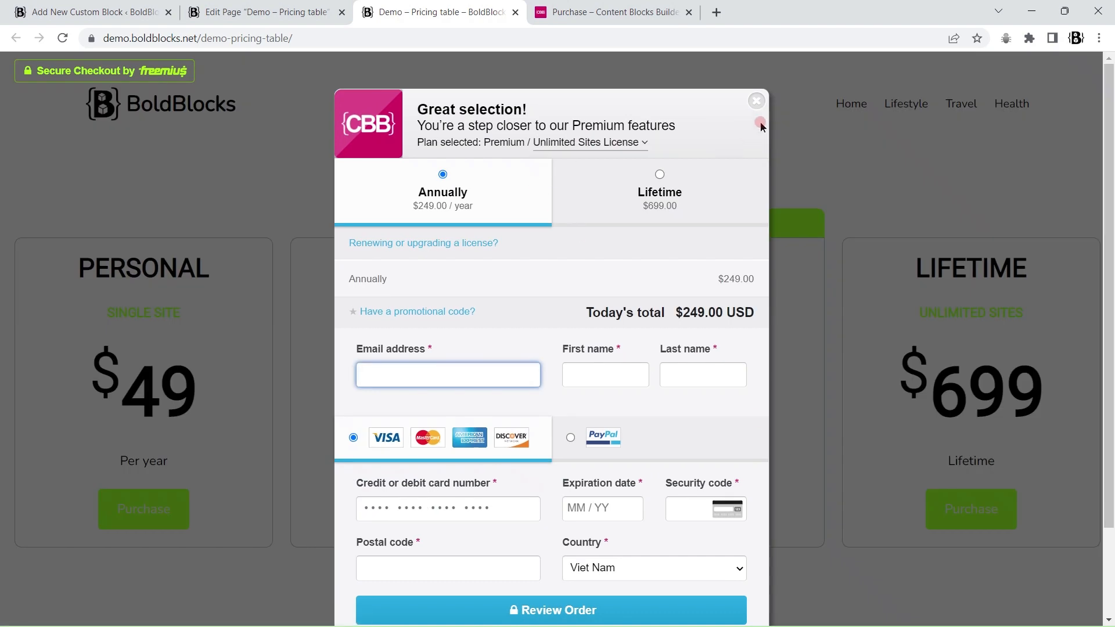
left_click(757, 101)
left_click(973, 510)
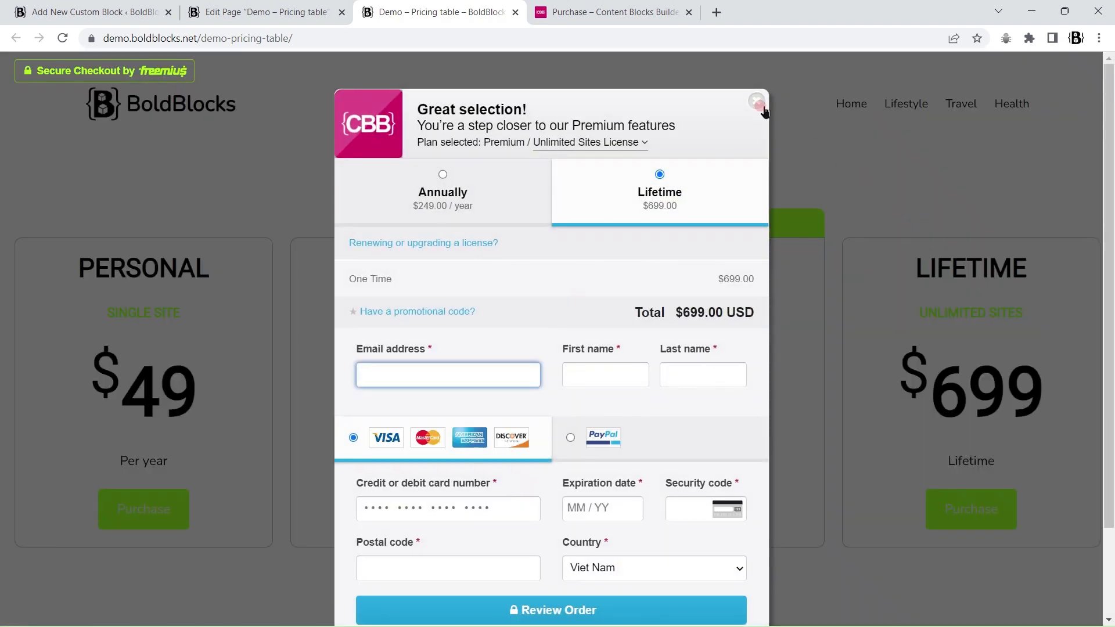
left_click(761, 105)
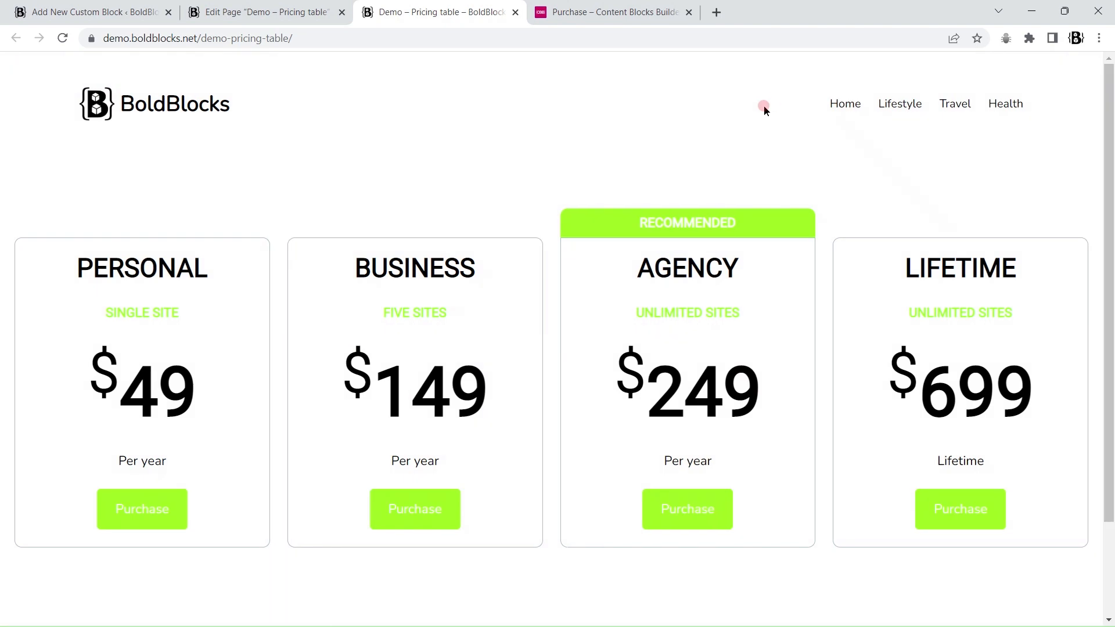
Step: Examine the published pricing table's responsive layout using the browser's developer tools
key("F12")
left_click_drag(918, 358, 1022, 398)
scroll(652, 348, "down", 3)
scroll(562, 364, "up", 3)
scroll(562, 363, "down", 10)
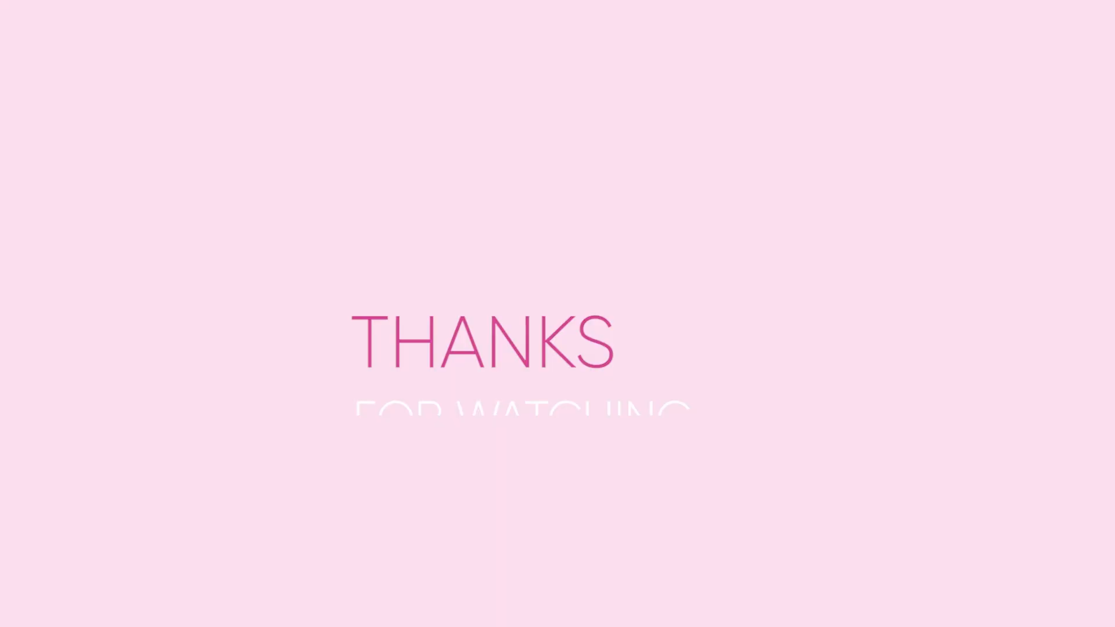